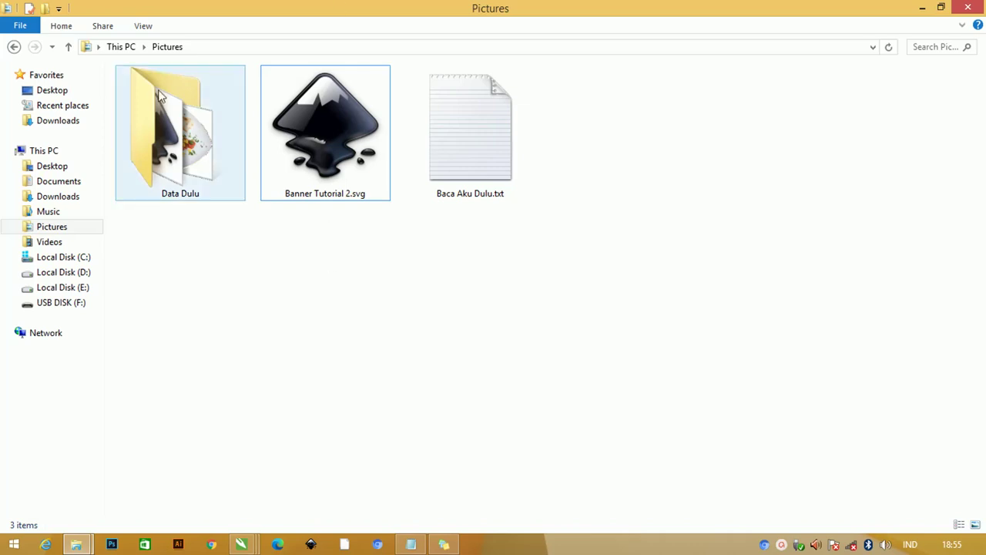
# Select Banner Tutorial 2.svg and shrink the Pictures window to reveal the Inkscape banner.
pyautogui.click(346, 136)
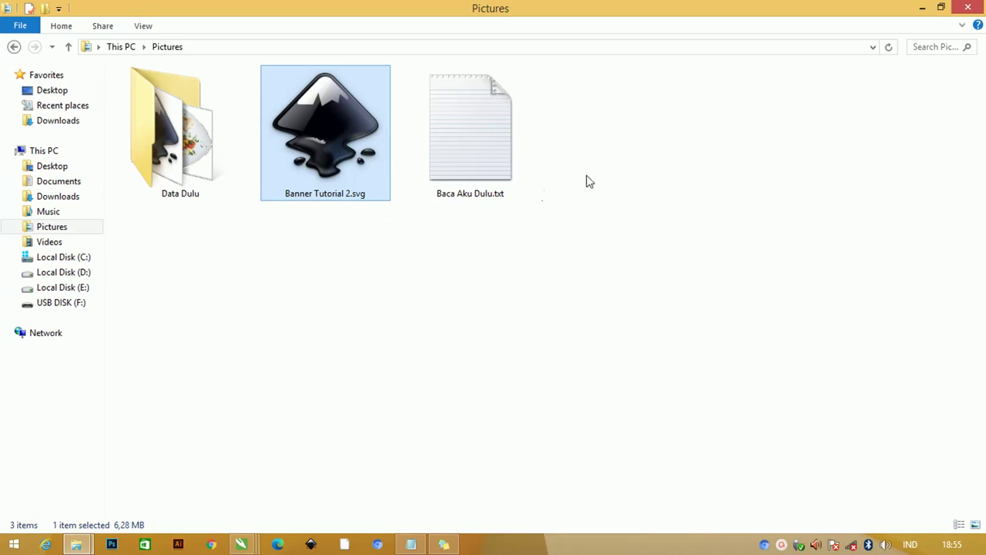
pyautogui.click(941, 10)
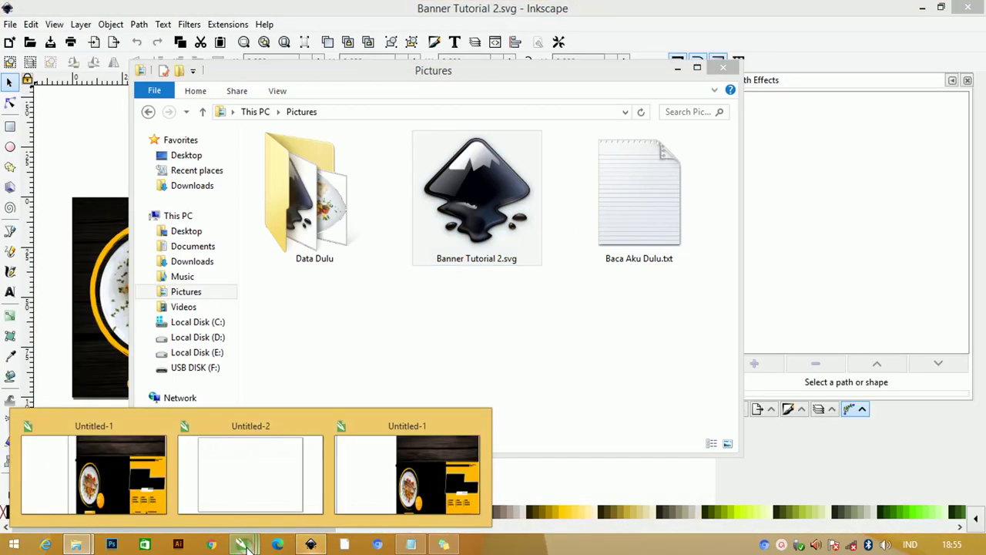
# Check CorelDRAW's File menu, compare against the Inkscape original, then return to Untitled-1.
pyautogui.click(149, 462)
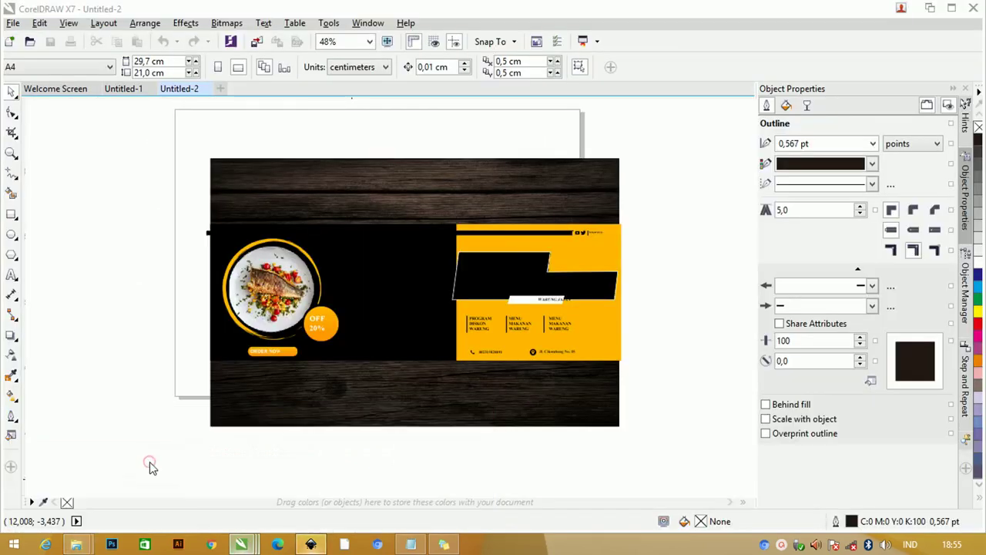
pyautogui.click(13, 23)
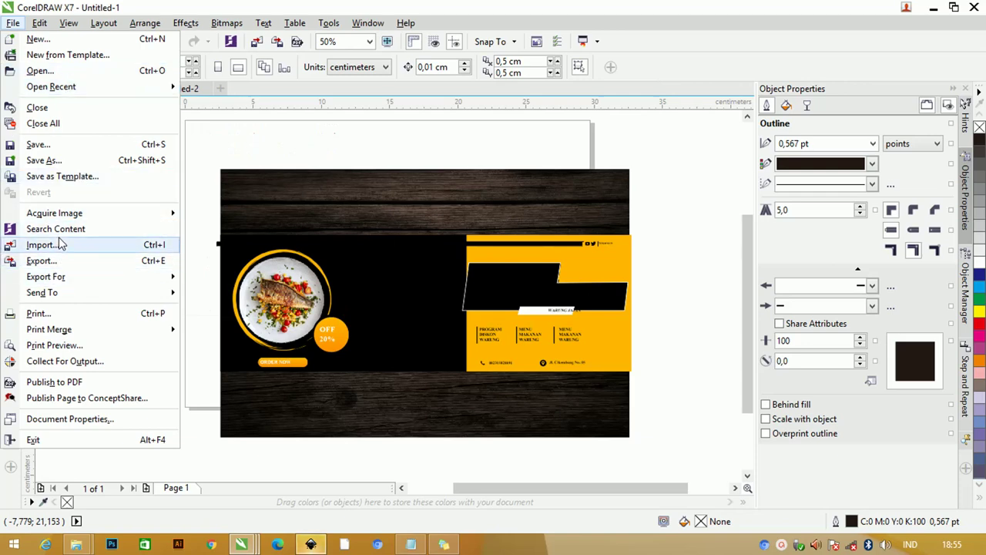
pyautogui.click(220, 188)
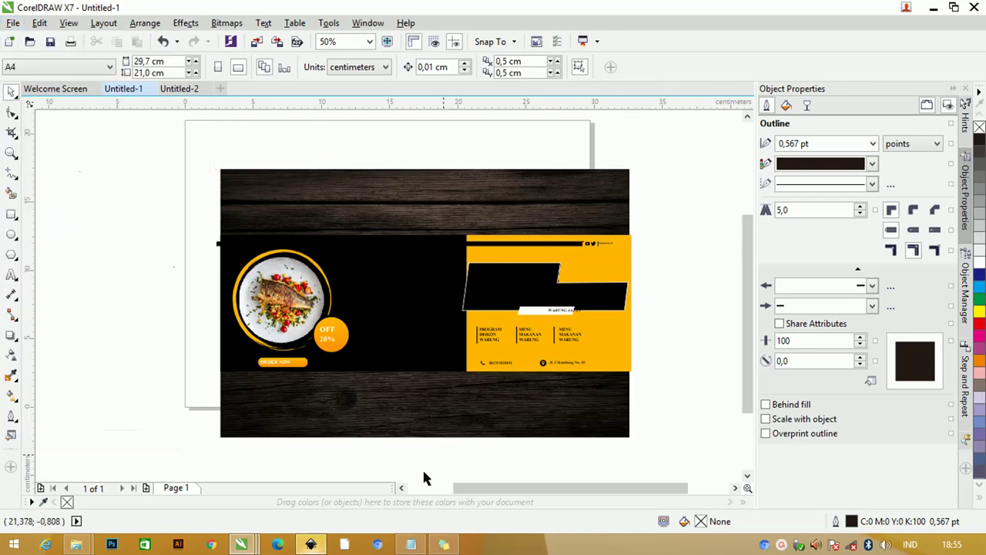
pyautogui.click(310, 544)
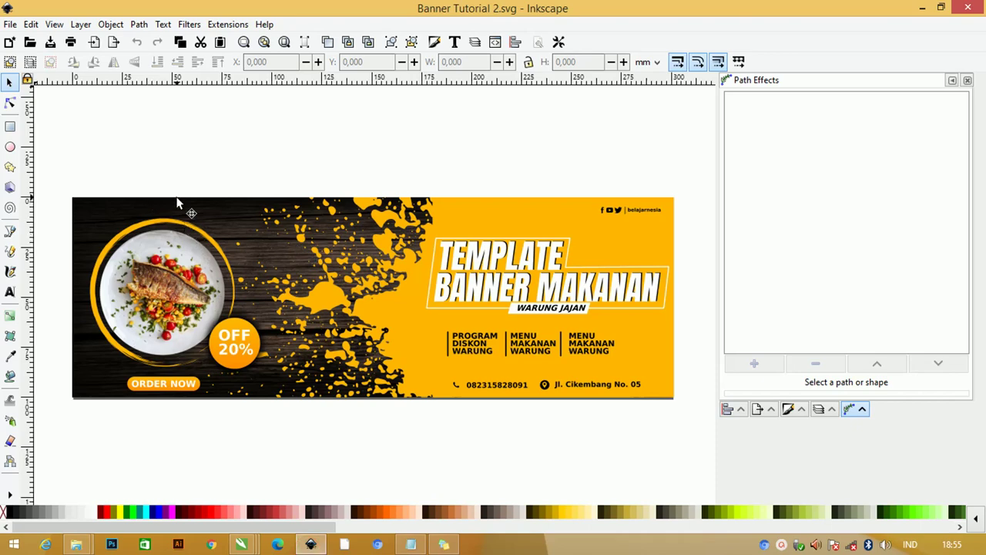
pyautogui.click(241, 544)
pyautogui.click(129, 450)
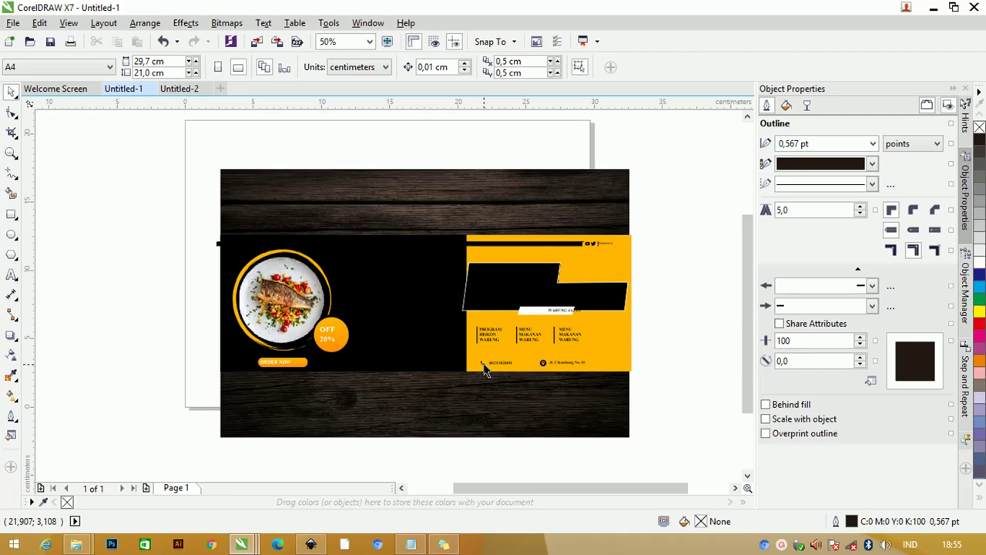
# Open Baca Aku Dulu.txt from the maximized Pictures folder in a maximized Notepad, highlighting 'import'.
pyautogui.hotkey('alt', 'Tab')
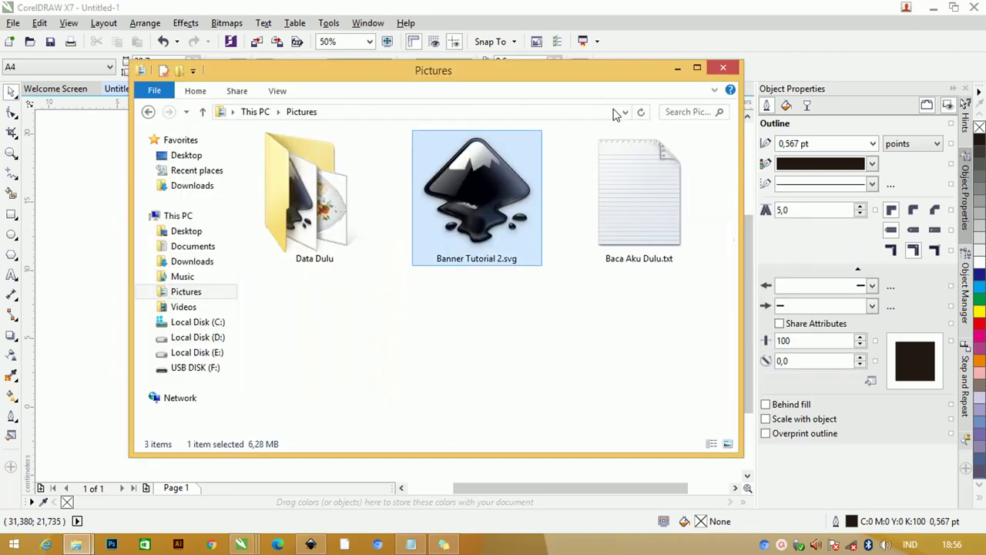
pyautogui.click(697, 71)
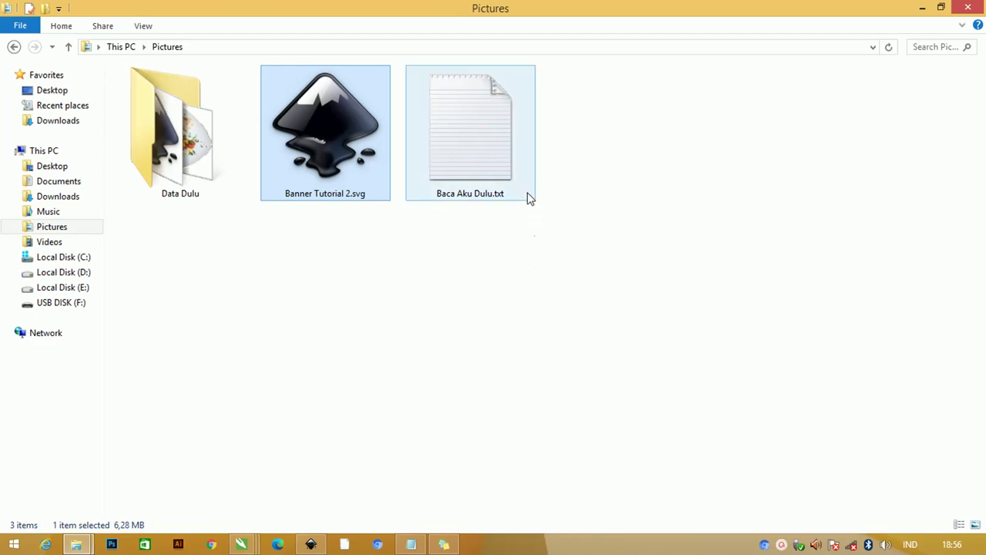
pyautogui.click(485, 147)
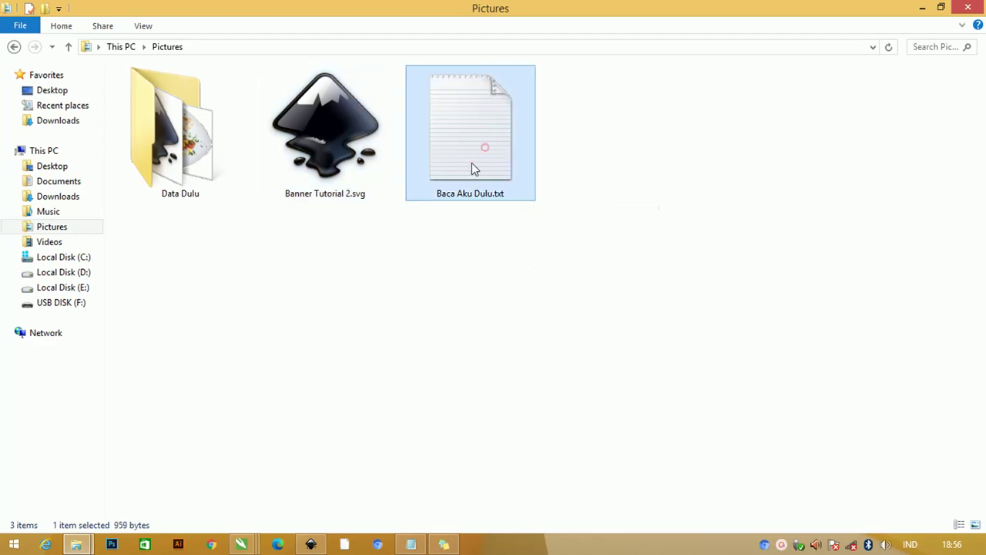
pyautogui.doubleClick(471, 135)
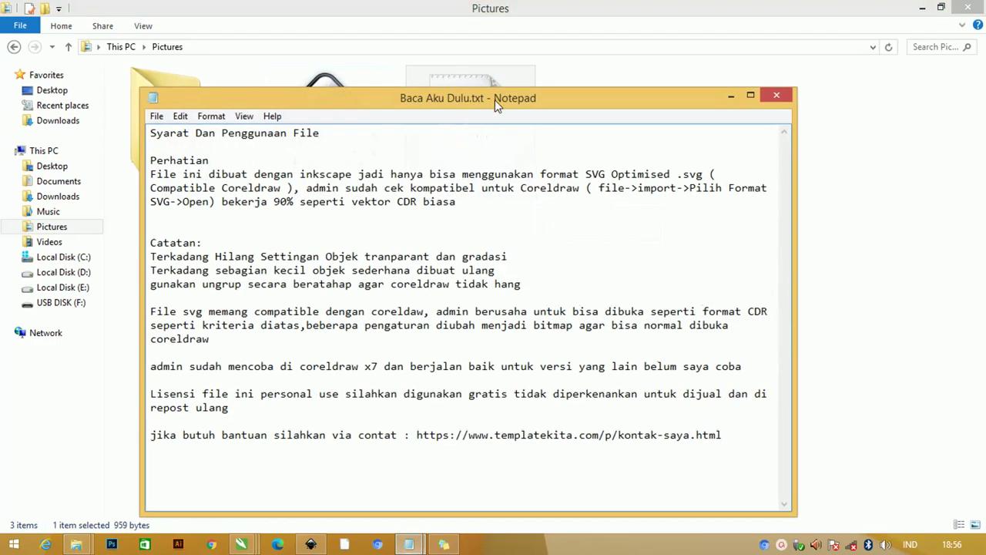
pyautogui.moveTo(494, 99); pyautogui.dragTo(504, 89)
pyautogui.click(760, 89)
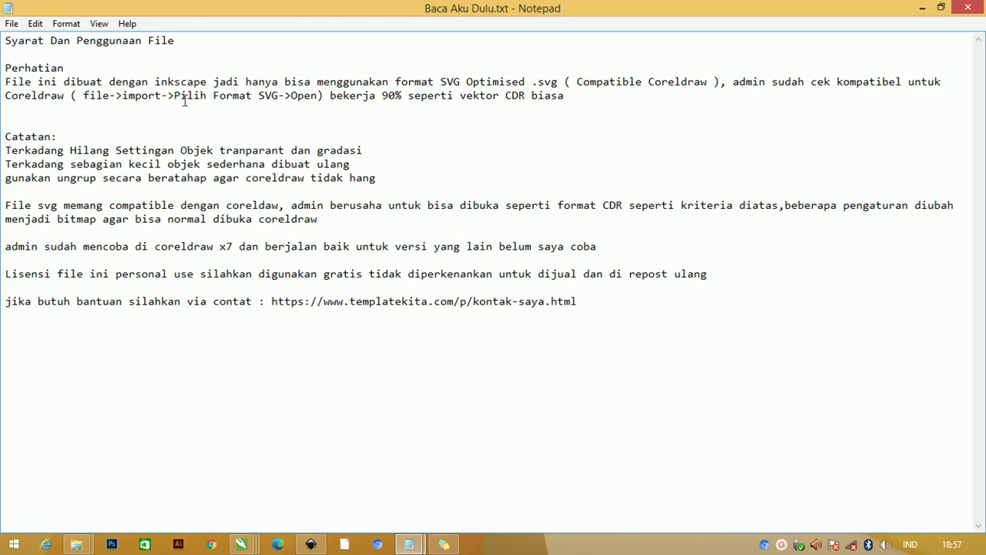
pyautogui.doubleClick(125, 96)
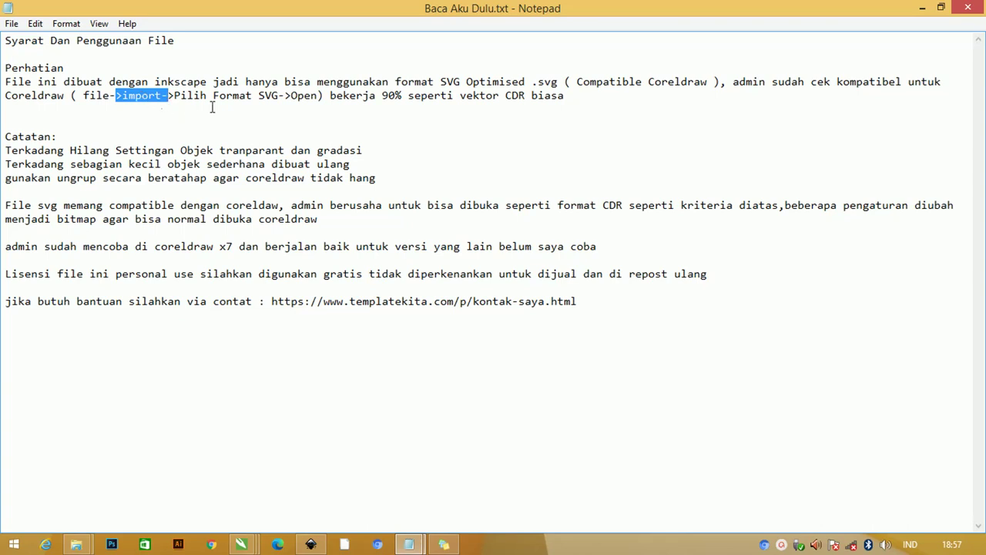
# Read the notes, highlighting 'bekerja 90%', 'tranparant' and 'gradasi', then minimize Notepad.
pyautogui.moveTo(330, 96); pyautogui.dragTo(402, 95)
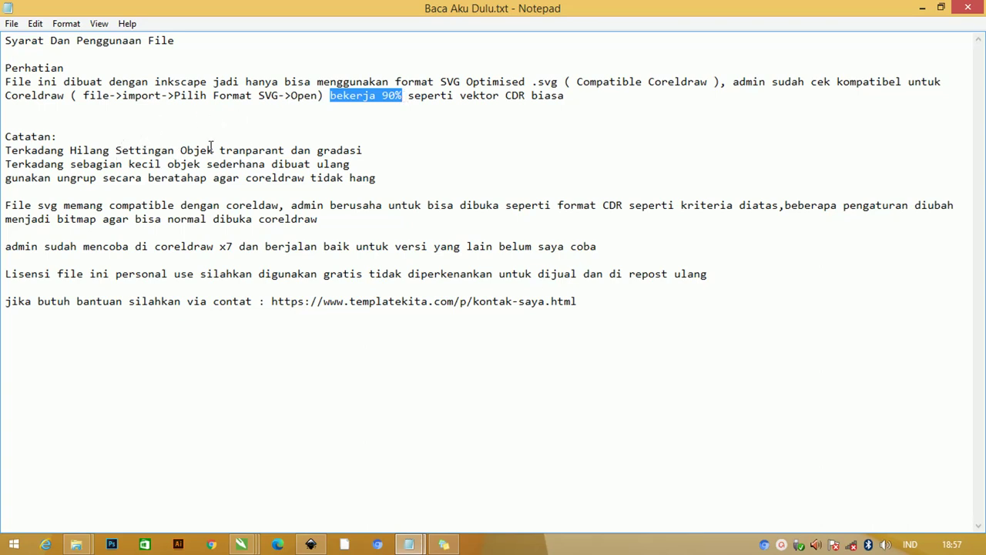
pyautogui.doubleClick(275, 150)
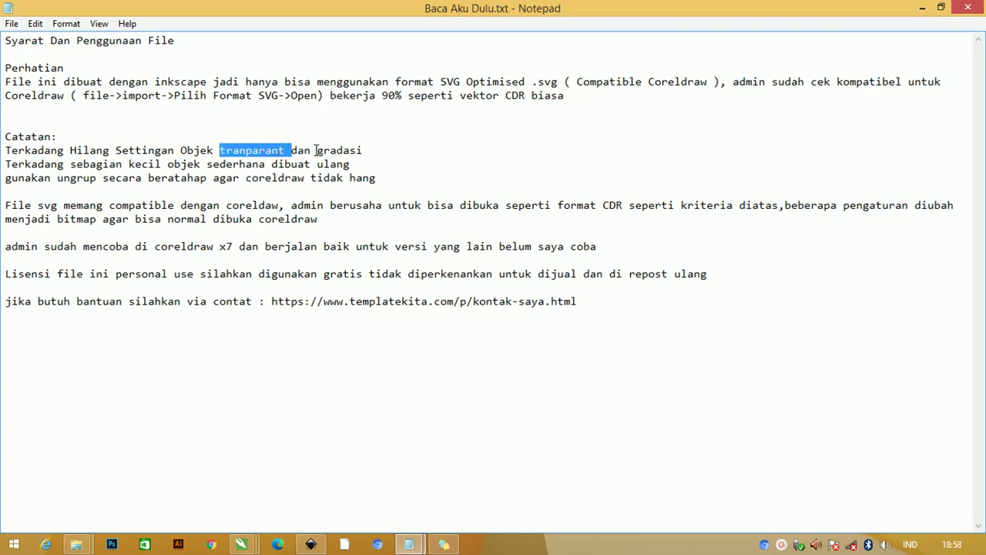
pyautogui.click(336, 150)
pyautogui.doubleClick(337, 151)
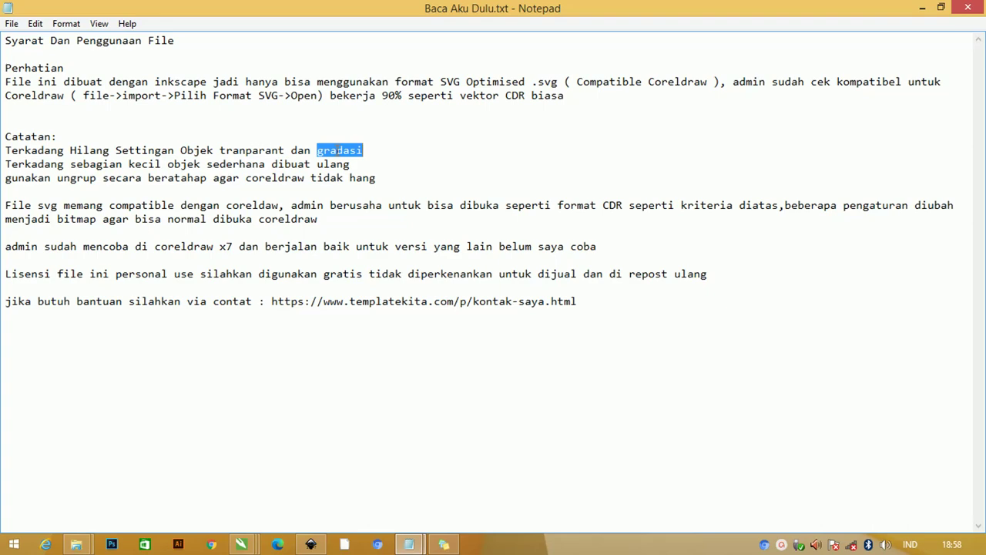
pyautogui.click(923, 6)
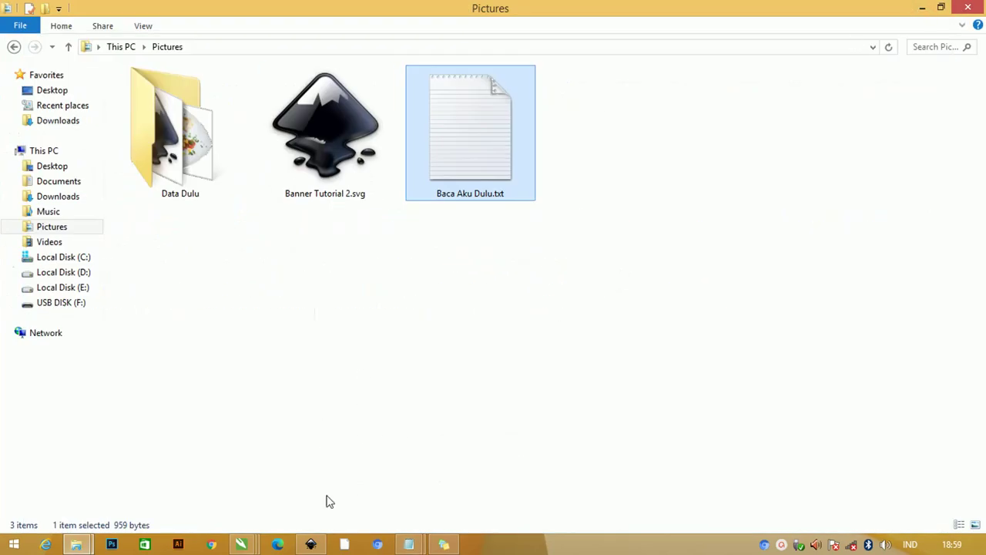
# Bring Inkscape forward and select the plate group, undoing an accidental nudge.
pyautogui.click(312, 544)
pyautogui.click(413, 150)
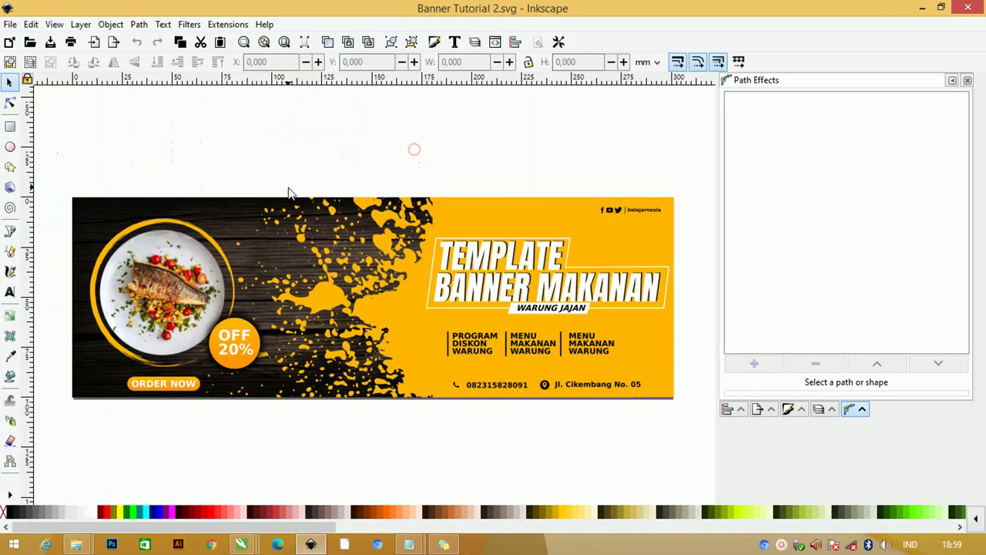
pyautogui.click(189, 220)
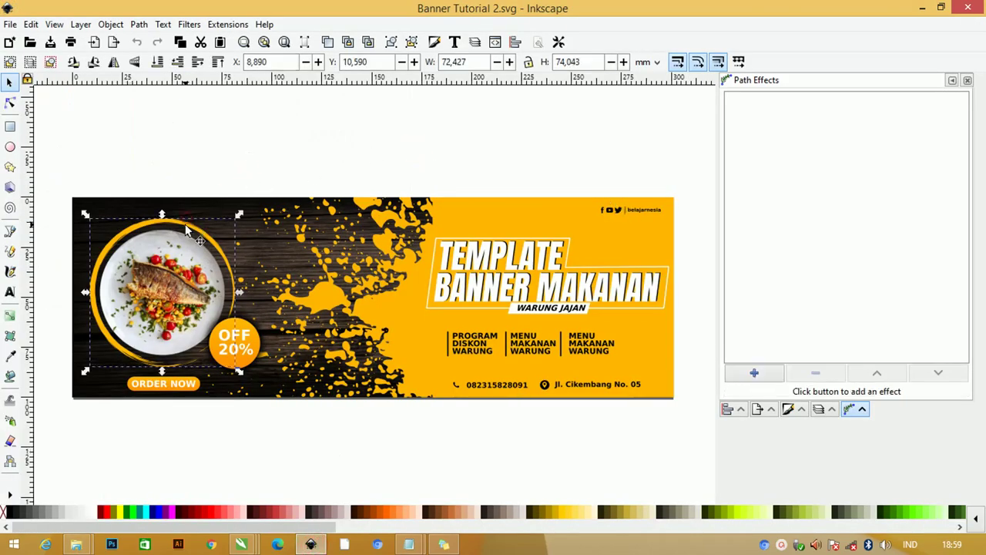
pyautogui.moveTo(189, 221); pyautogui.dragTo(191, 219)
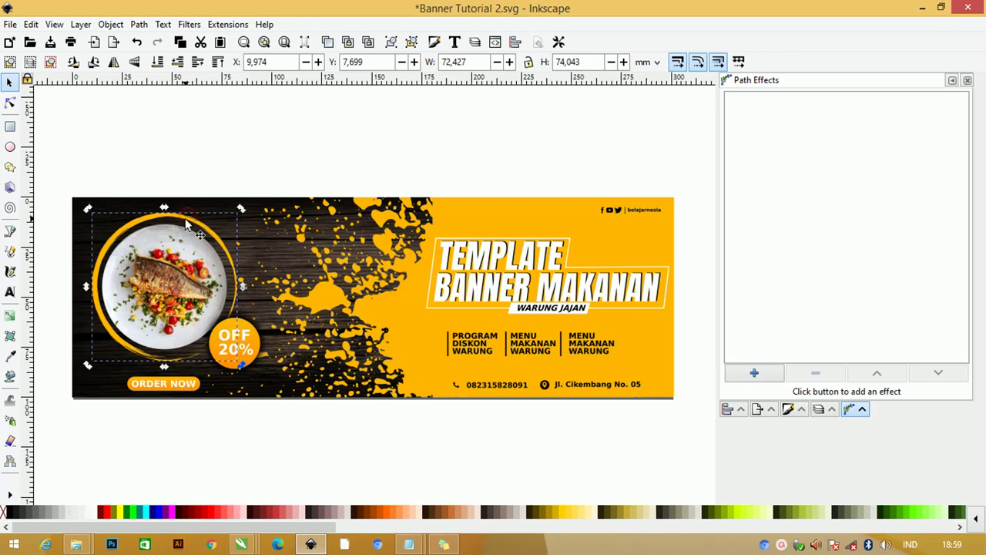
pyautogui.hotkey('ctrl', 'z')
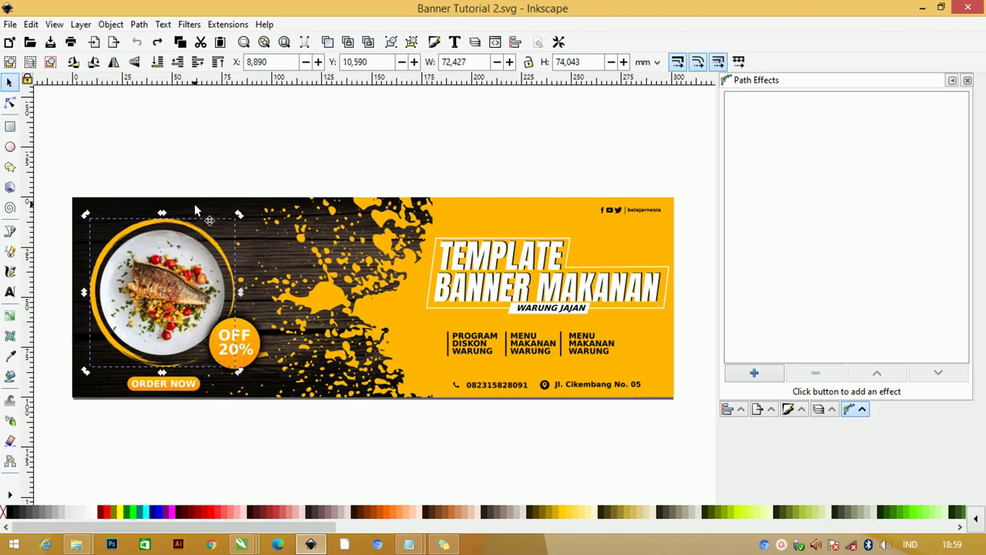
pyautogui.press('Escape')
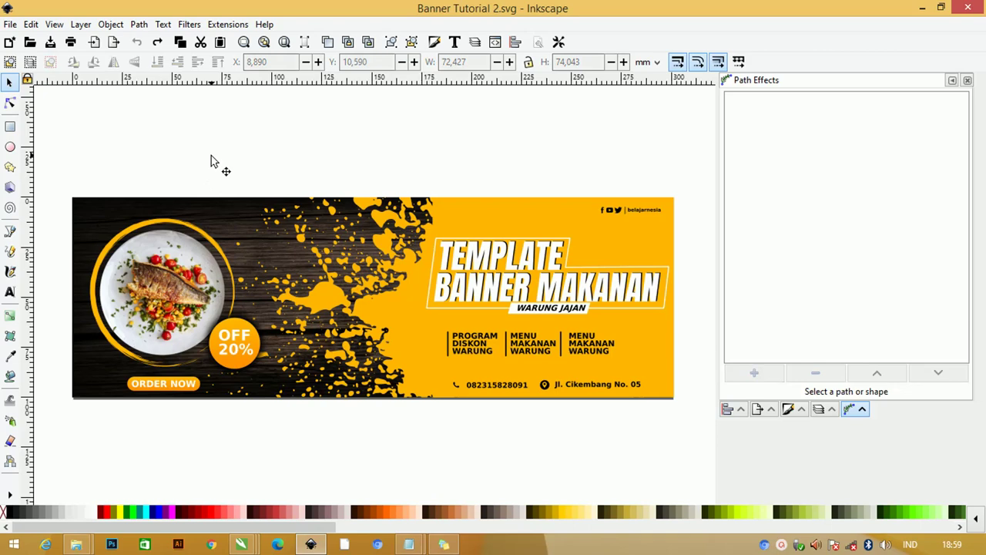
pyautogui.click(163, 226)
pyautogui.click(183, 179)
# Select the whole banner and ungroup it with Ctrl+Shift+G, then pick out the plate.
pyautogui.scroll(-1, 183, 179)
pyautogui.moveTo(50, 141); pyautogui.dragTo(692, 420)
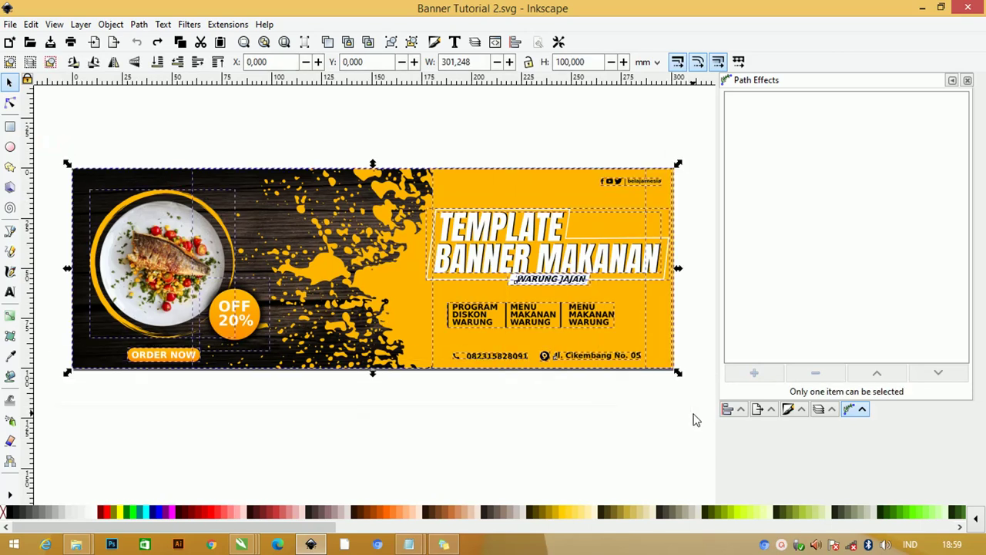
pyautogui.hotkey('ctrl', 'shift', 'g')
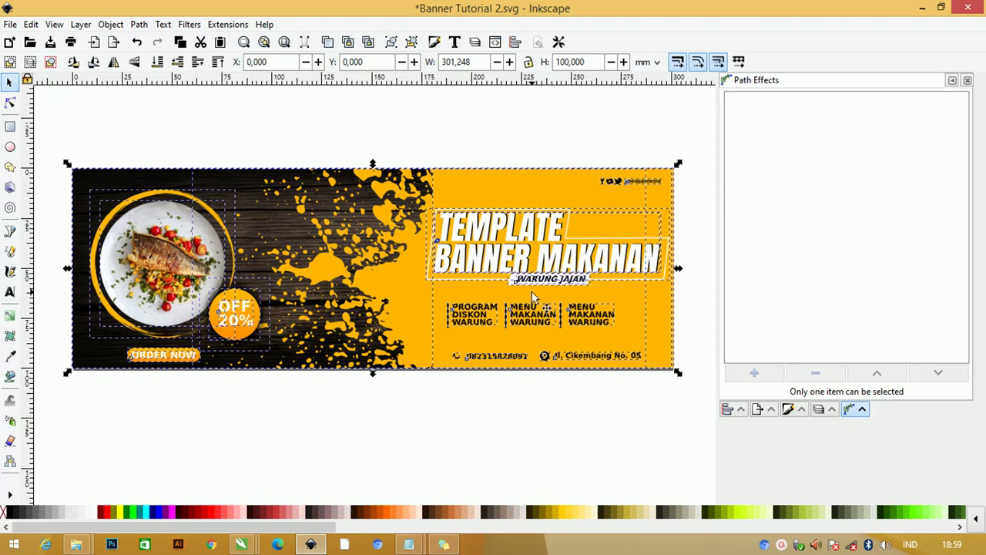
pyautogui.click(247, 131)
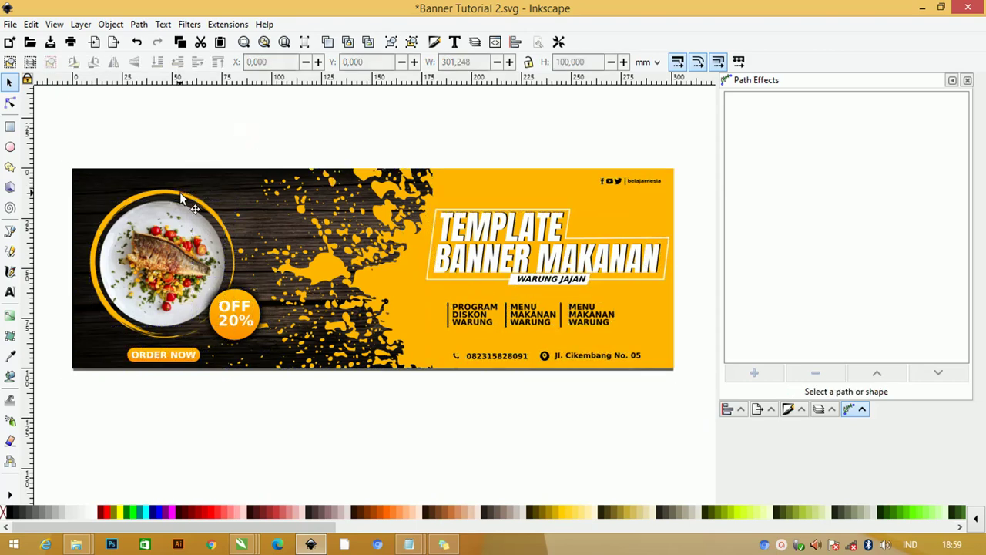
pyautogui.moveTo(163, 187); pyautogui.dragTo(142, 174)
pyautogui.hotkey('ctrl', 'z')
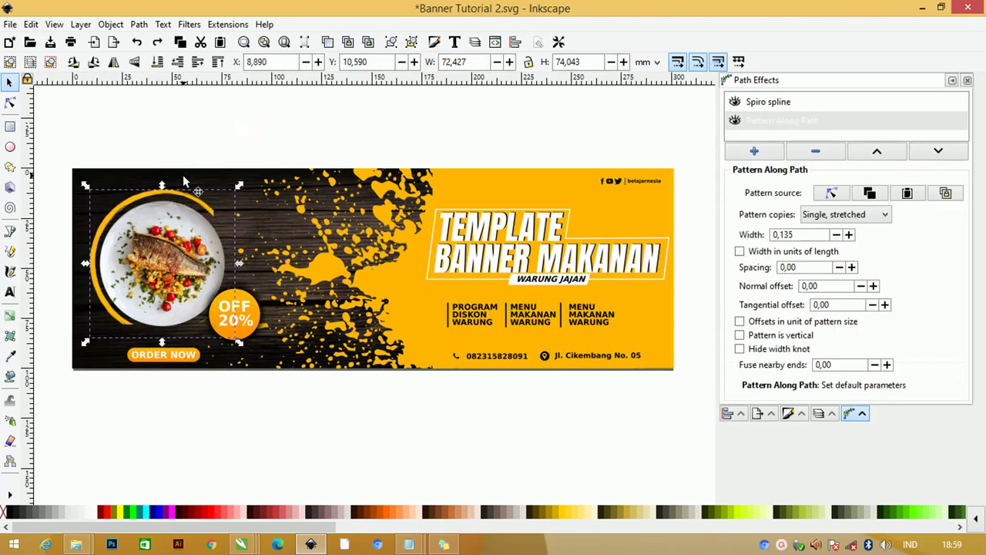
# Flatten the plate's path effects with Path > Object to Path, then select the OFF 20% badge.
pyautogui.click(140, 25)
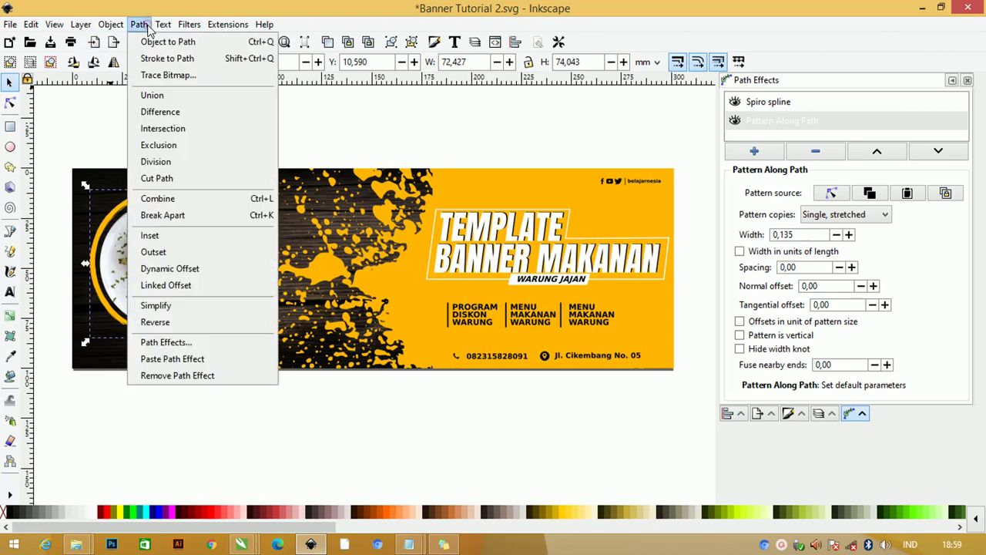
pyautogui.click(148, 42)
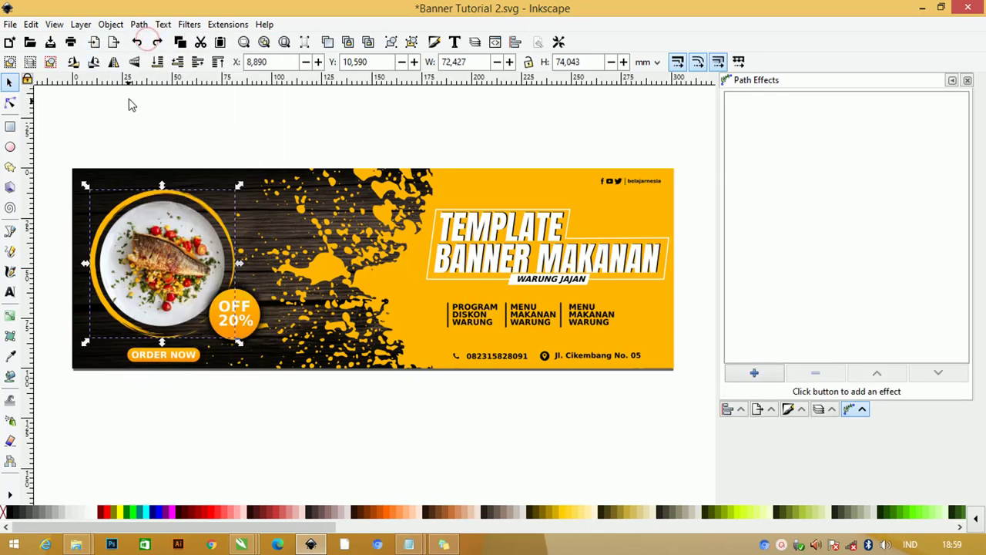
pyautogui.click(224, 119)
pyautogui.click(236, 302)
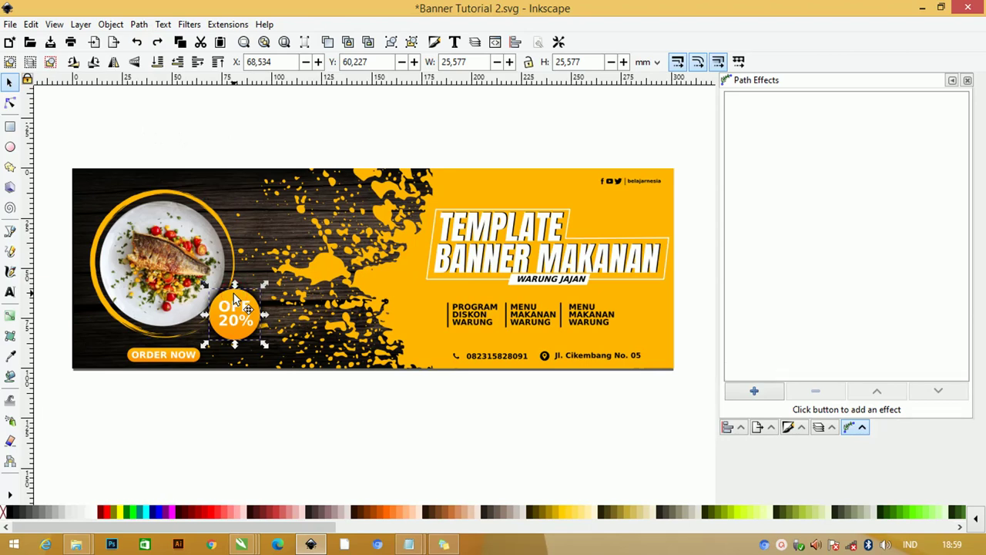
pyautogui.press('z')
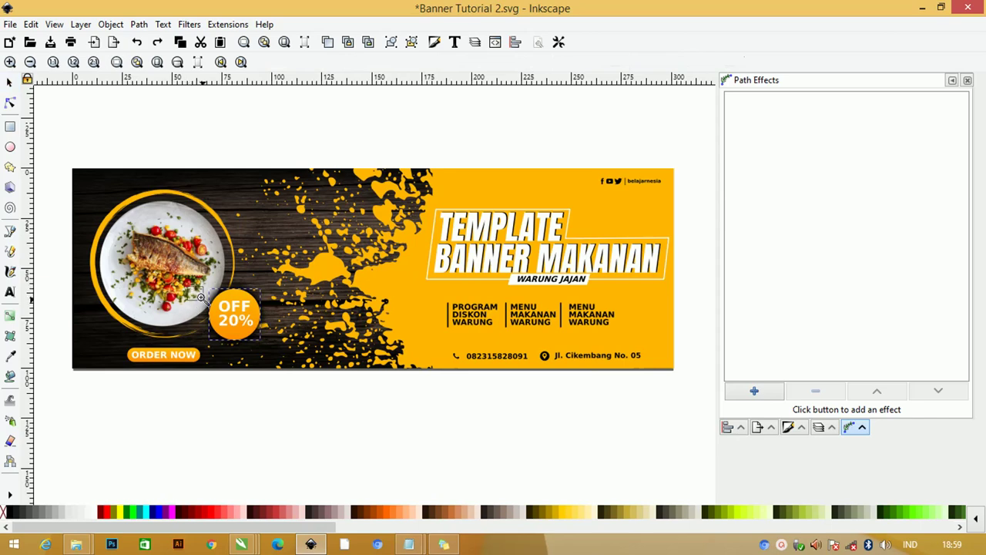
pyautogui.moveTo(189, 286); pyautogui.dragTo(355, 382)
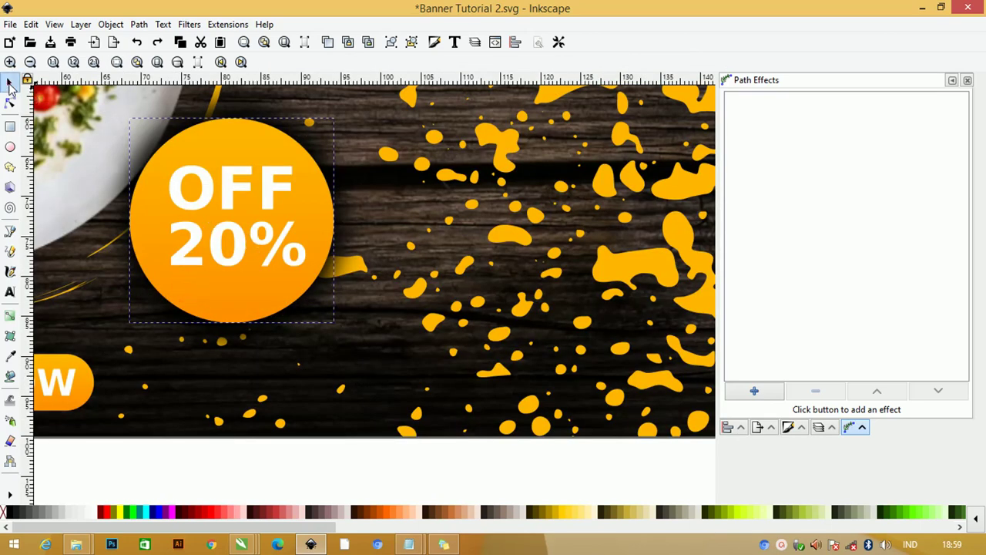
pyautogui.click(10, 82)
pyautogui.moveTo(316, 158)
pyautogui.mouseDown()
pyautogui.moveTo(281, 140)
pyautogui.moveTo(292, 145)
pyautogui.mouseUp()
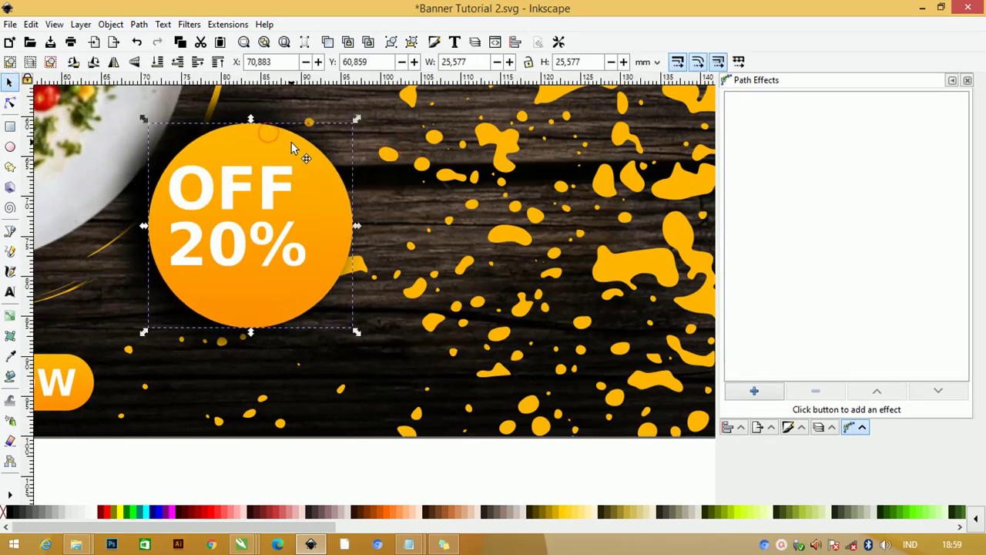
pyautogui.hotkey('ctrl', 'z')
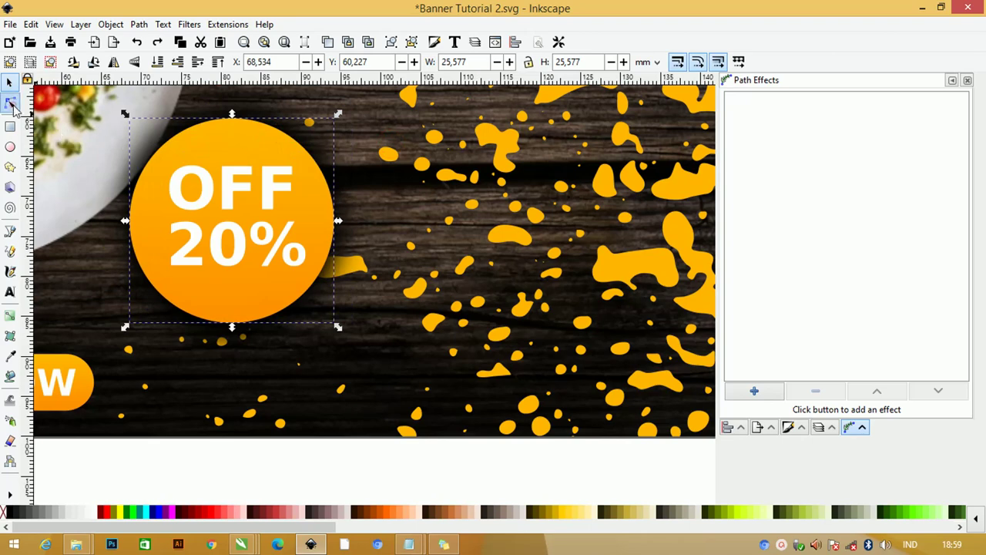
pyautogui.click(10, 103)
pyautogui.click(333, 220)
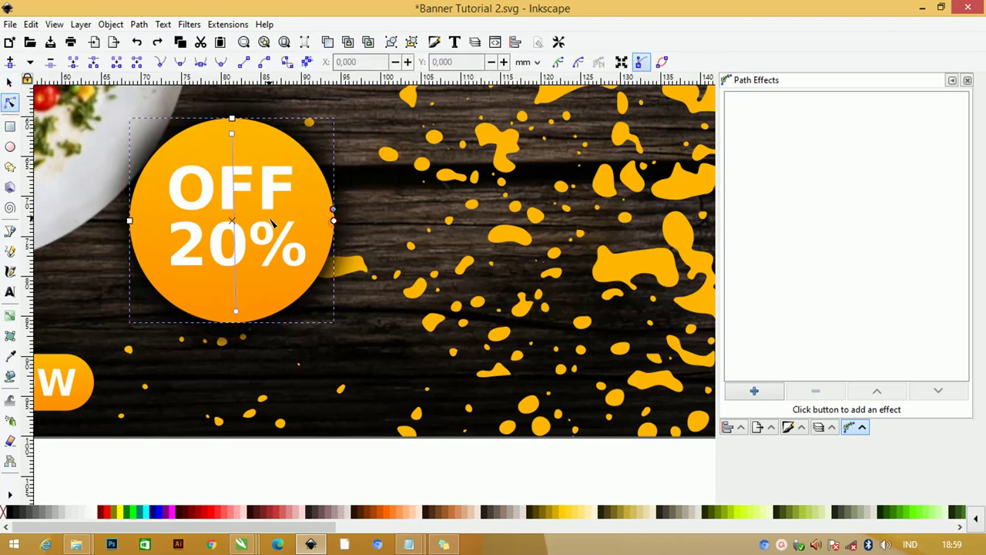
pyautogui.moveTo(337, 214)
pyautogui.mouseDown()
pyautogui.moveTo(290, 153)
pyautogui.moveTo(222, 151)
pyautogui.mouseUp()
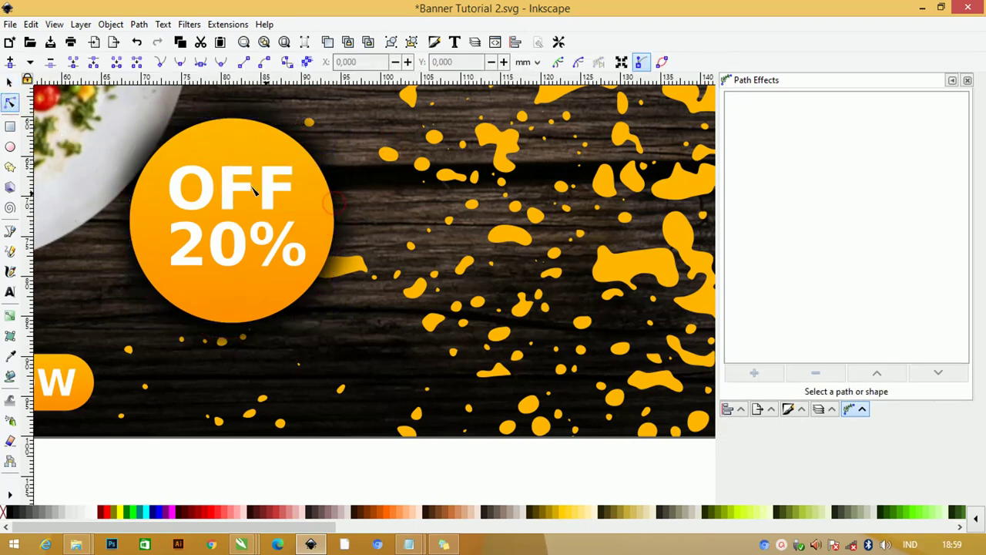
pyautogui.click(322, 218)
pyautogui.moveTo(333, 207); pyautogui.dragTo(318, 239)
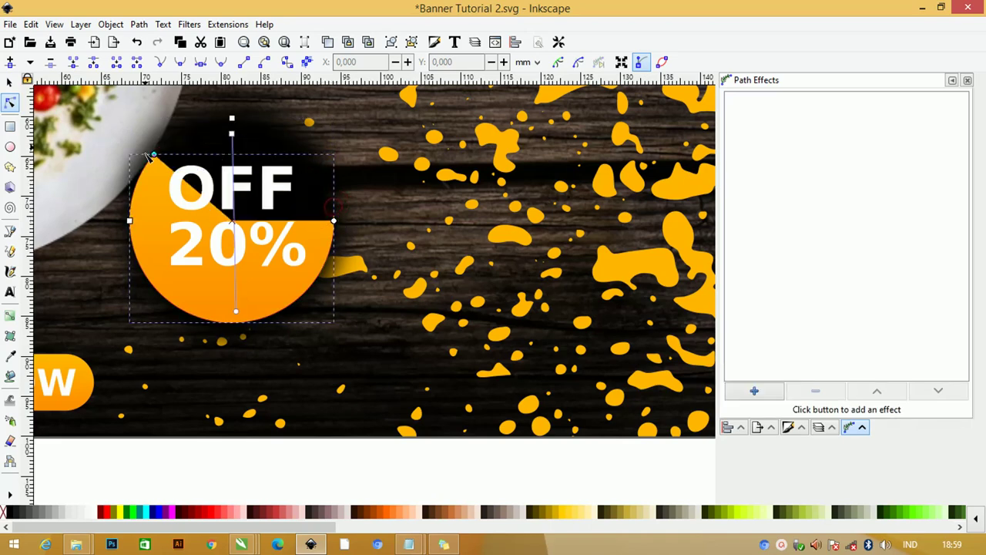
pyautogui.hotkey('ctrl', 'z')
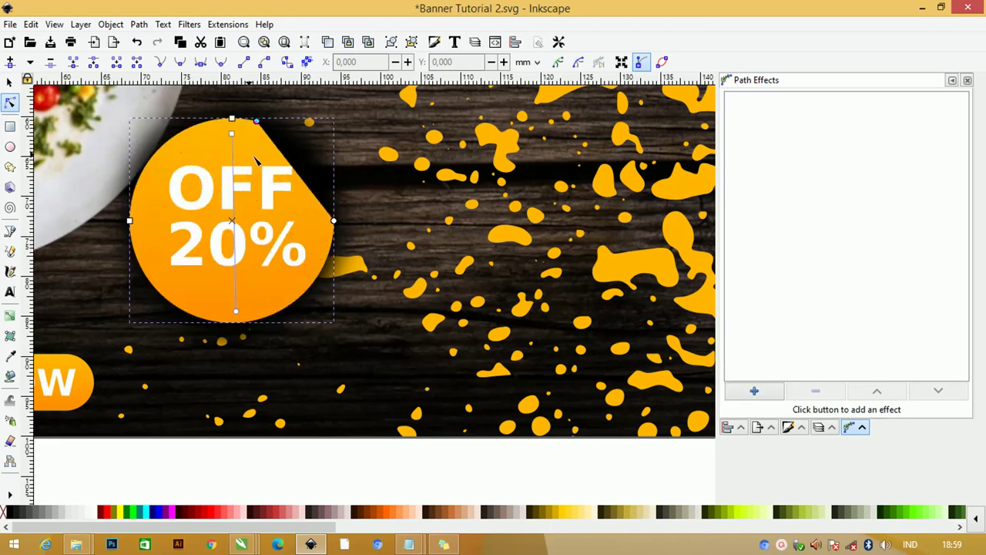
pyautogui.hotkey('ctrl', 'z')
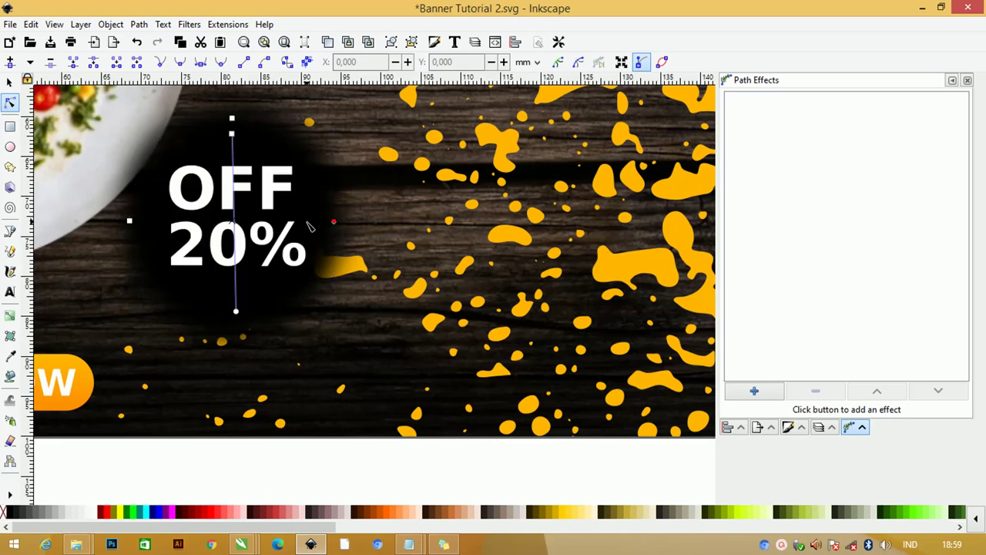
pyautogui.hotkey('ctrl', 'shift', 'z')
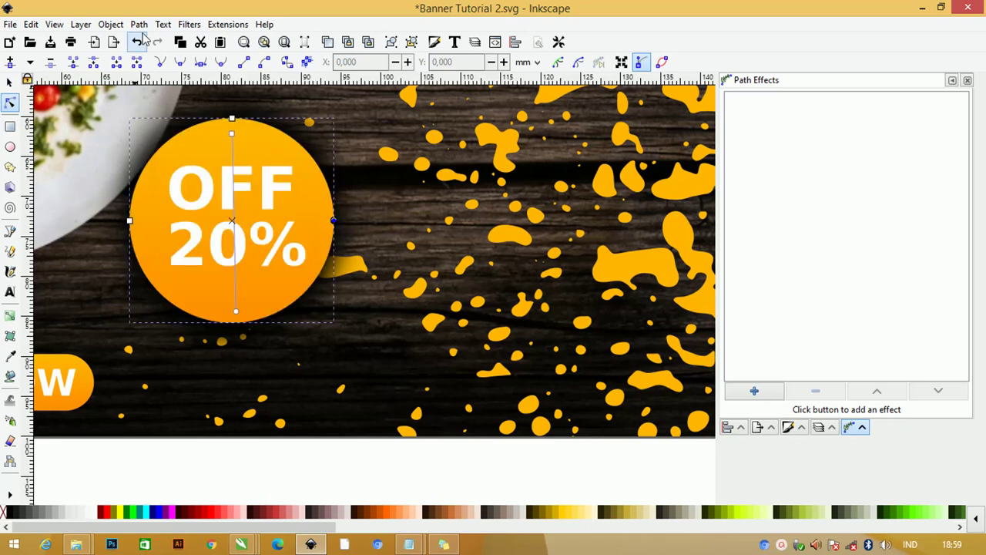
pyautogui.click(140, 25)
pyautogui.click(154, 41)
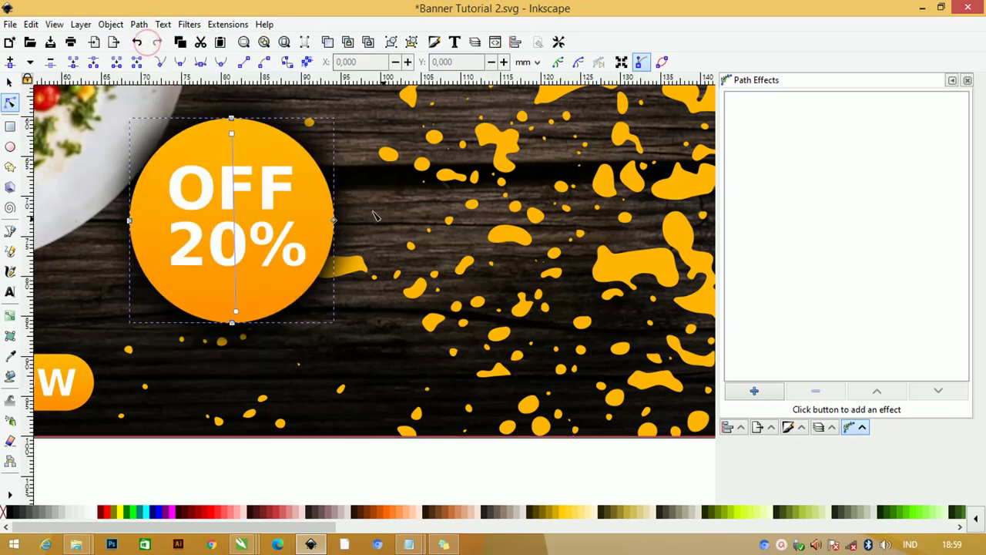
pyautogui.moveTo(231, 119); pyautogui.dragTo(264, 266)
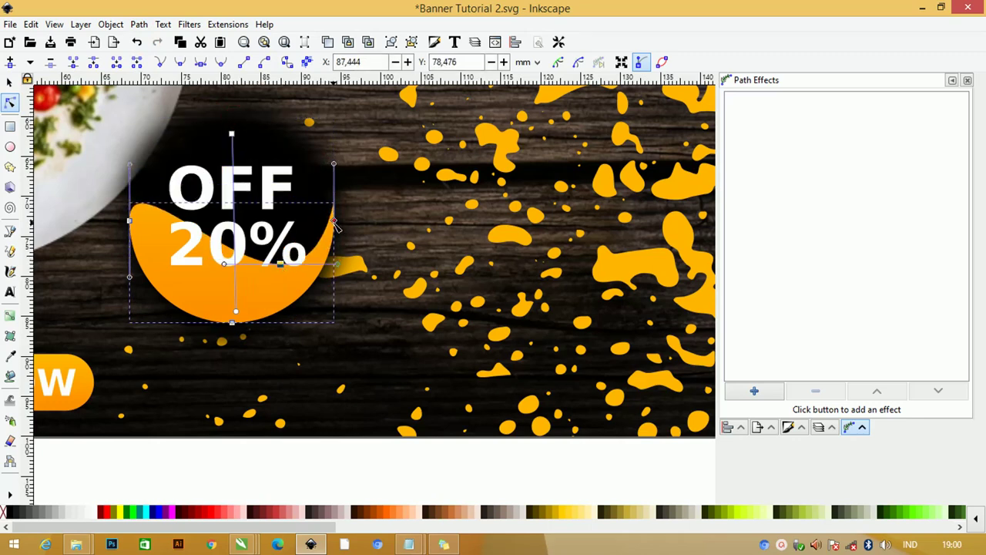
pyautogui.hotkey('ctrl', 'z')
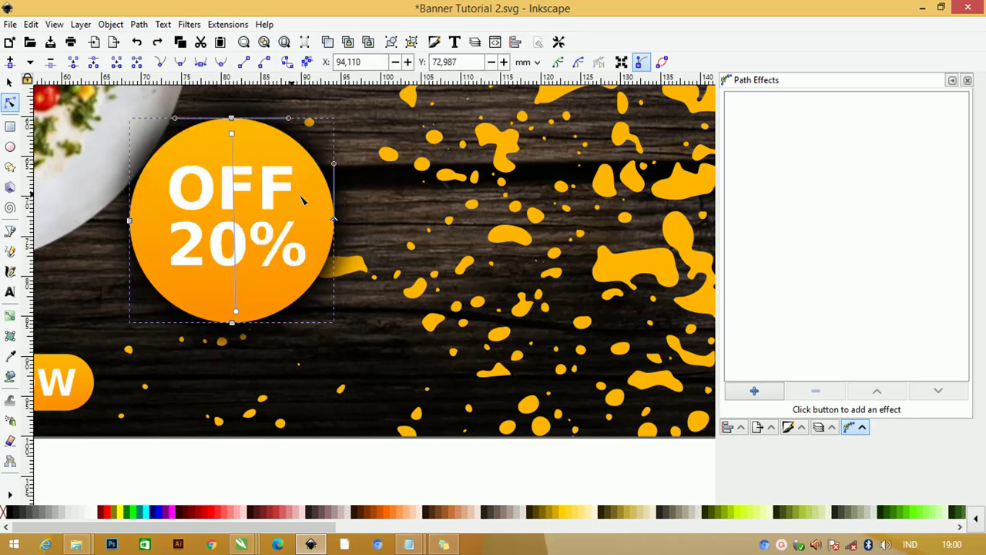
pyautogui.click(10, 82)
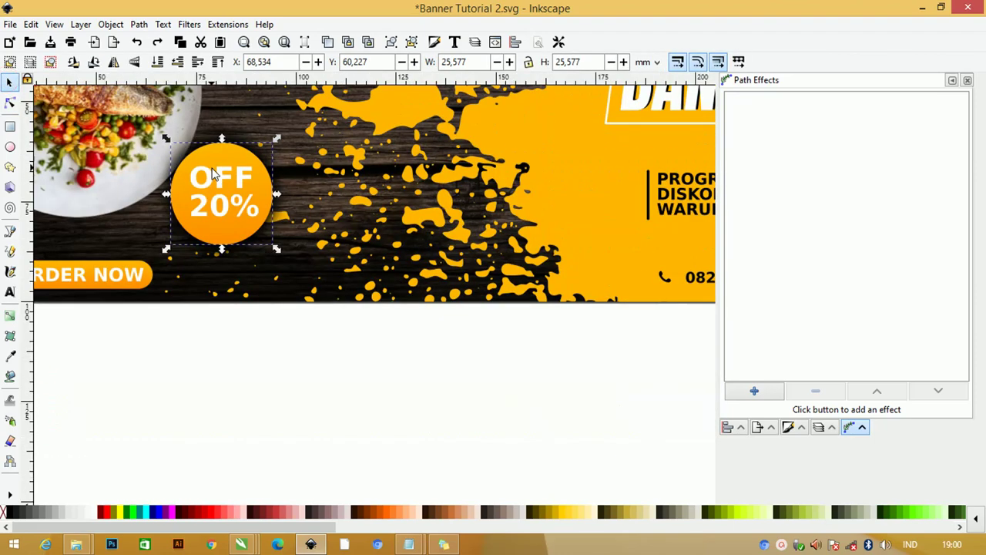
# Convert the ORDER NOW button's stroke to a path with Path > Stroke to Path.
pyautogui.scroll(-4, 211, 167)
pyautogui.click(154, 221)
pyautogui.scroll(2, 158, 218)
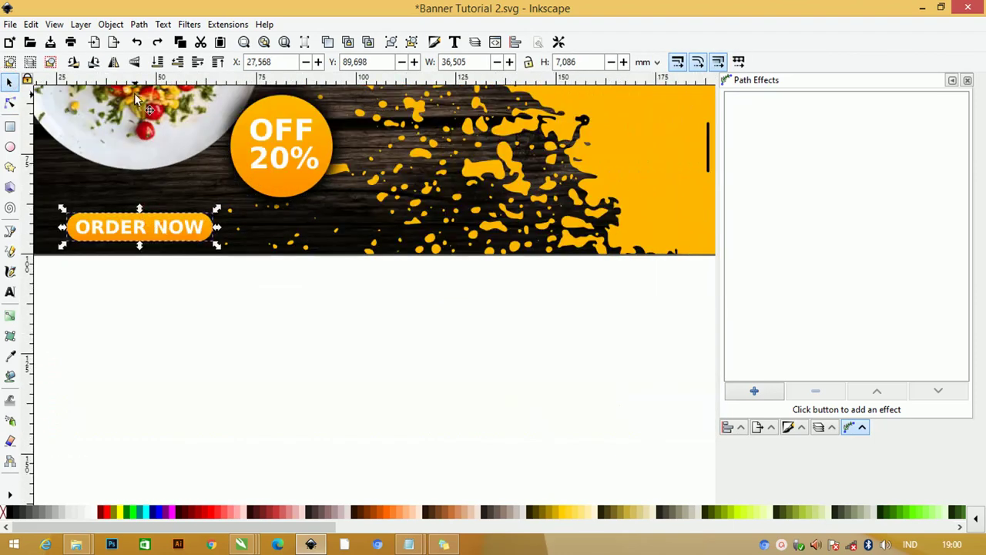
pyautogui.click(139, 24)
pyautogui.click(159, 58)
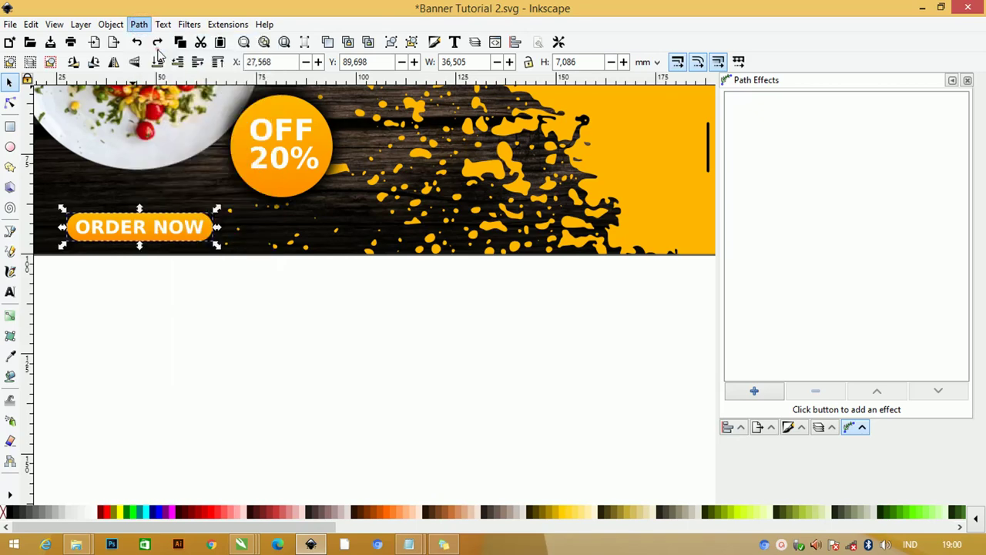
pyautogui.click(11, 102)
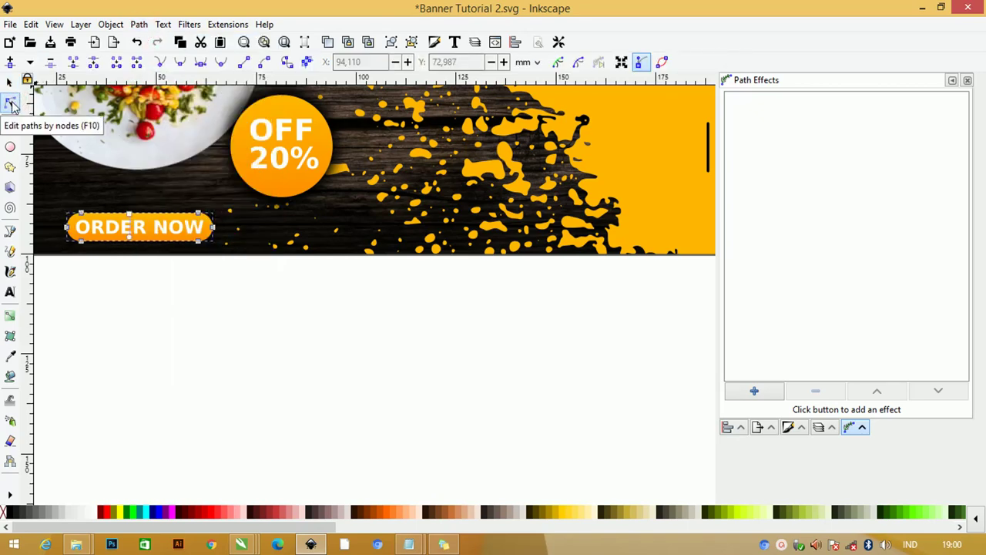
pyautogui.scroll(-2, 405, 176)
pyautogui.scroll(3, 436, 150)
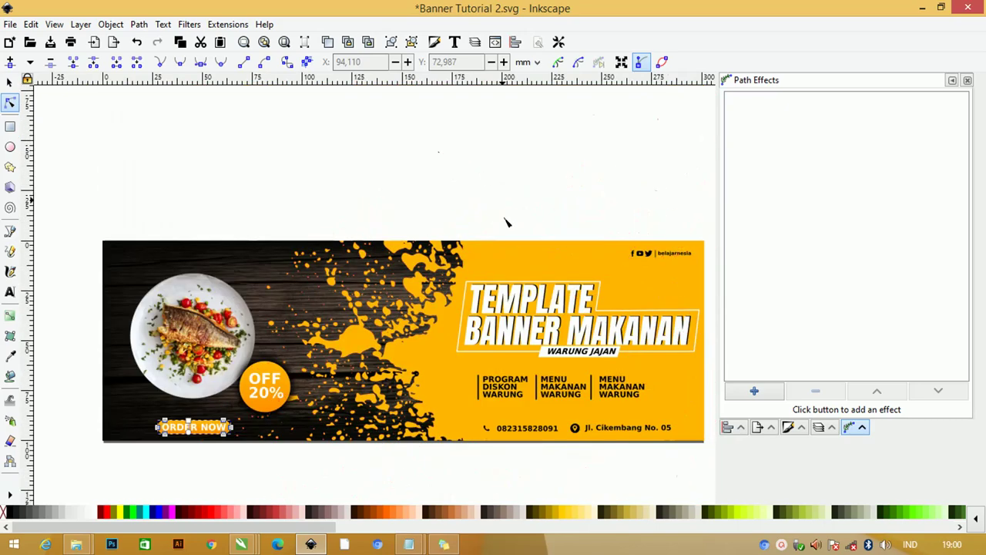
# Convert the TEMPLATE BANNER MAKANAN title with Object to Path, then Stroke to Path.
pyautogui.click(530, 286)
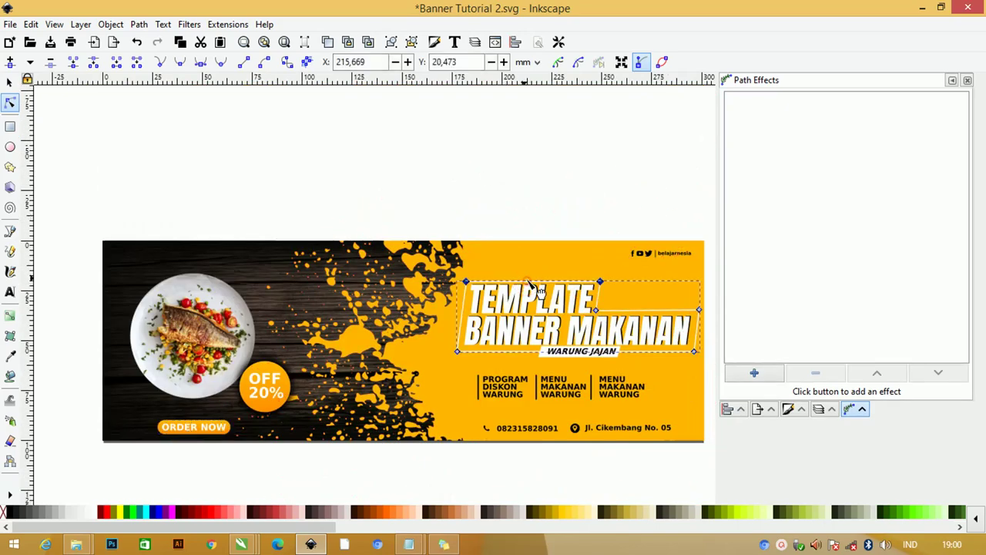
pyautogui.click(139, 24)
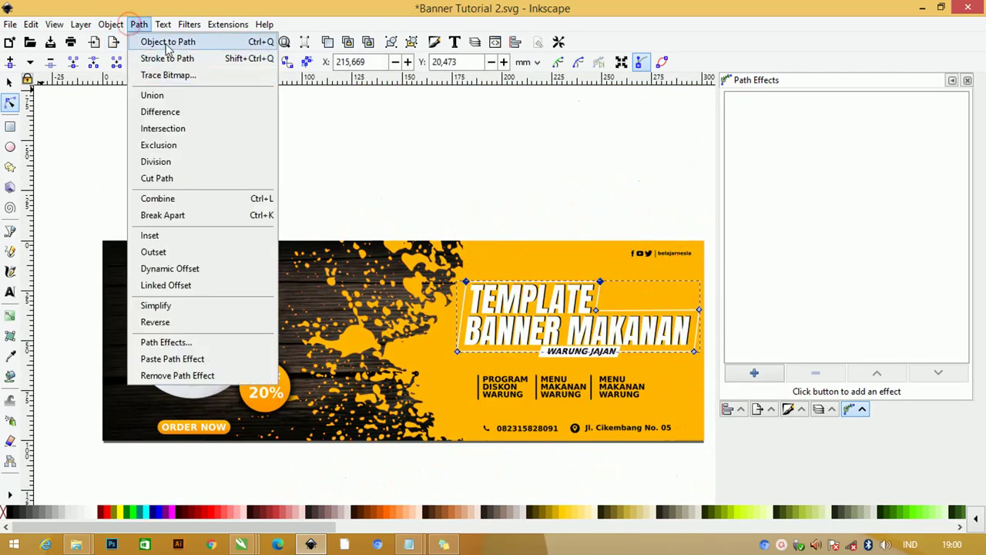
pyautogui.click(166, 43)
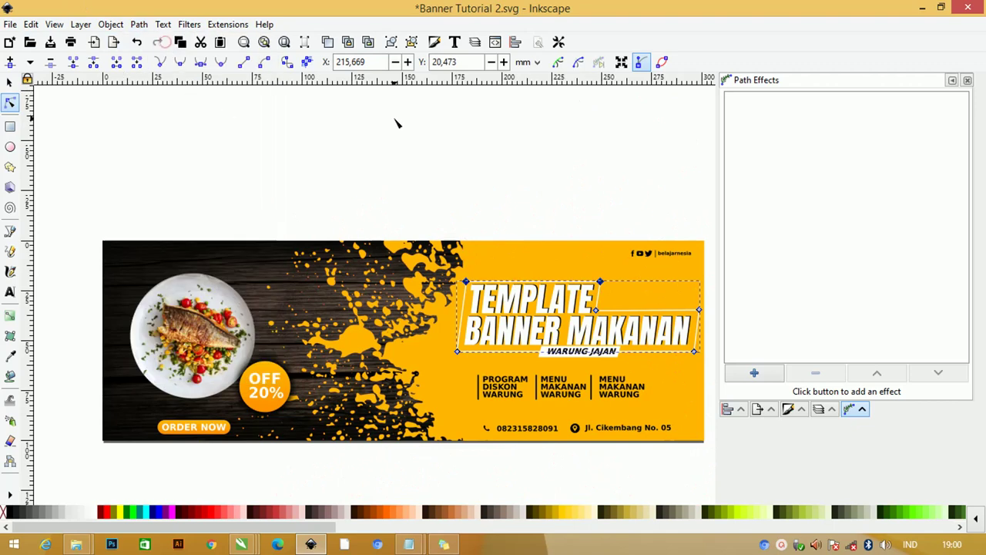
pyautogui.click(478, 386)
pyautogui.click(536, 390)
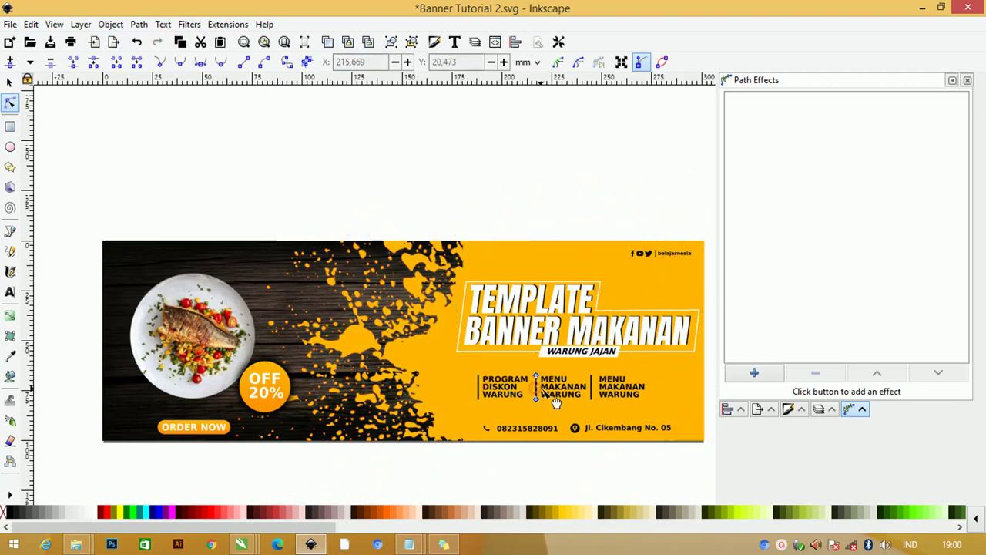
pyautogui.keyDown('shift'); pyautogui.click(592, 385); pyautogui.keyUp('shift')
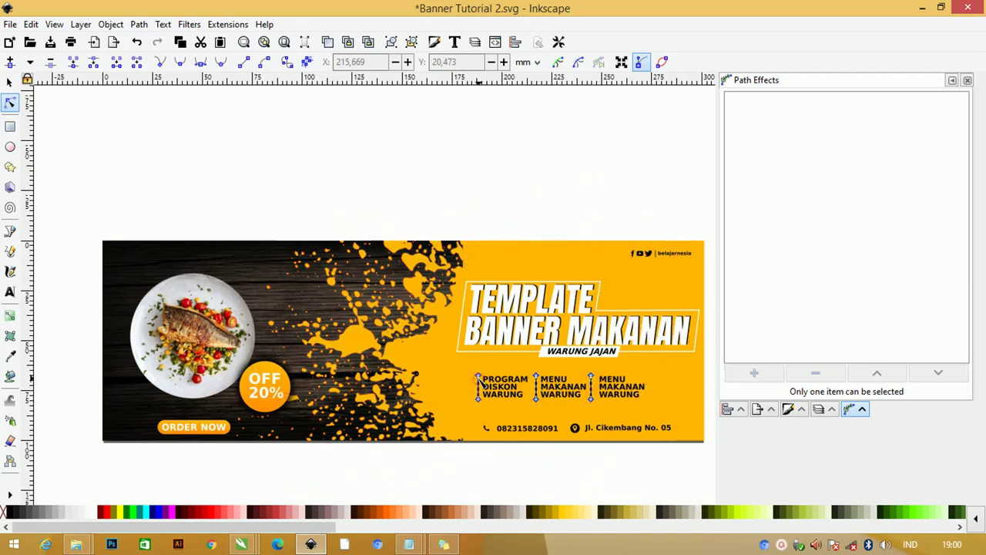
pyautogui.click(472, 339)
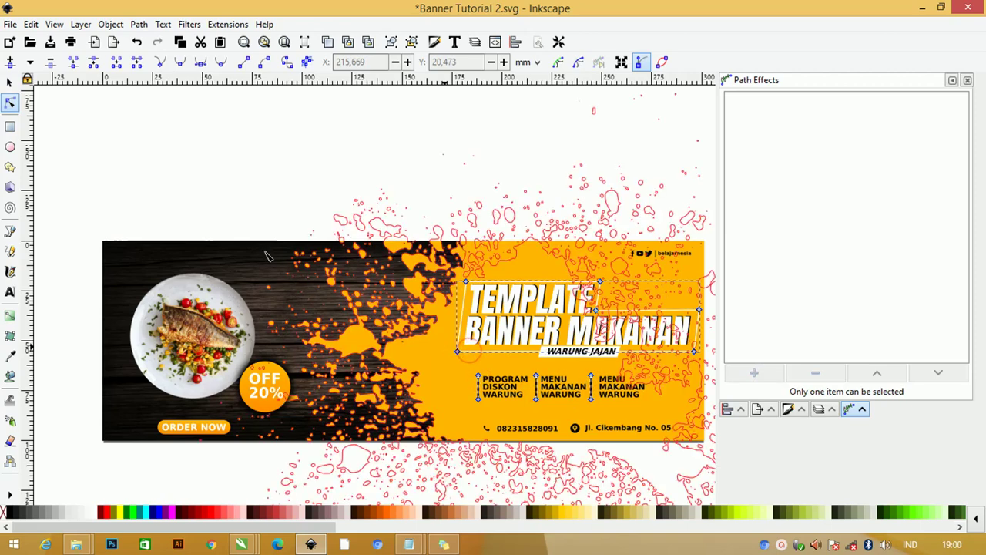
pyautogui.click(138, 23)
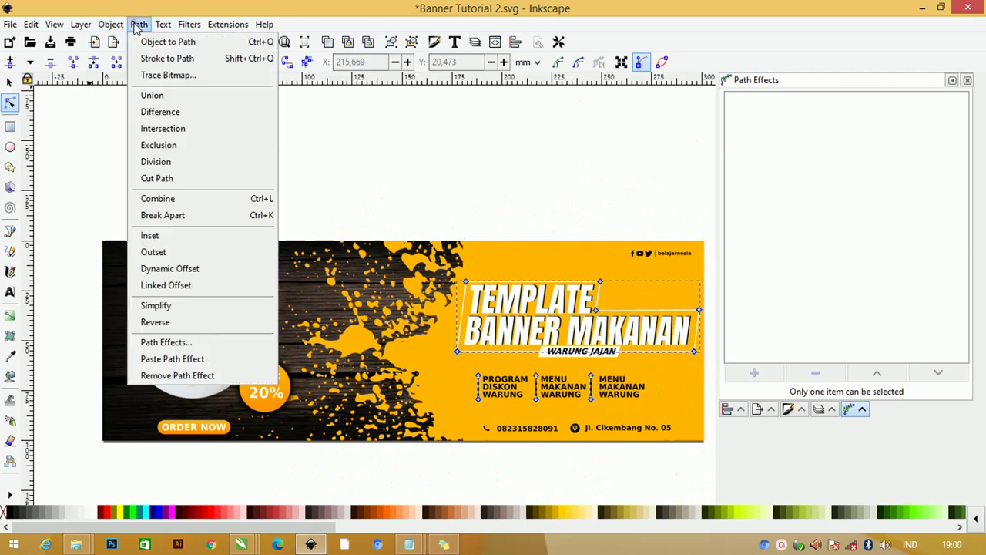
pyautogui.click(151, 59)
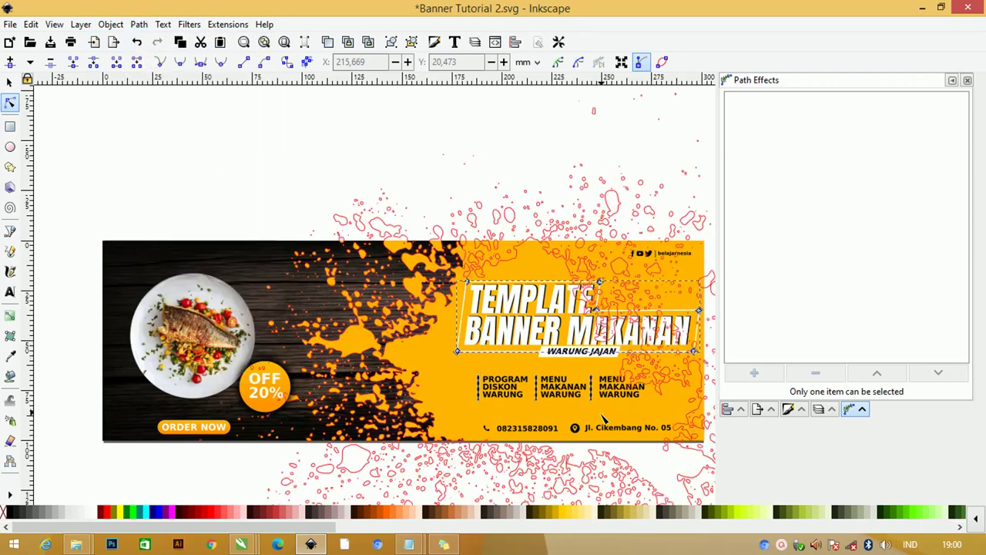
# Zoom into the social icons and remove the Spiro spline effect from the vertical divider bar.
pyautogui.press('z')
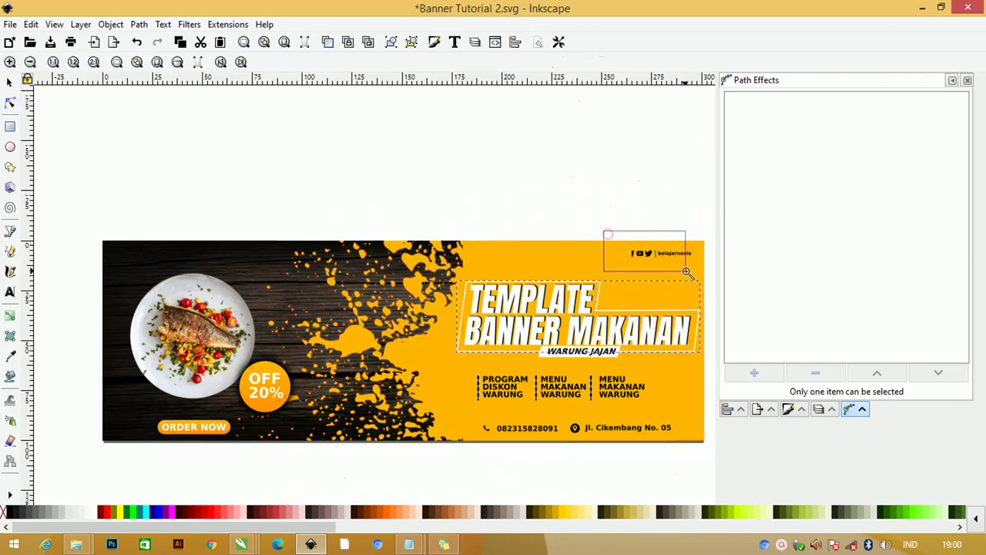
pyautogui.moveTo(603, 230); pyautogui.dragTo(693, 279)
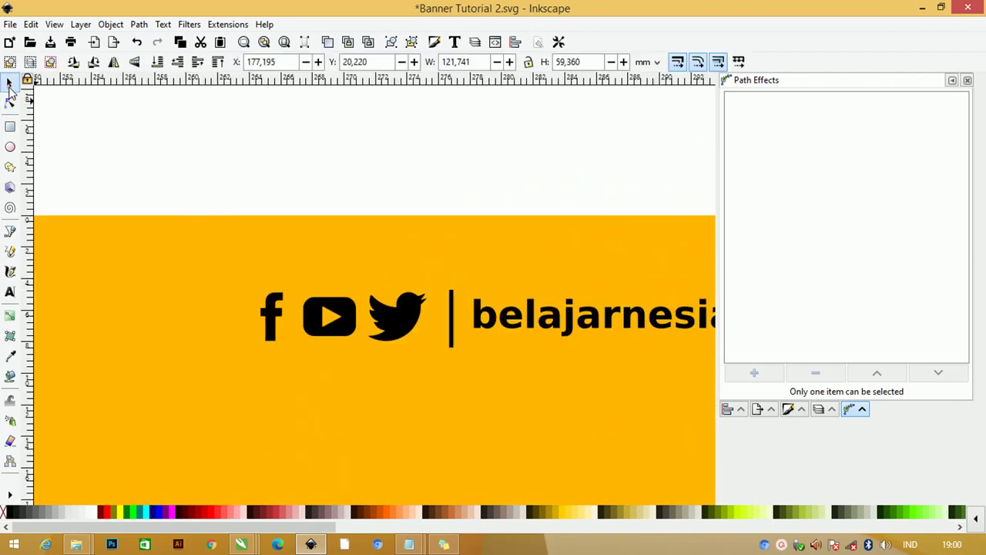
pyautogui.click(10, 102)
pyautogui.click(452, 305)
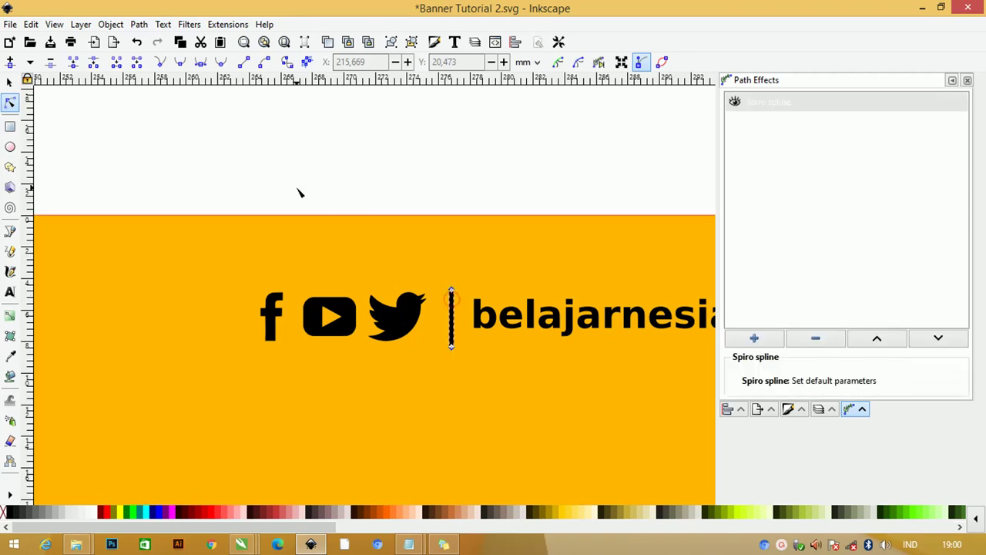
pyautogui.click(139, 24)
pyautogui.click(154, 60)
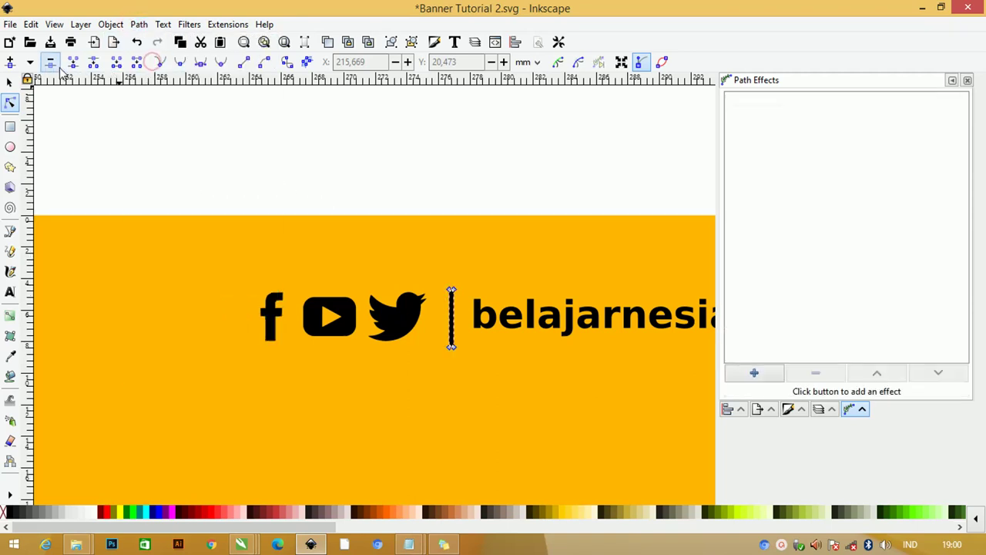
pyautogui.click(10, 80)
pyautogui.scroll(-2, 585, 151)
pyautogui.scroll(-4, 566, 151)
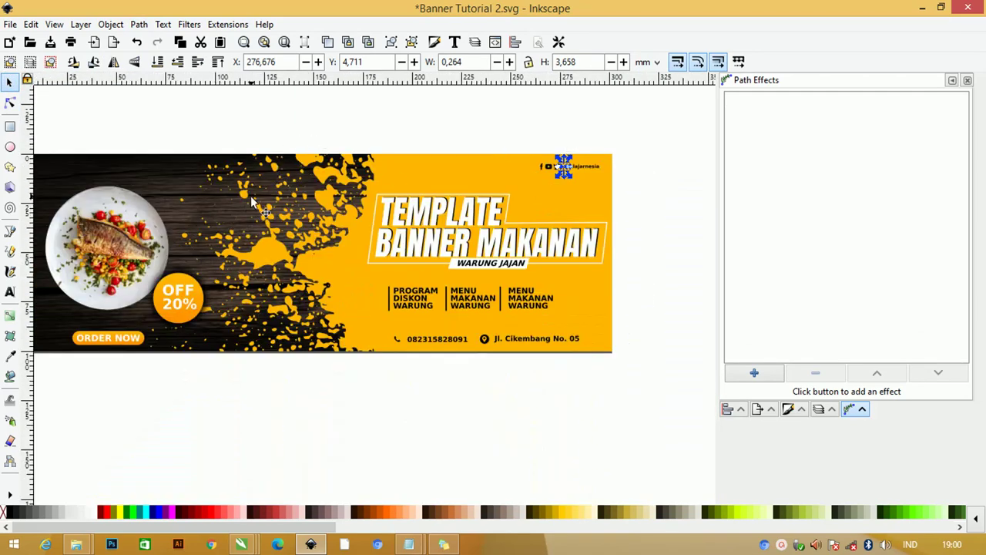
pyautogui.scroll(-2, 254, 202)
# Move the grey blurred gradient rectangle out below the banner.
pyautogui.click(144, 196)
pyautogui.moveTo(144, 196); pyautogui.dragTo(112, 164)
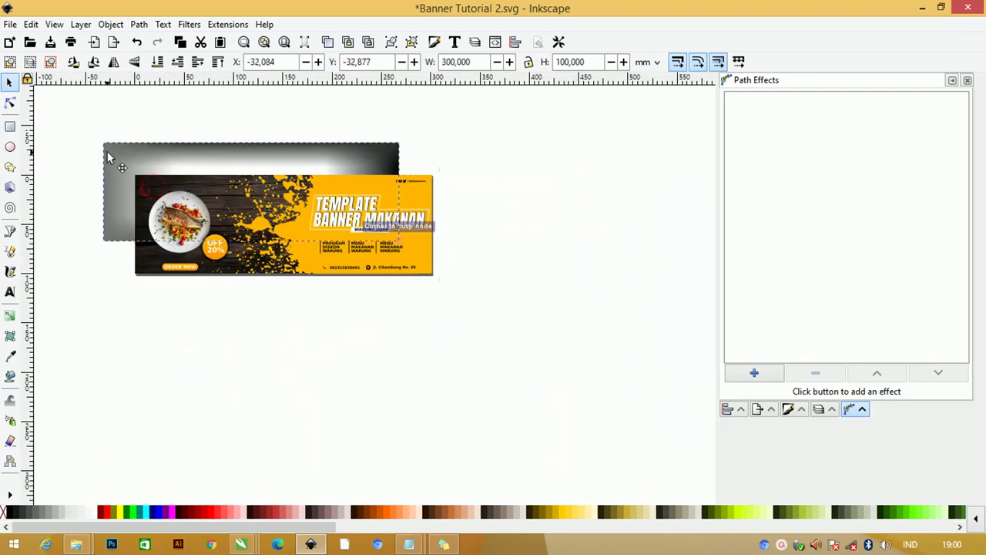
pyautogui.hotkey('ctrl', 'z')
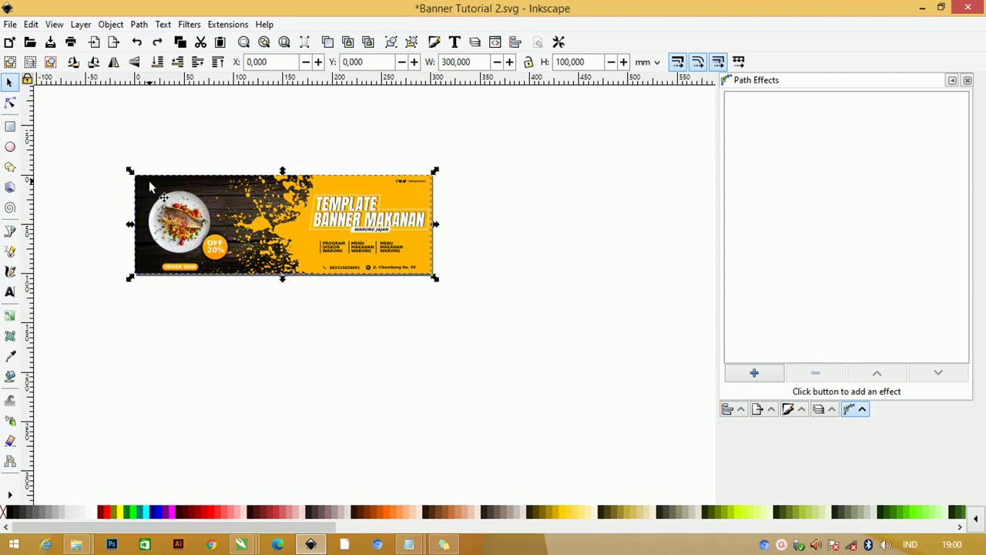
pyautogui.moveTo(149, 185); pyautogui.dragTo(135, 348)
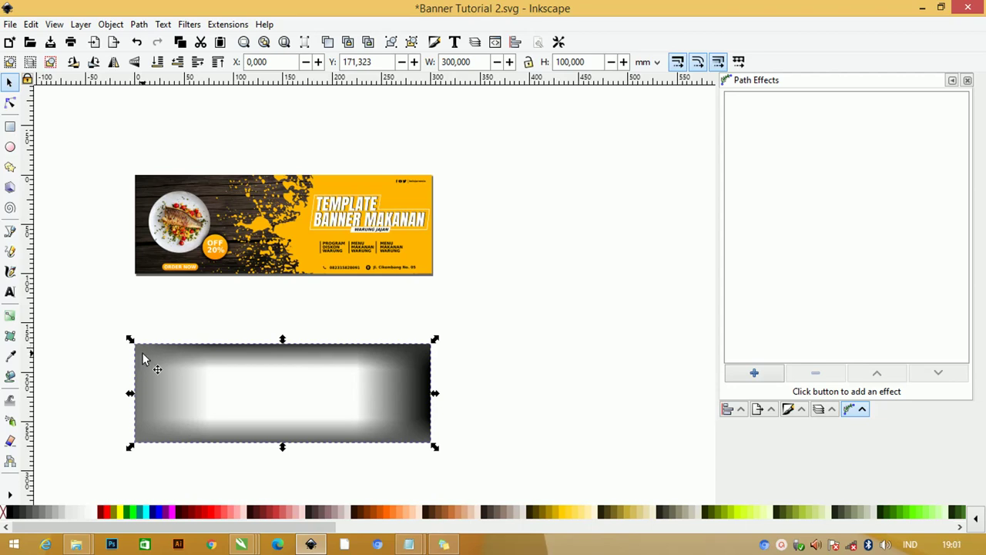
# Replace the blurred rectangle with a bitmap copy via Edit > Make a Bitmap Copy, then switch to Explorer.
pyautogui.click(31, 26)
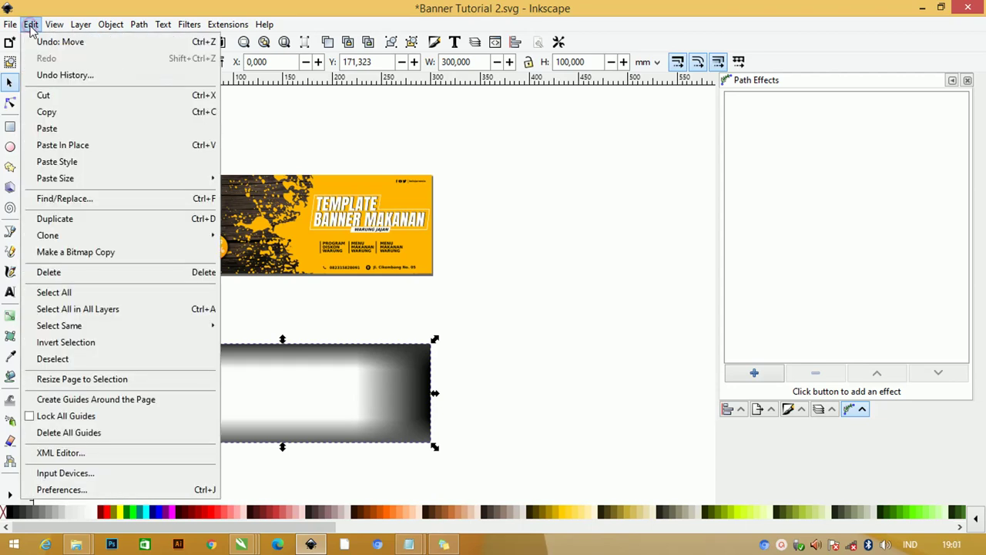
pyautogui.click(70, 254)
pyautogui.moveTo(418, 377); pyautogui.dragTo(550, 395)
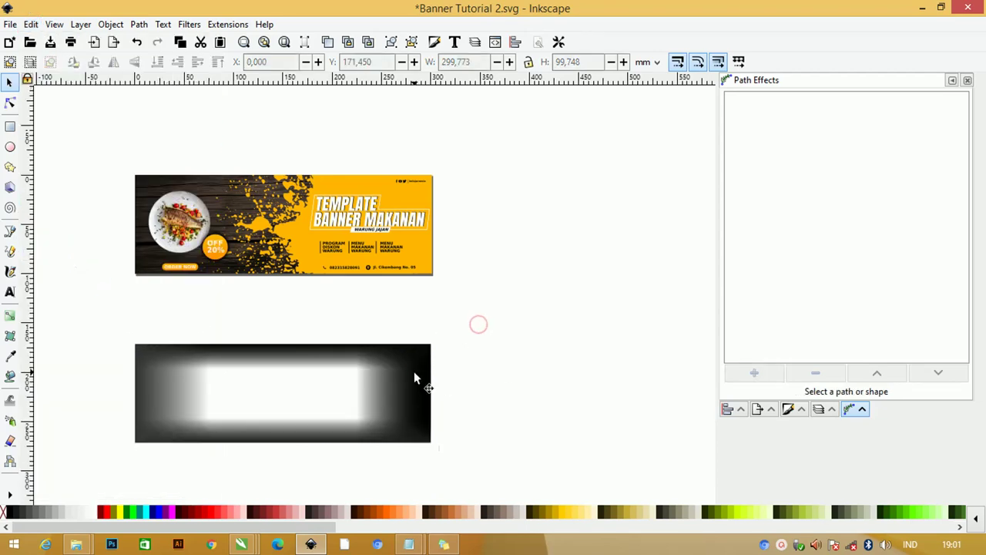
pyautogui.click(198, 349)
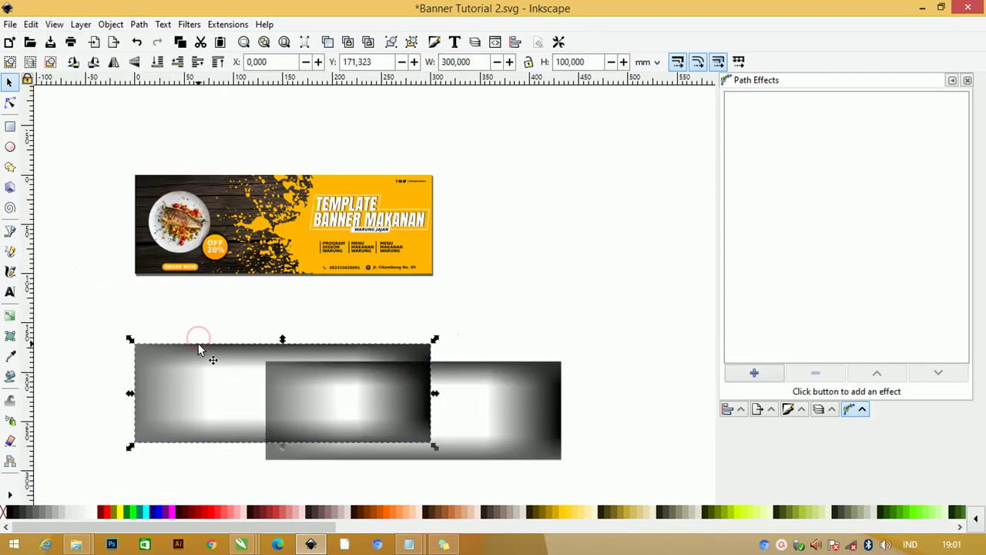
pyautogui.press('Delete')
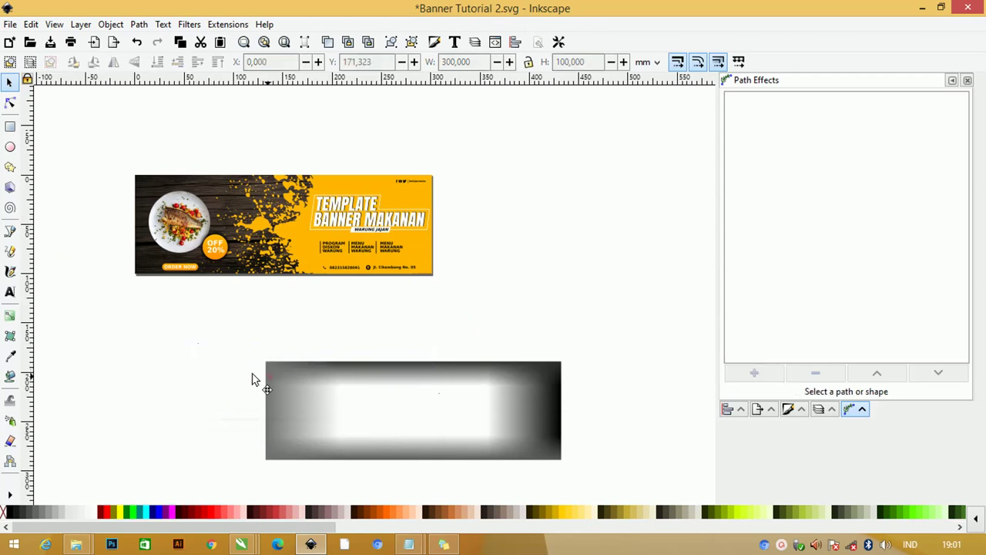
pyautogui.moveTo(252, 379); pyautogui.dragTo(147, 339)
pyautogui.hotkey('alt', 'Tab')
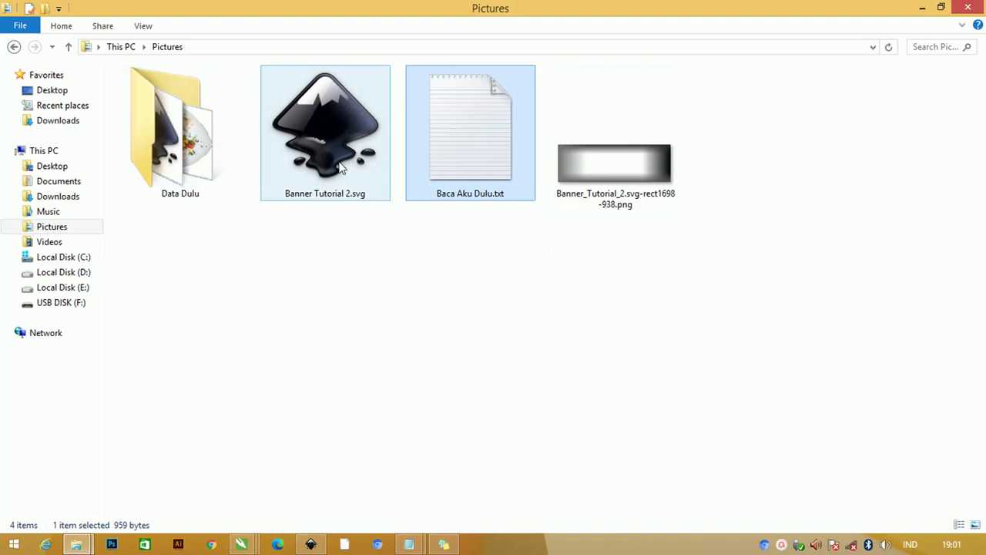
pyautogui.click(595, 166)
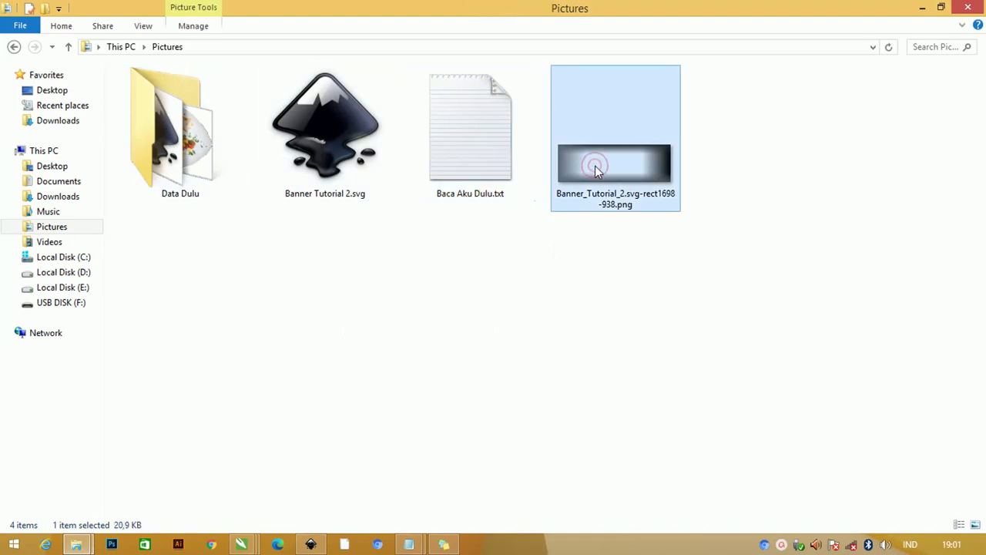
pyautogui.doubleClick(597, 170)
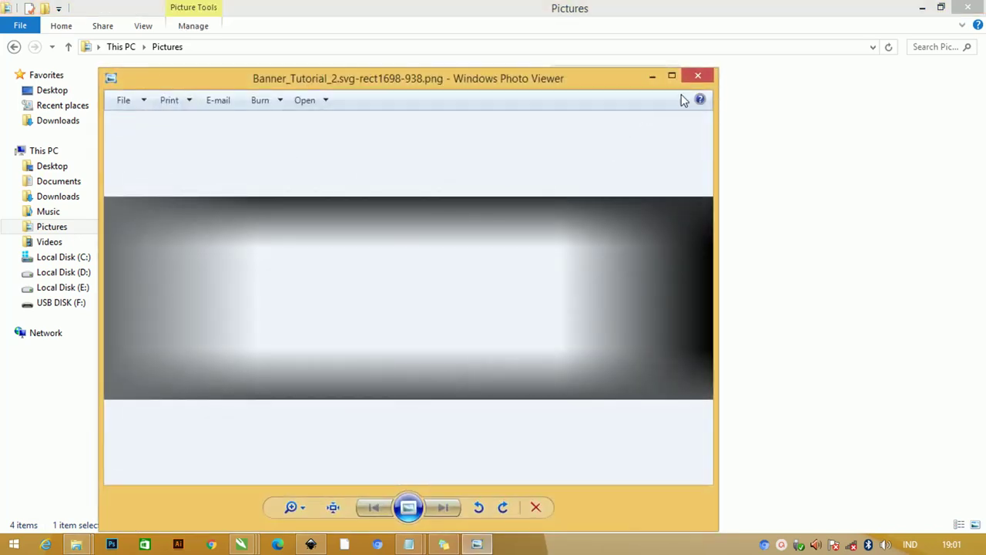
pyautogui.click(696, 77)
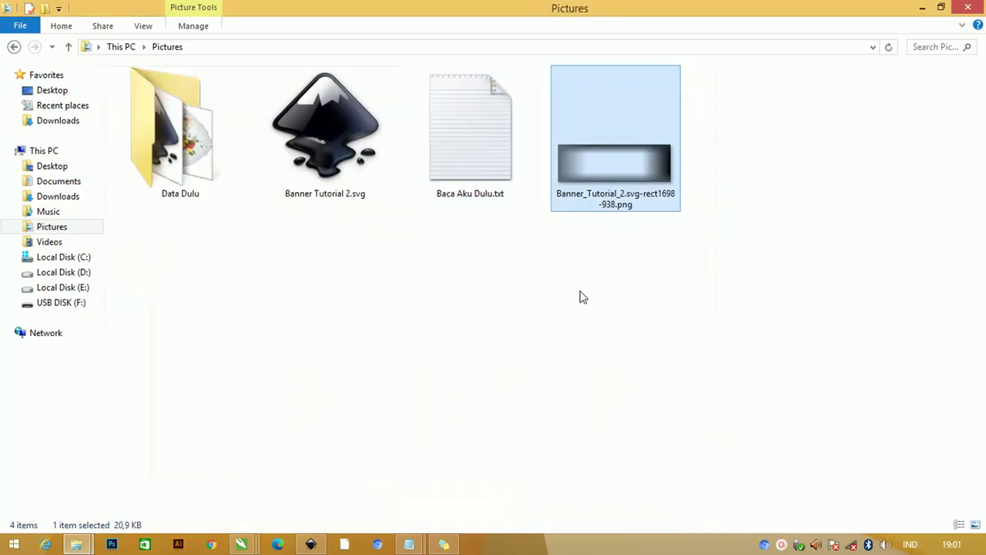
# Back in Inkscape, move the blurred bitmap to the right of the banner.
pyautogui.hotkey('alt', 'Tab')
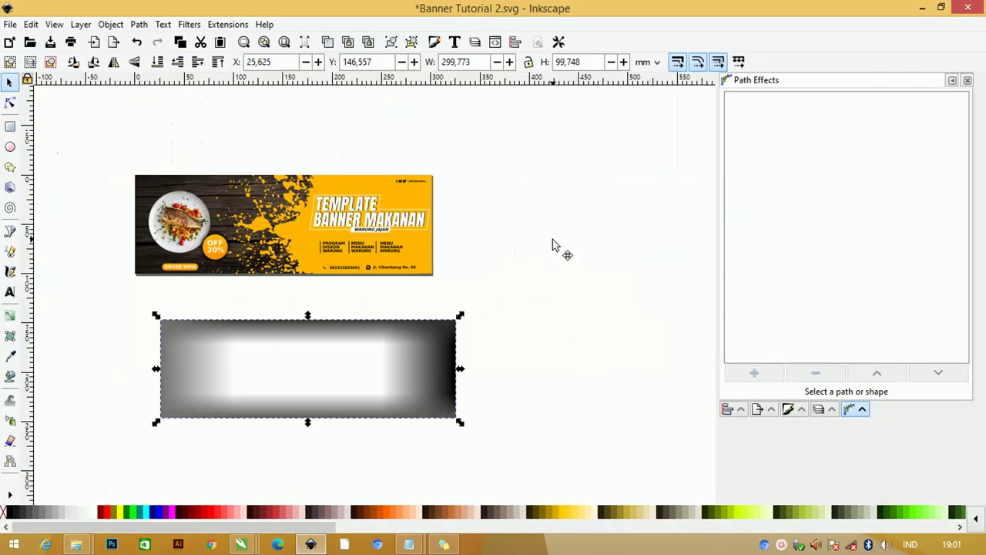
pyautogui.moveTo(406, 352); pyautogui.dragTo(405, 348)
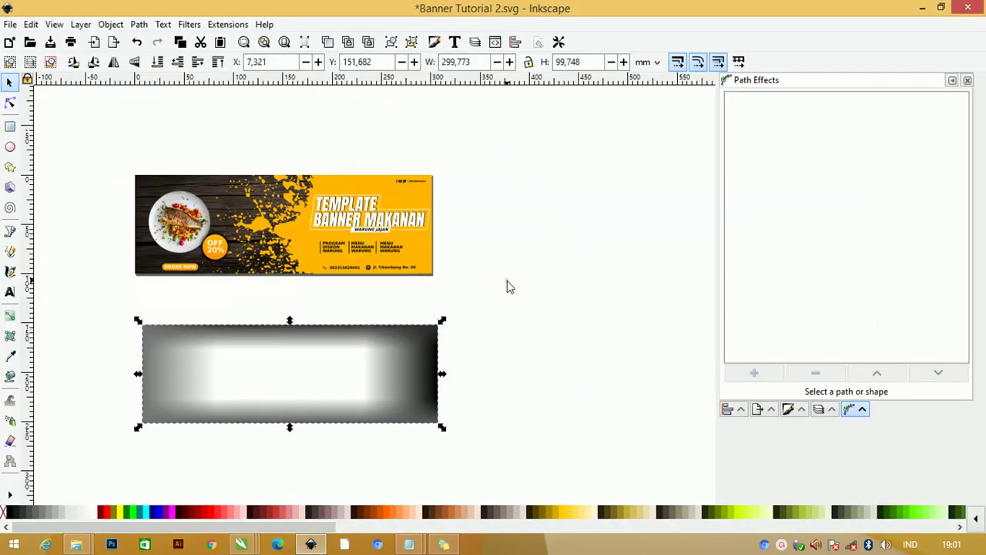
pyautogui.click(508, 286)
pyautogui.click(412, 339)
pyautogui.click(279, 240)
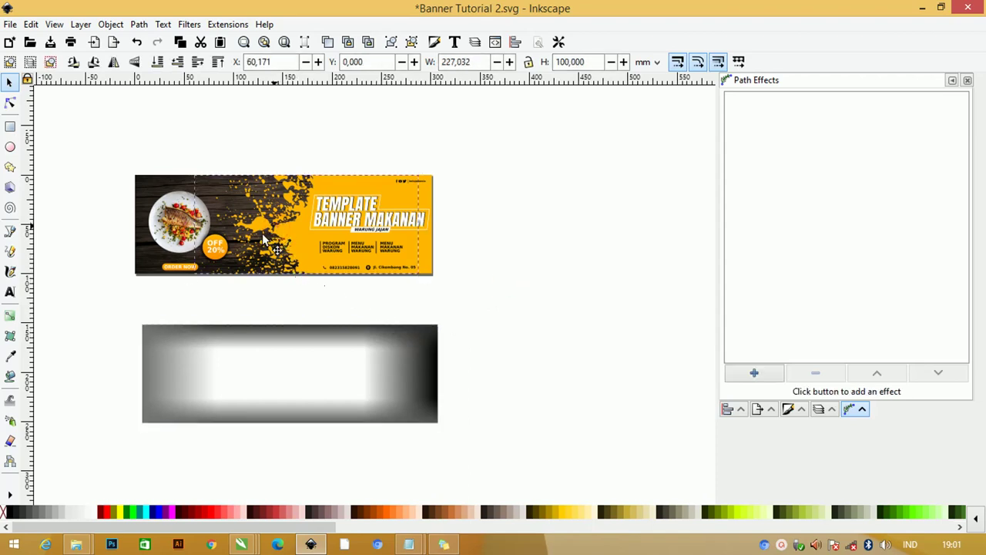
pyautogui.moveTo(279, 240); pyautogui.dragTo(239, 284)
pyautogui.hotkey('ctrl', 'z')
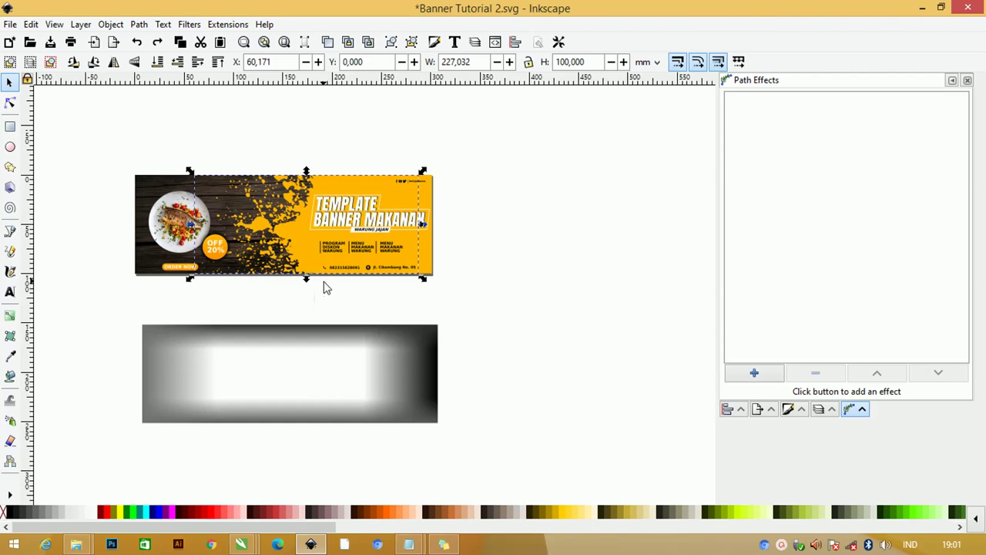
pyautogui.keyDown('ctrl'); pyautogui.scroll(-1, 323, 286); pyautogui.keyUp('ctrl')
pyautogui.moveTo(349, 318); pyautogui.dragTo(567, 194)
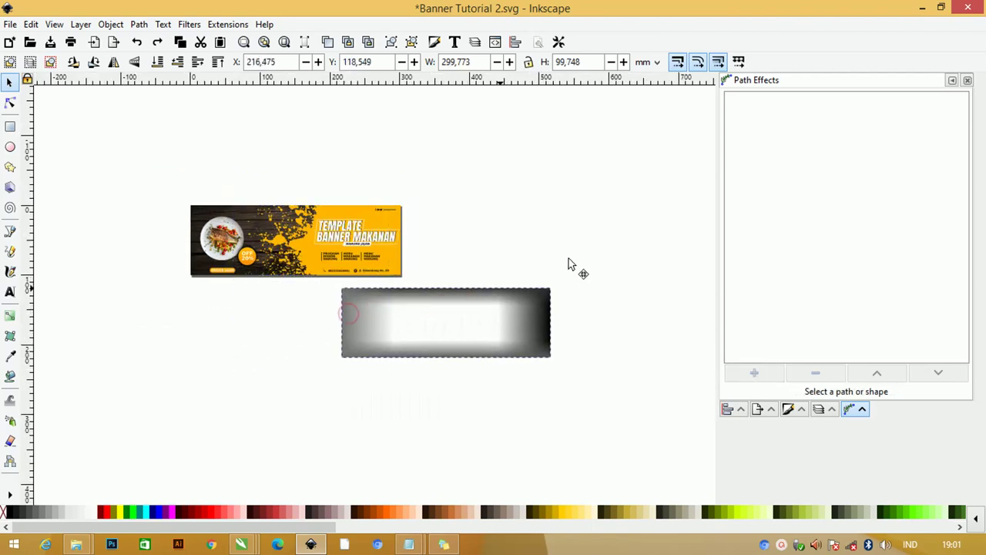
# Move the yellow splash below the banner, release its clip, and replace it with a bitmap copy.
pyautogui.click(306, 219)
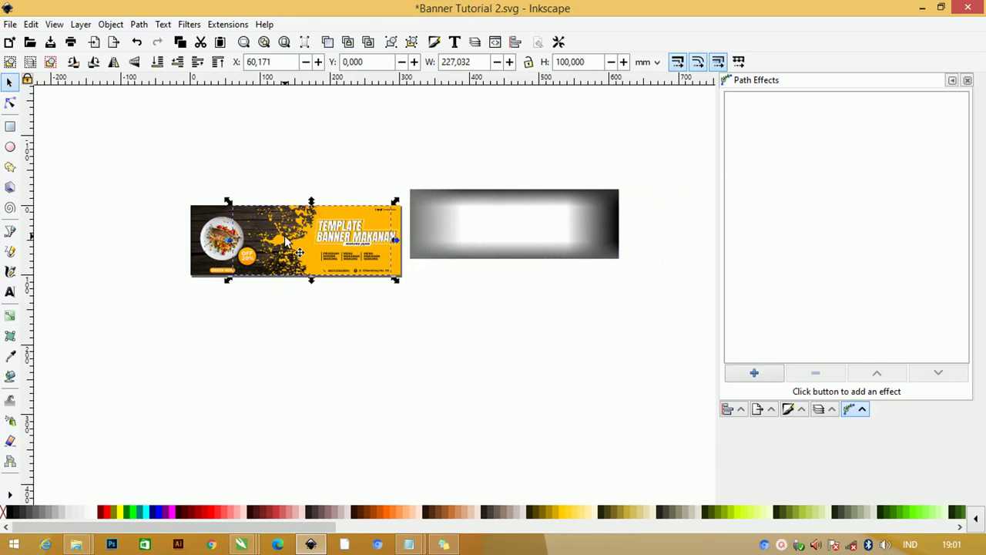
pyautogui.moveTo(285, 241); pyautogui.dragTo(258, 351)
pyautogui.rightClick(264, 369)
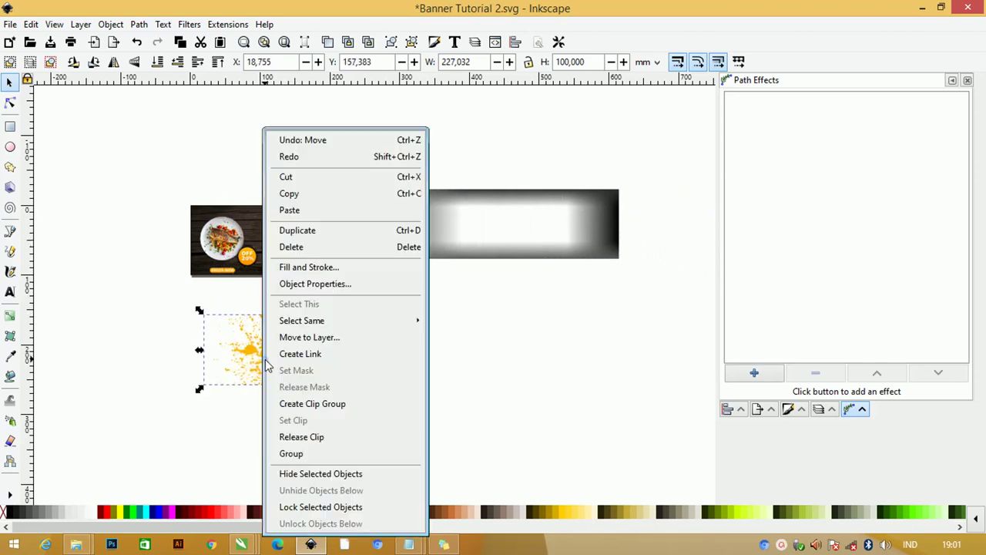
pyautogui.click(302, 436)
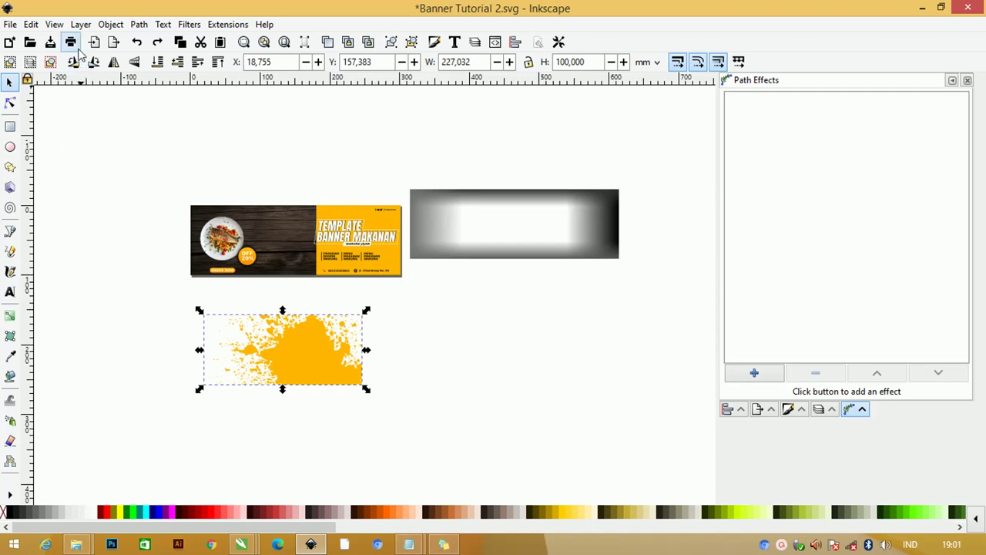
pyautogui.click(31, 24)
pyautogui.click(112, 253)
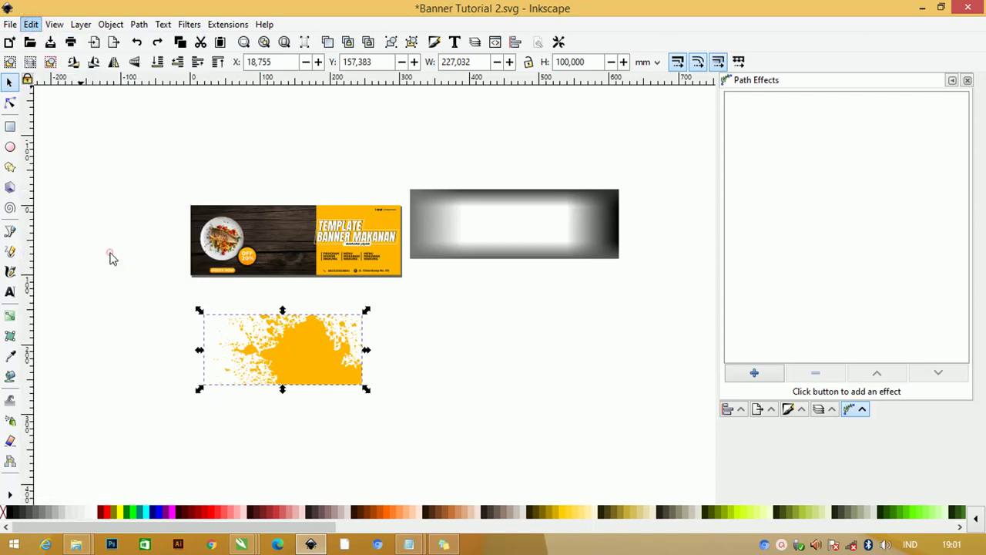
pyautogui.moveTo(264, 362); pyautogui.dragTo(475, 366)
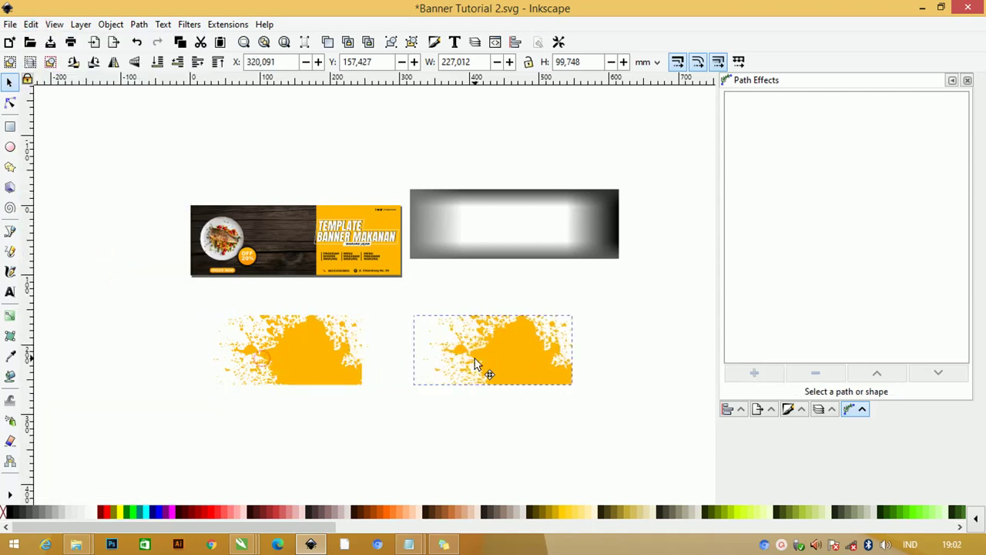
pyautogui.click(323, 364)
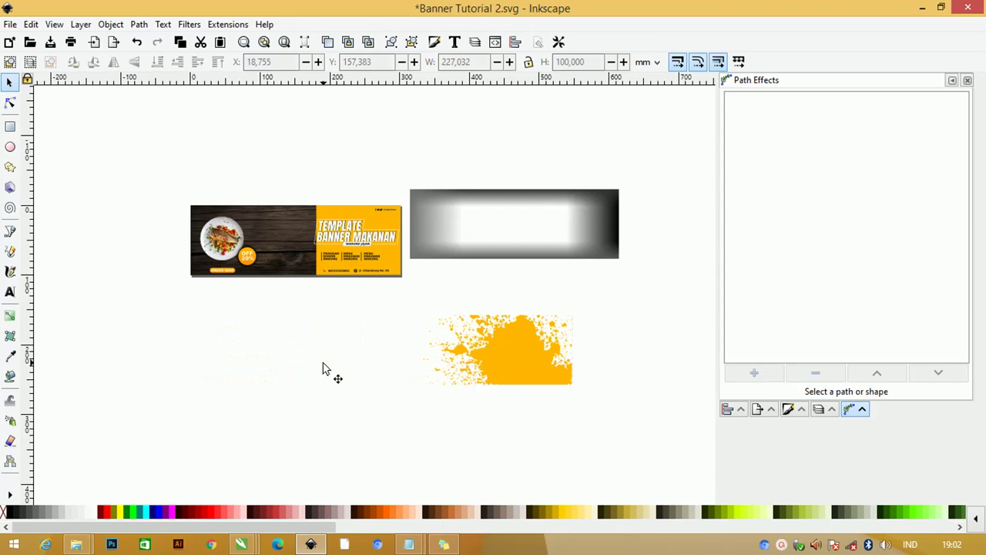
pyautogui.click(356, 208)
# Convert the banner's yellow panel into a path with Path > Object to Path.
pyautogui.scroll(2, 354, 211)
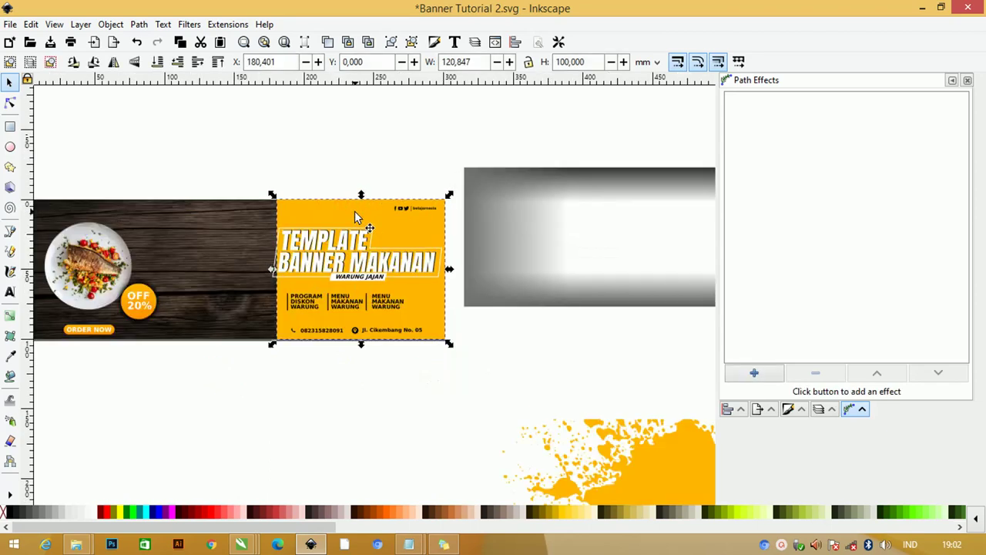
pyautogui.click(10, 103)
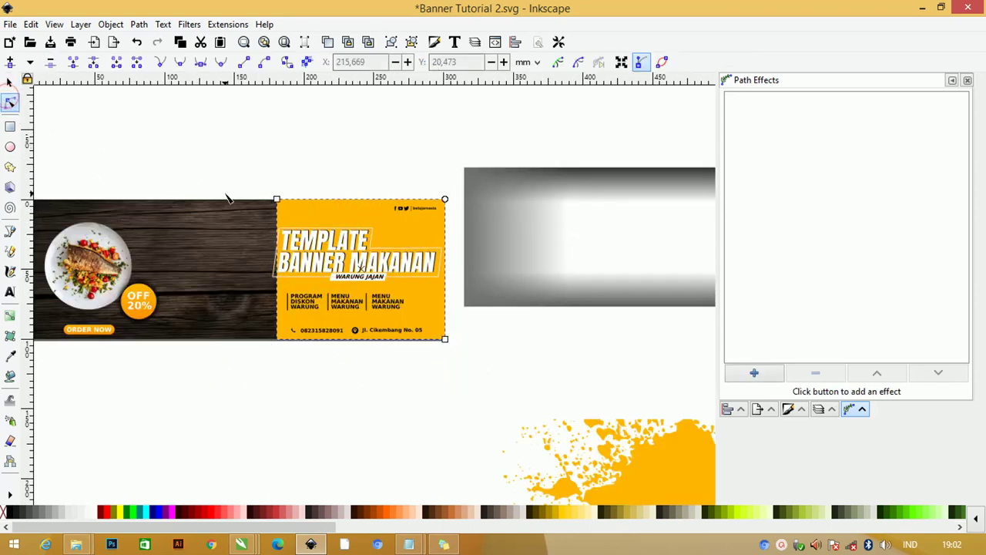
pyautogui.click(139, 26)
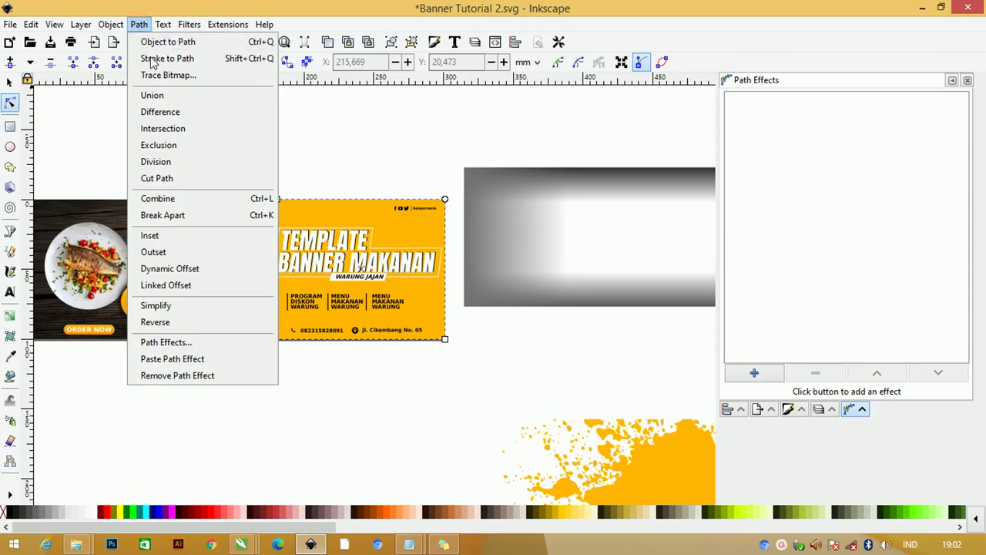
pyautogui.click(162, 41)
pyautogui.click(265, 127)
# Release the clip on the banner photo, make a bitmap copy of the wood background, and move it below.
pyautogui.scroll(-1, 255, 221)
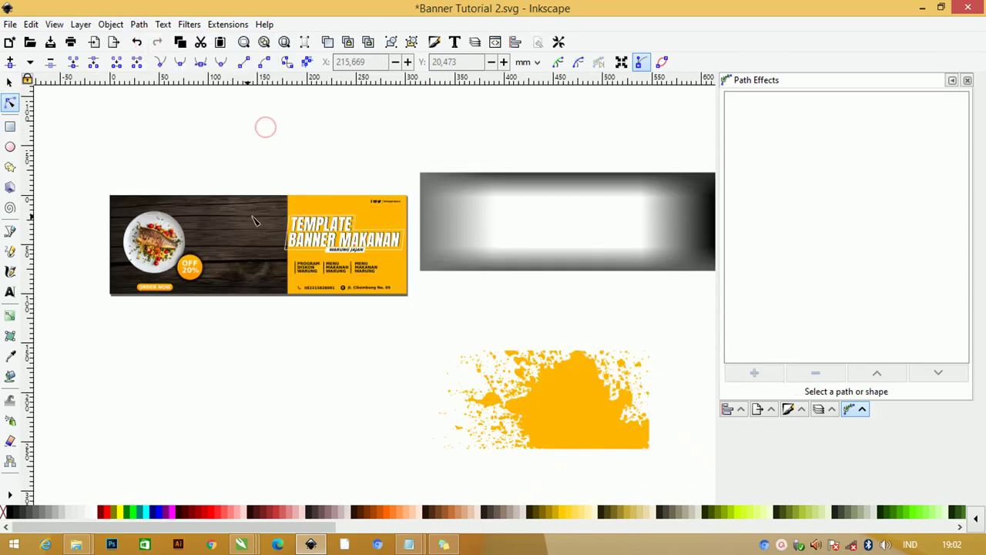
pyautogui.click(225, 219)
pyautogui.rightClick(240, 239)
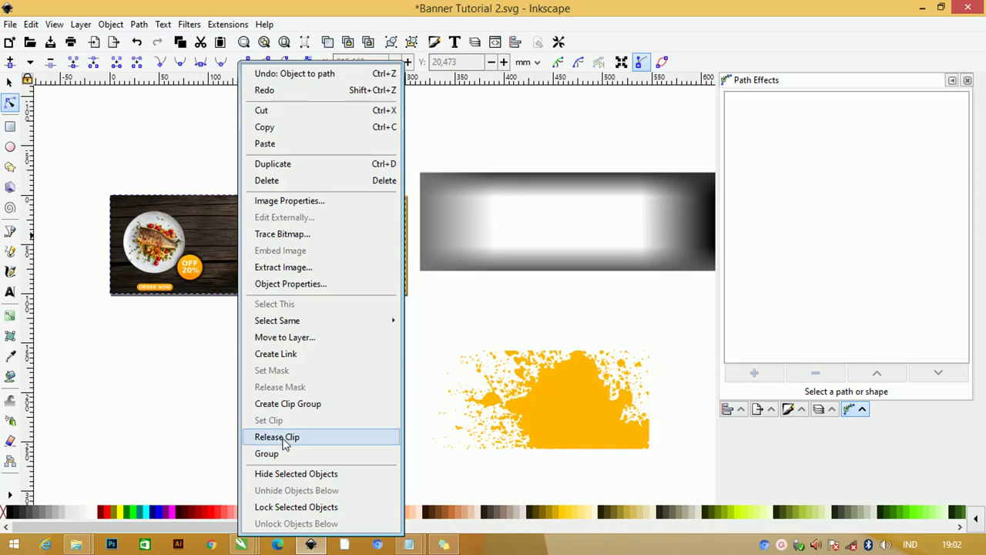
pyautogui.click(31, 24)
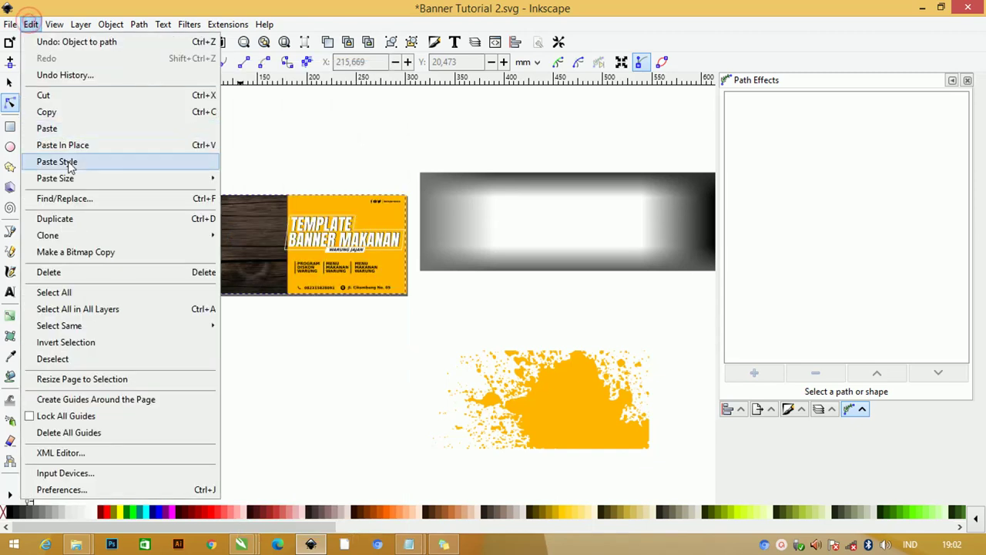
pyautogui.click(89, 251)
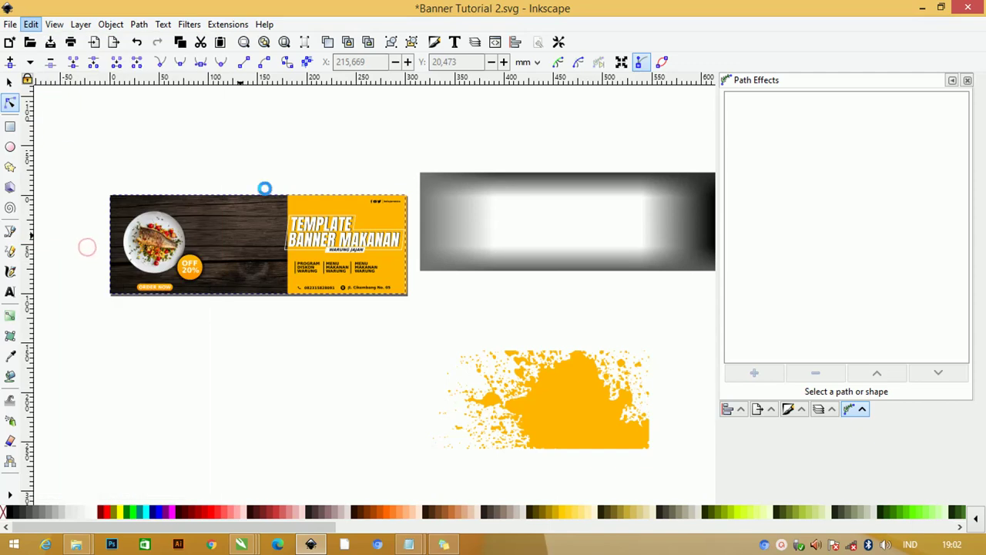
pyautogui.click(10, 82)
pyautogui.click(218, 108)
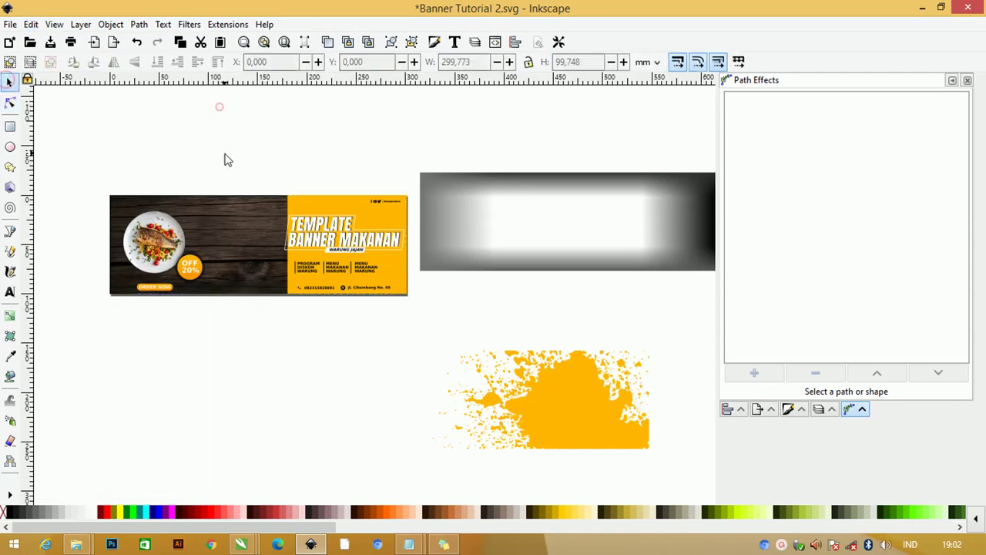
pyautogui.moveTo(231, 255); pyautogui.dragTo(224, 335)
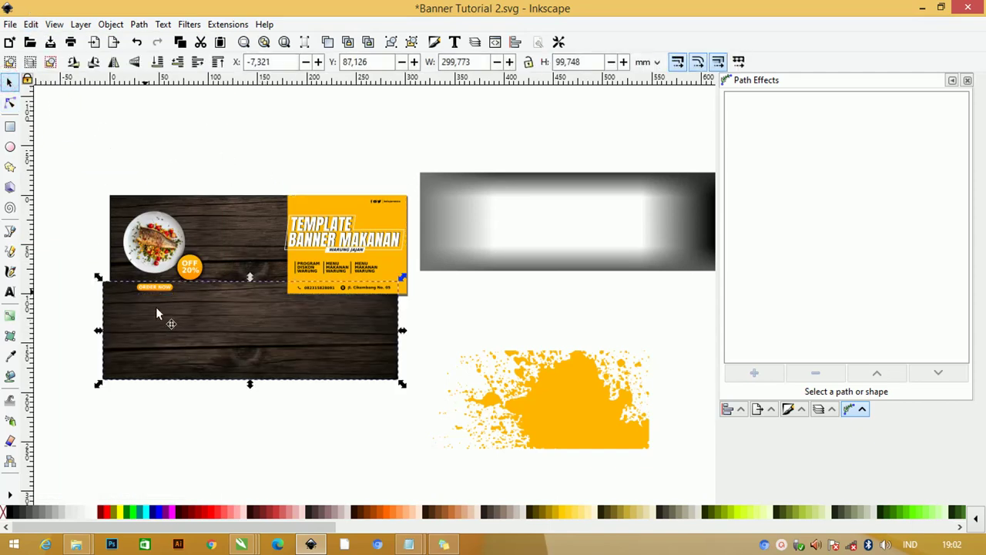
# Reselect the original banner image and check its context menu without changing anything.
pyautogui.click(10, 102)
pyautogui.click(210, 221)
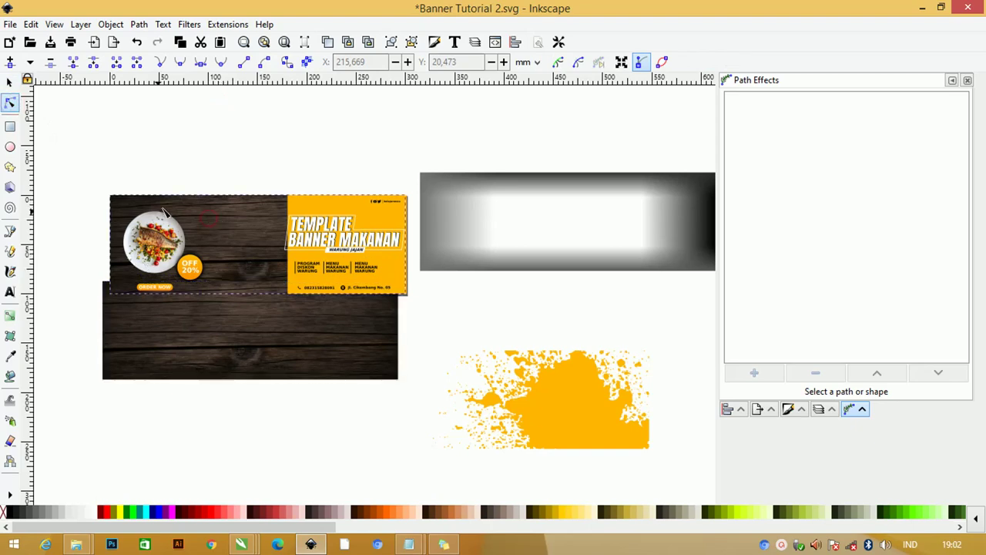
pyautogui.click(10, 83)
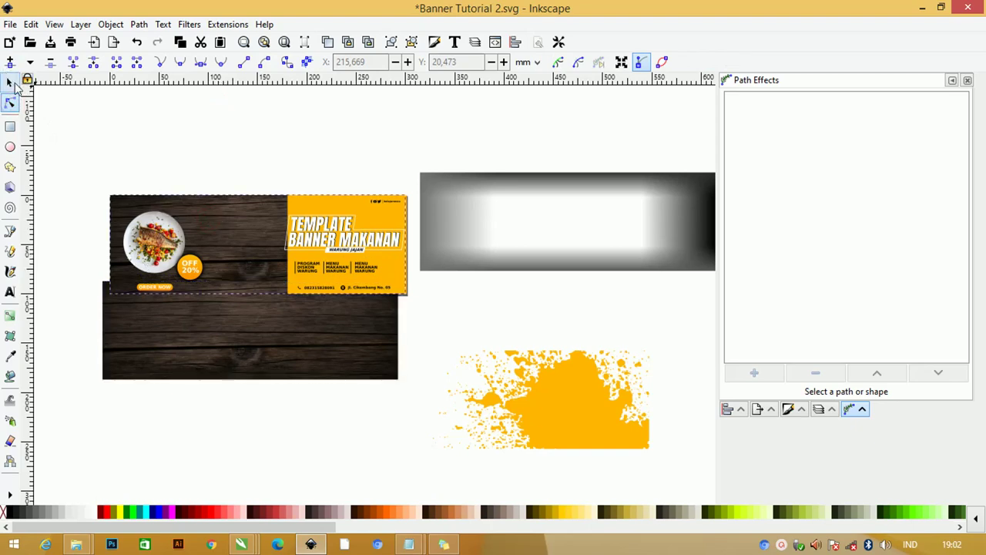
pyautogui.rightClick(224, 204)
pyautogui.click(165, 161)
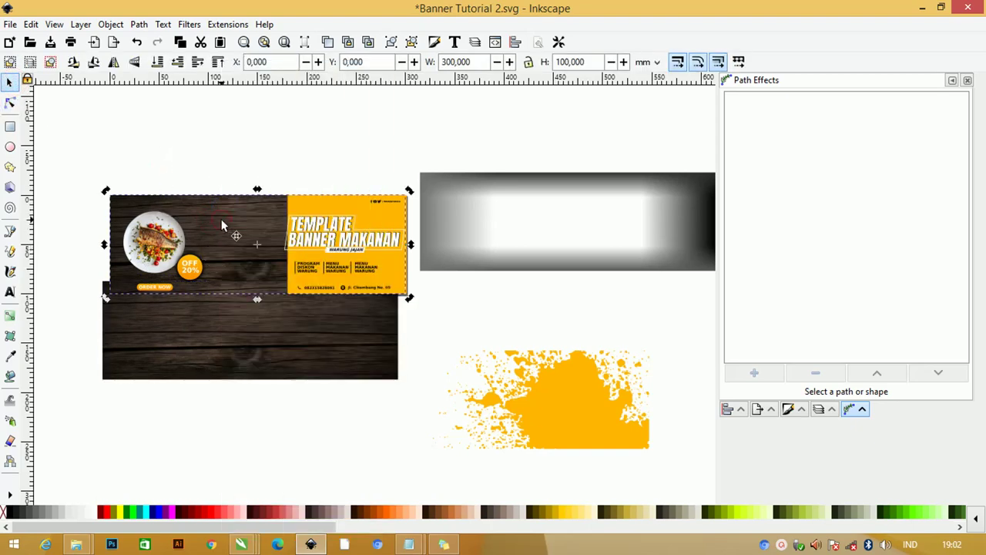
# Restore the deleted yellow banner after removing the wood texture.
pyautogui.press('Delete')
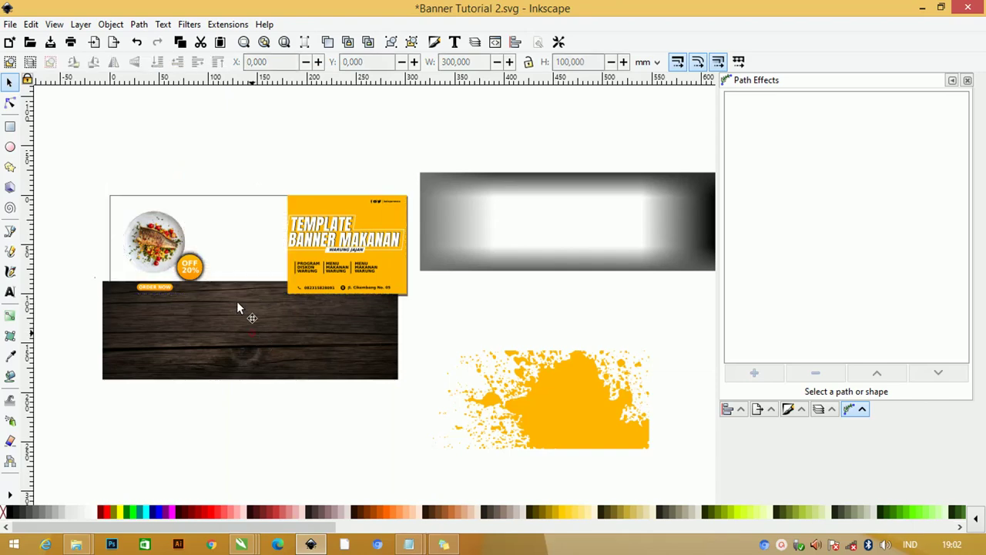
pyautogui.click(237, 308)
pyautogui.click(193, 193)
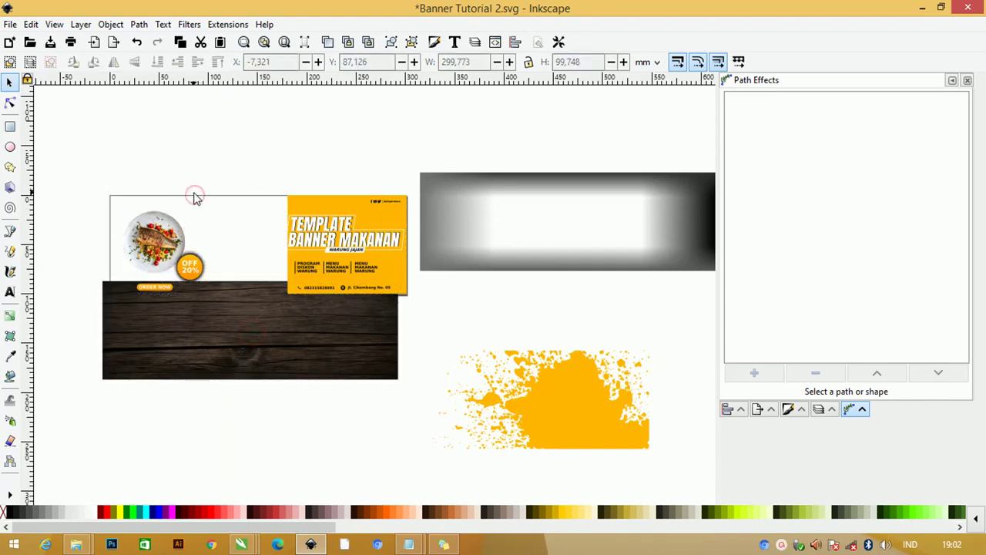
pyautogui.rightClick(242, 199)
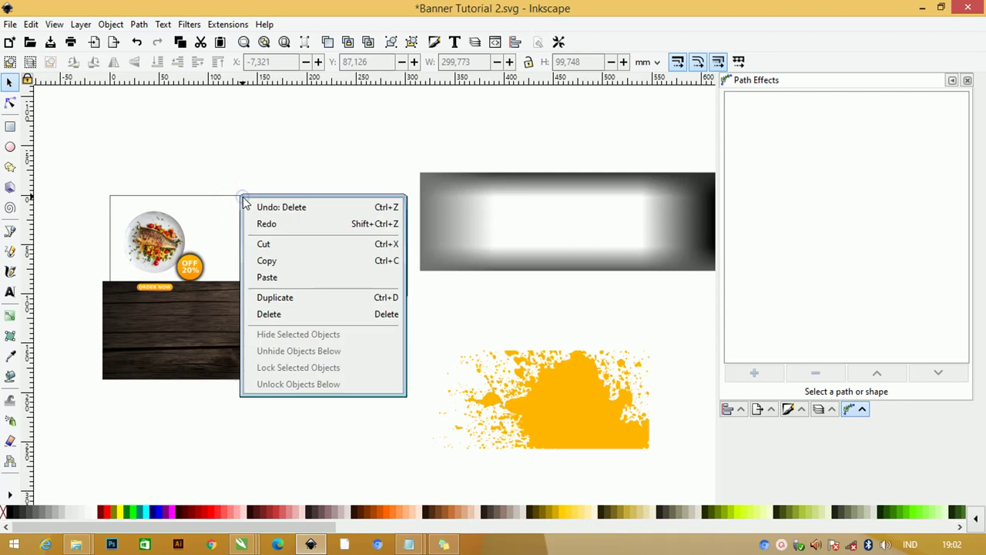
pyautogui.click(245, 204)
# Align the wood image's top and left edges with the yellow banner.
pyautogui.click(229, 317)
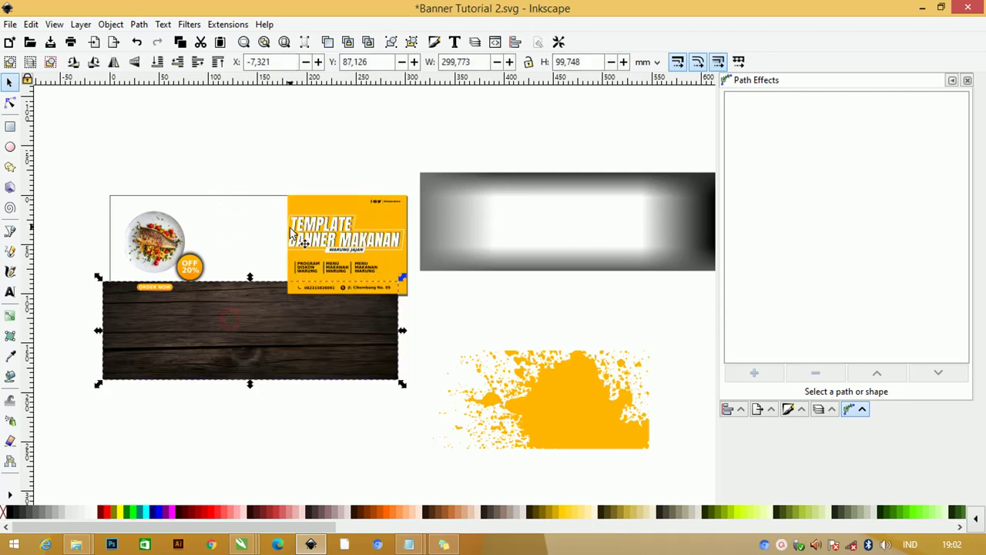
pyautogui.keyDown('shift'); pyautogui.click(291, 228); pyautogui.keyUp('shift')
pyautogui.press('ctrl+alt+KP_8')
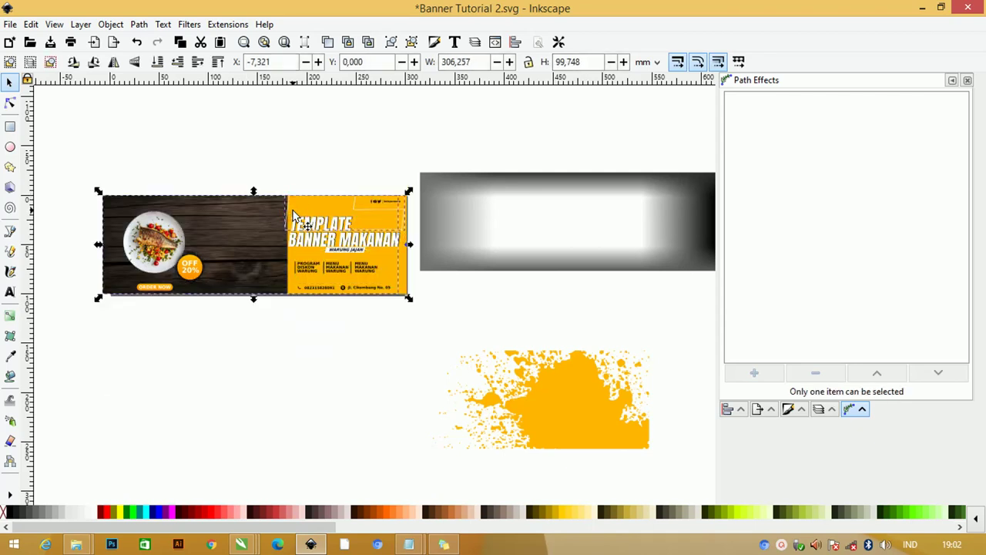
pyautogui.press('ctrl+alt+KP_4')
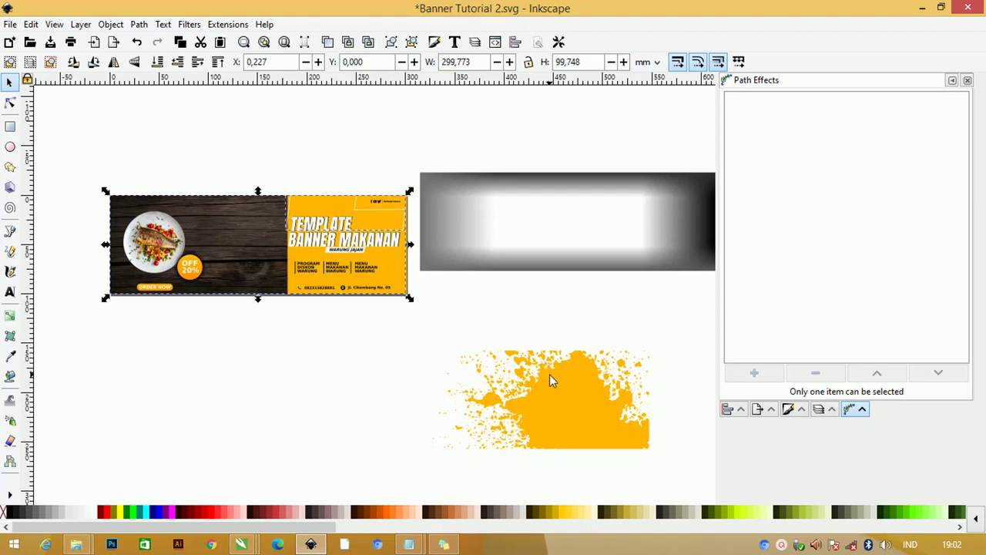
# Move the yellow splash onto the banner after a trial top-centre alignment is undone.
pyautogui.click(549, 375)
pyautogui.keyDown('shift'); pyautogui.click(314, 204); pyautogui.keyUp('shift')
pyautogui.press('ctrl+alt+KP_8')
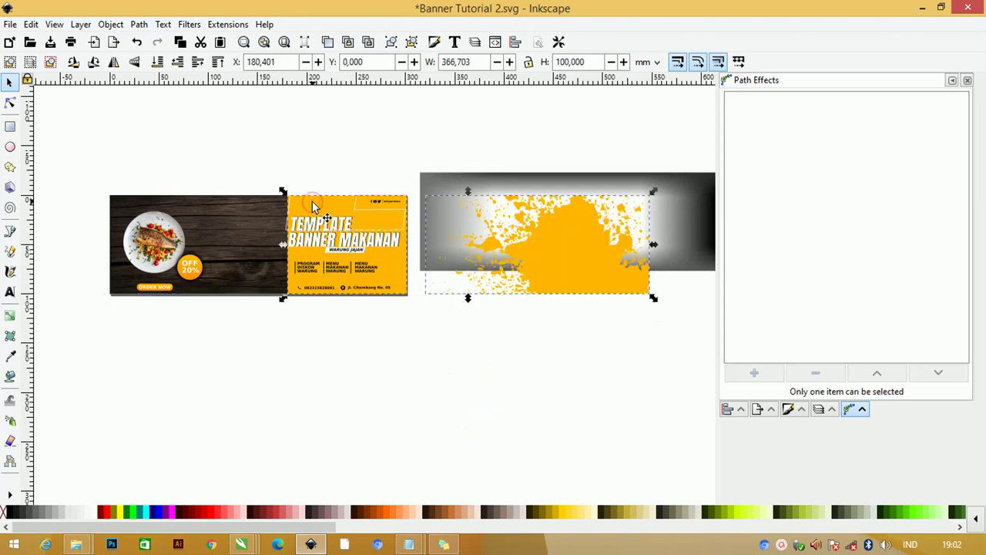
pyautogui.press('ctrl+alt+KP_5')
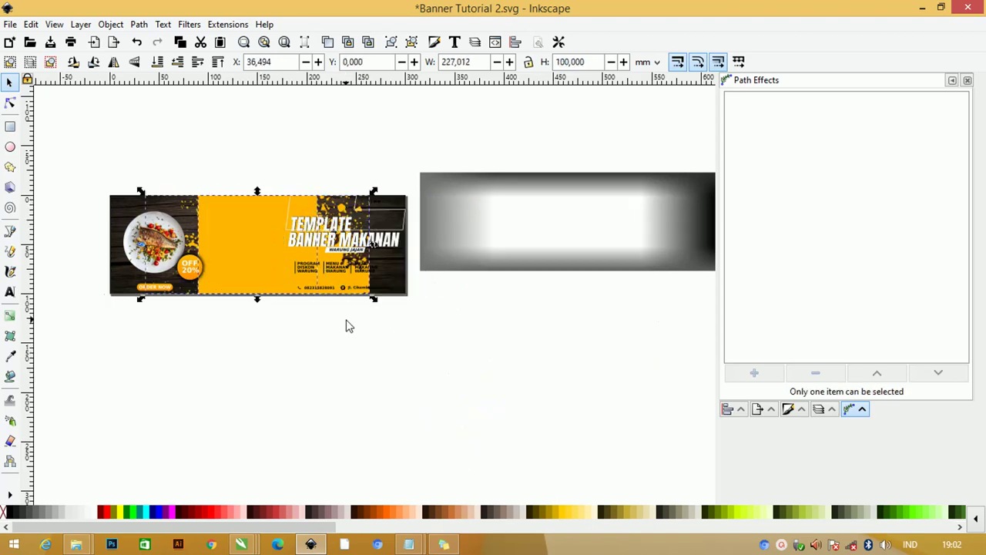
pyautogui.hotkey('ctrl', 'z')
pyautogui.click(394, 337)
pyautogui.click(539, 253)
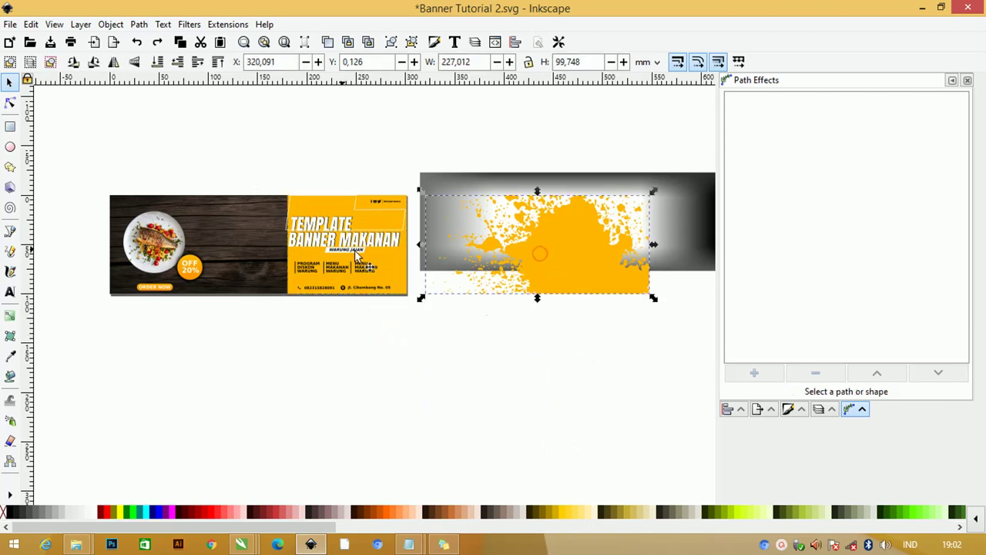
pyautogui.moveTo(536, 252); pyautogui.dragTo(277, 259)
pyautogui.click(356, 318)
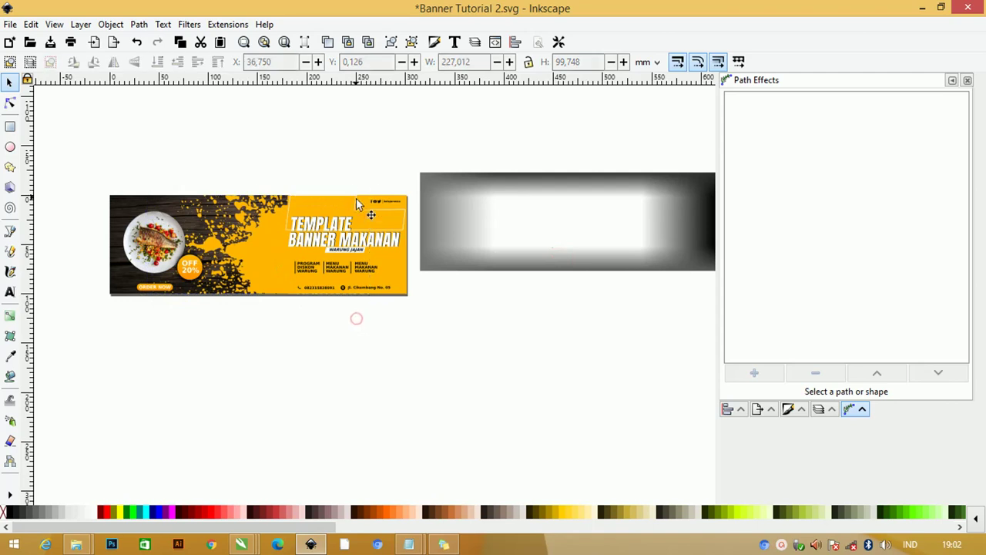
pyautogui.scroll(1, 357, 200)
# Move the title text group lower on the banner and zoom in on the BANNER MAKANAN title.
pyautogui.click(380, 216)
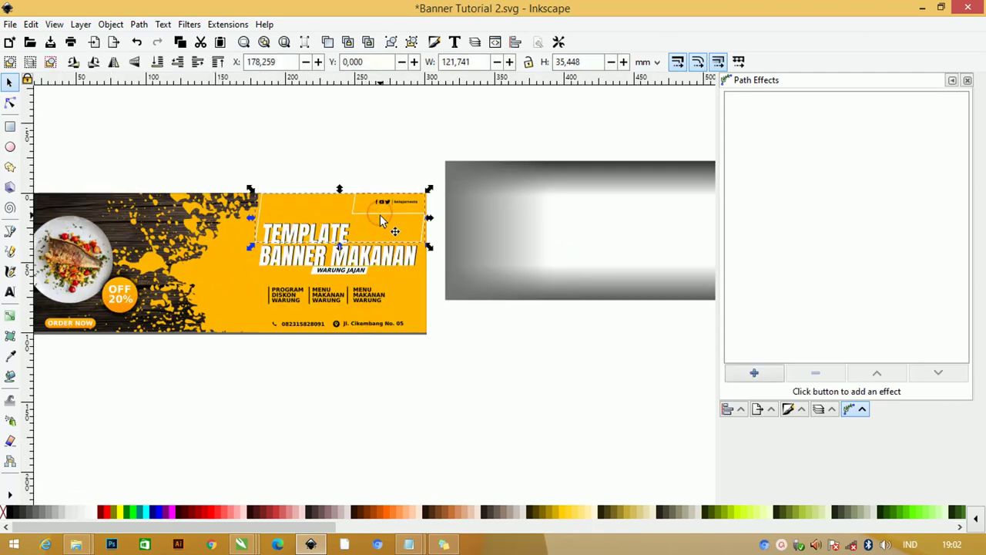
pyautogui.moveTo(380, 216); pyautogui.dragTo(377, 250)
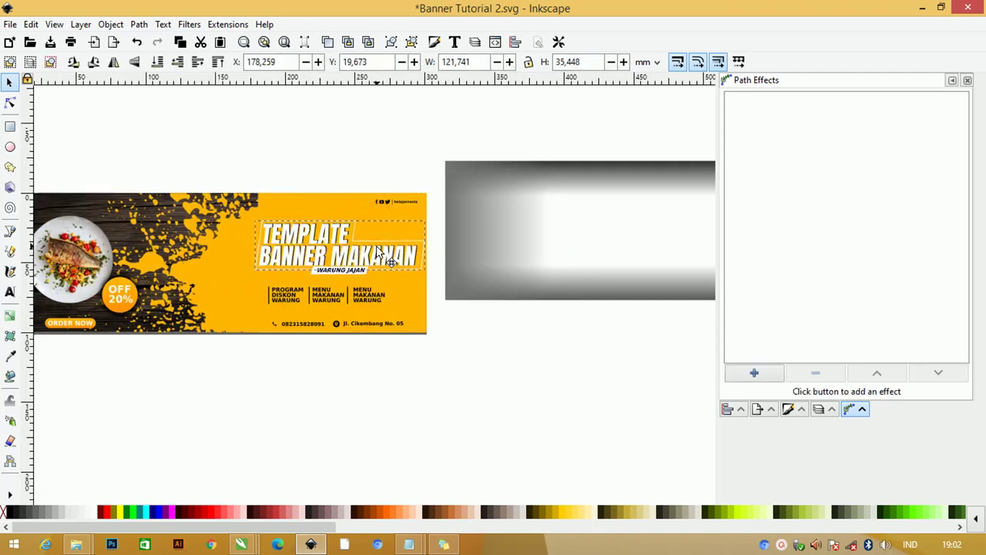
pyautogui.press('z')
pyautogui.moveTo(290, 247); pyautogui.dragTo(422, 299)
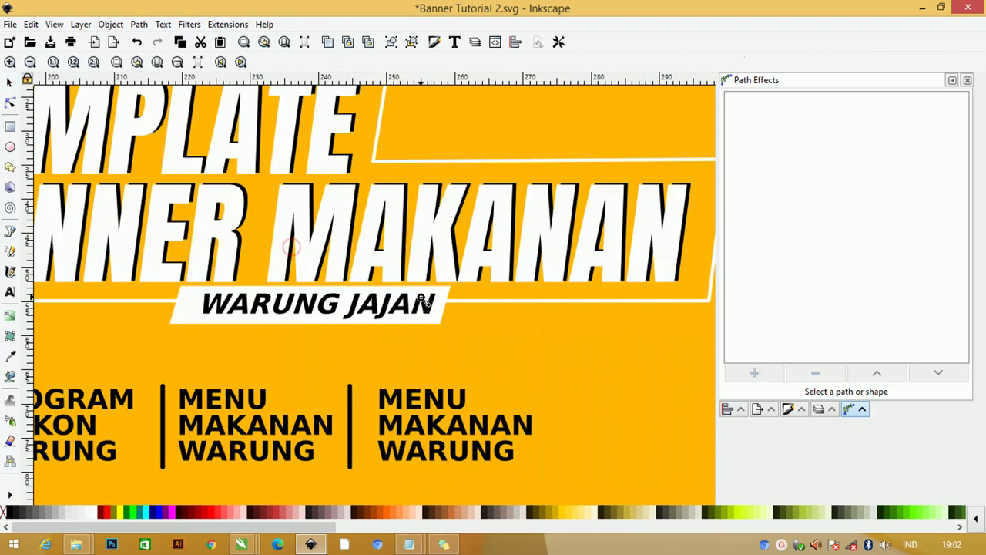
# Convert the WARUNG JAJAN label shape into a path with Object to Path.
pyautogui.click(10, 102)
pyautogui.click(451, 303)
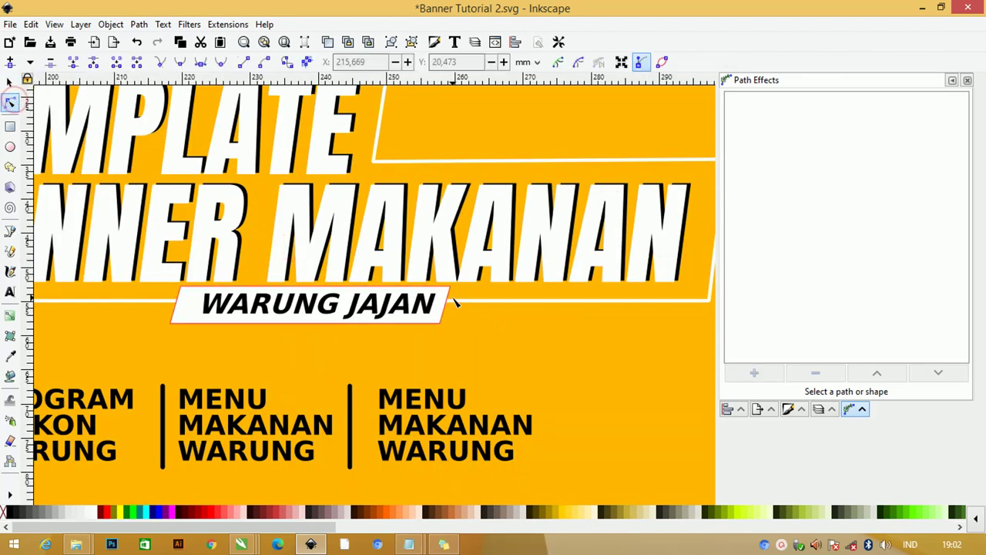
pyautogui.click(450, 298)
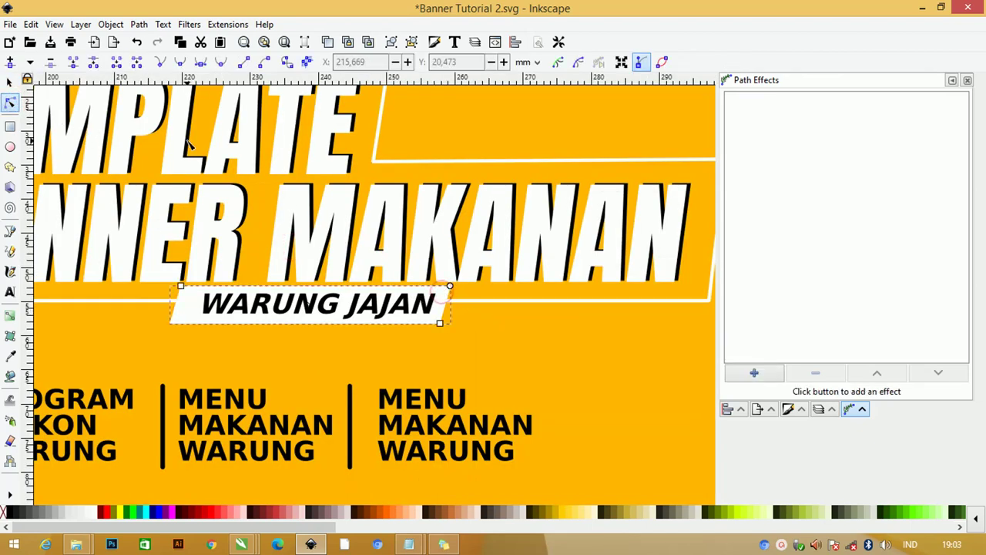
pyautogui.click(138, 23)
pyautogui.click(144, 41)
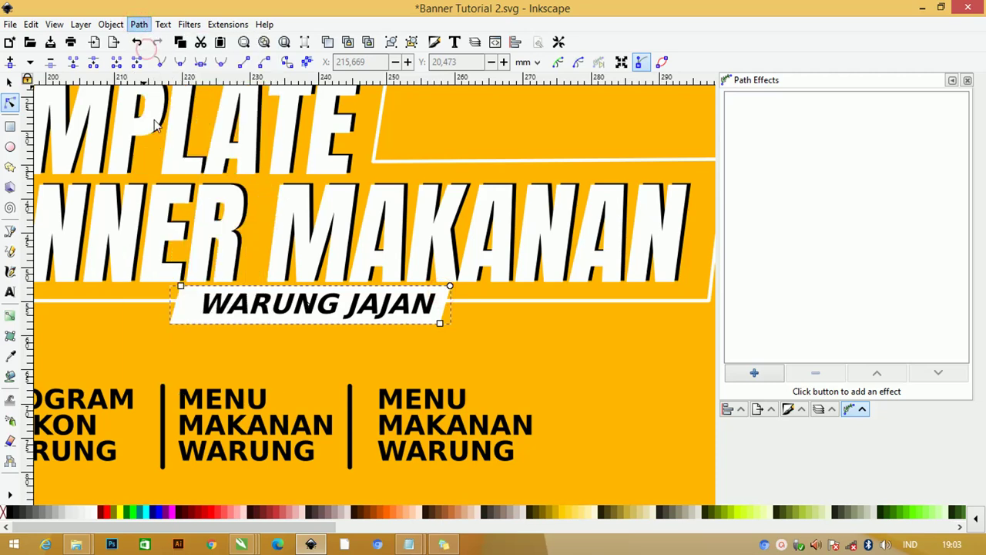
pyautogui.scroll(-2, 154, 126)
pyautogui.scroll(-2, 154, 125)
pyautogui.click(387, 145)
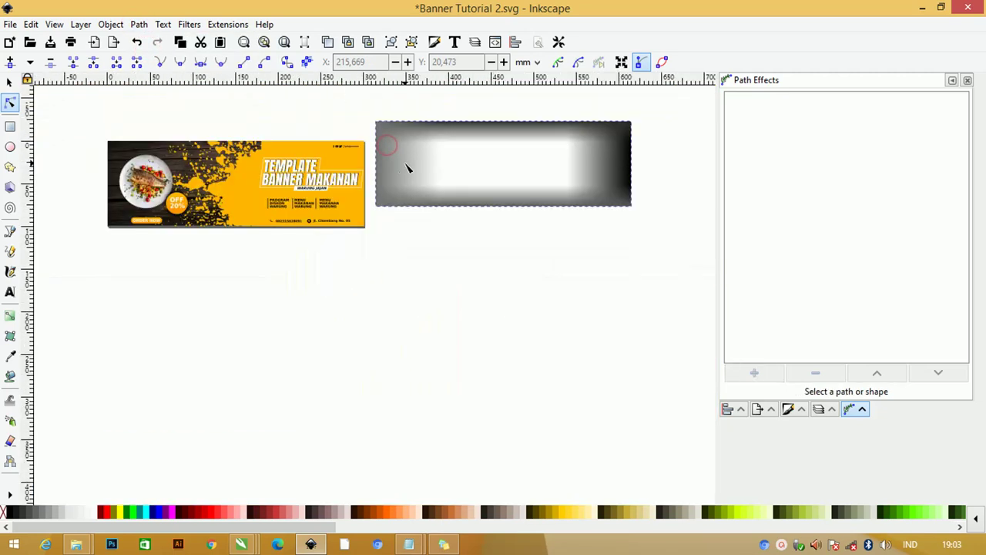
# Lay the gradient rectangle over the banner, lined up with its top-left corner.
pyautogui.click(10, 82)
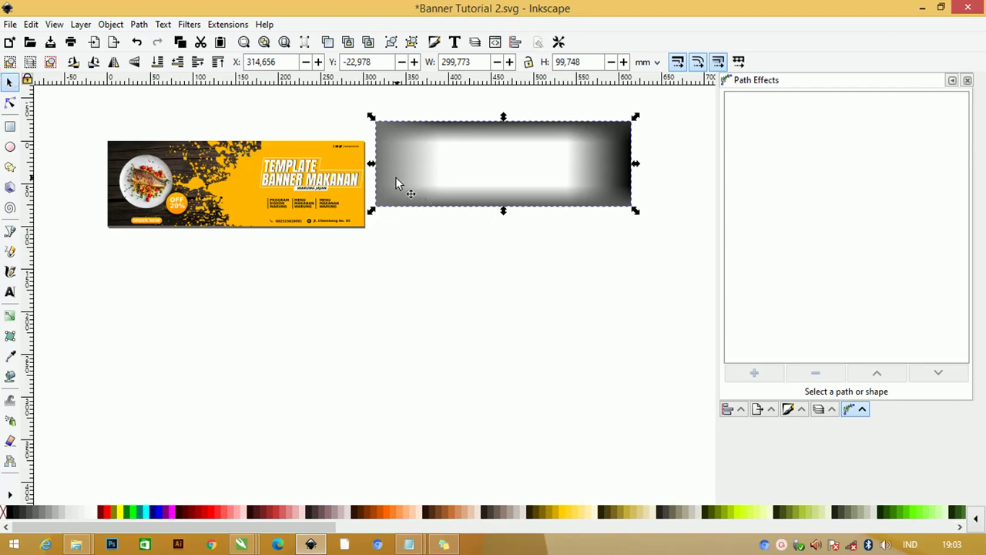
pyautogui.moveTo(396, 176)
pyautogui.mouseDown()
pyautogui.moveTo(188, 215)
pyautogui.moveTo(122, 204)
pyautogui.mouseUp()
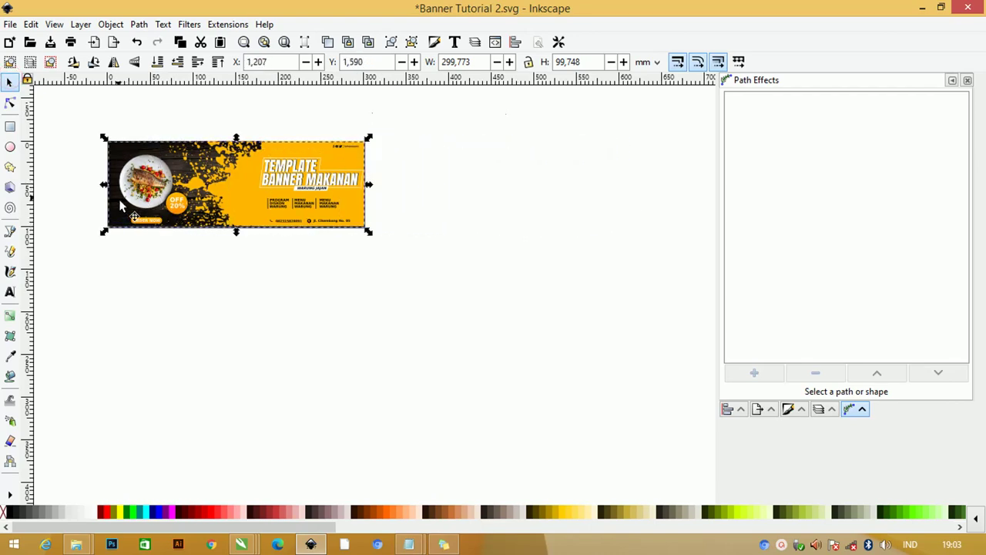
pyautogui.scroll(2, 123, 205)
pyautogui.scroll(1, 111, 170)
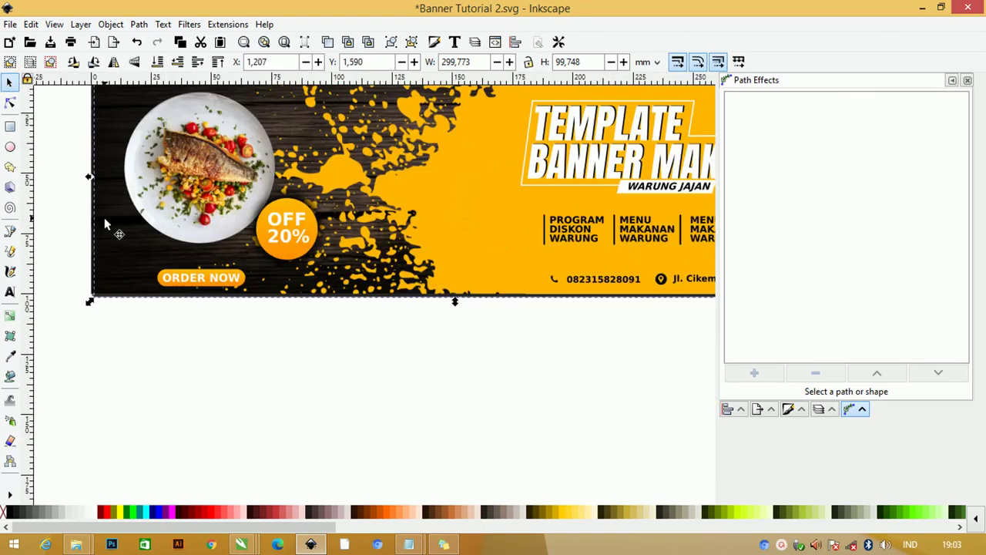
pyautogui.moveTo(101, 217); pyautogui.dragTo(99, 218)
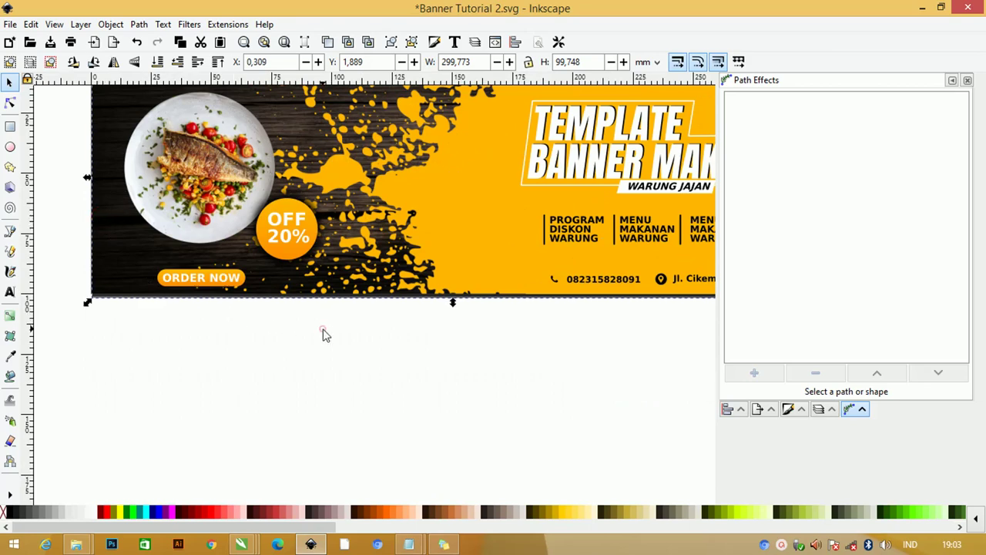
pyautogui.scroll(2, 324, 333)
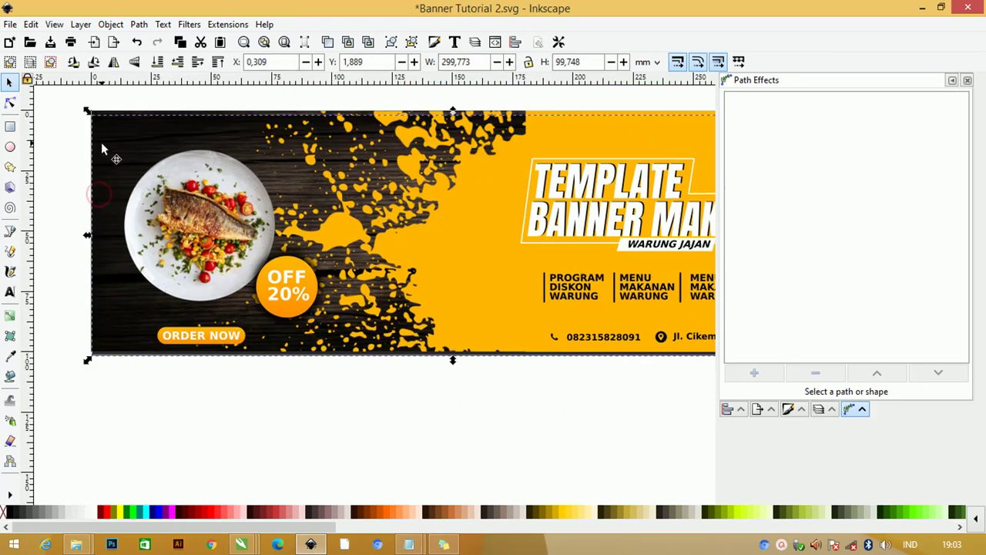
pyautogui.hotkey('ctrl', 'a')
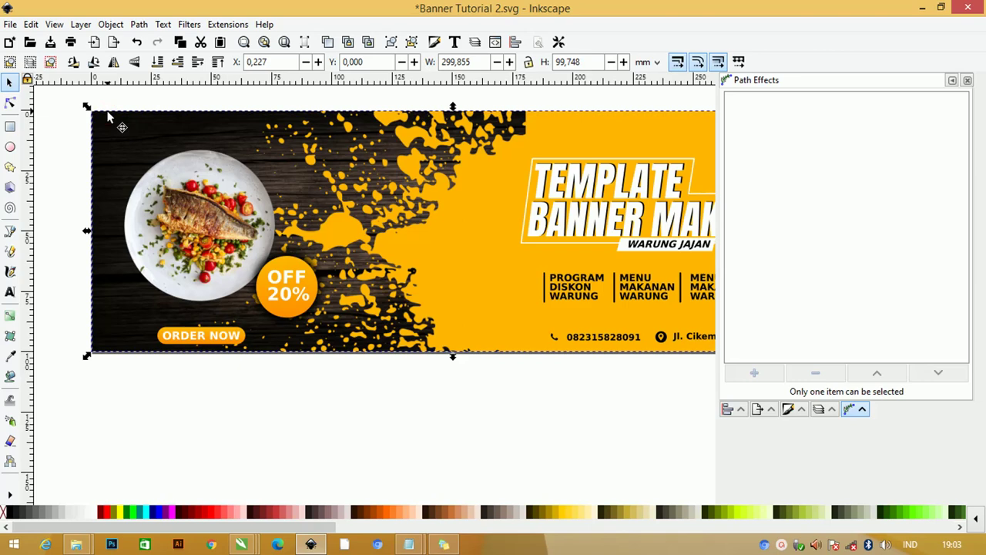
pyautogui.click(356, 445)
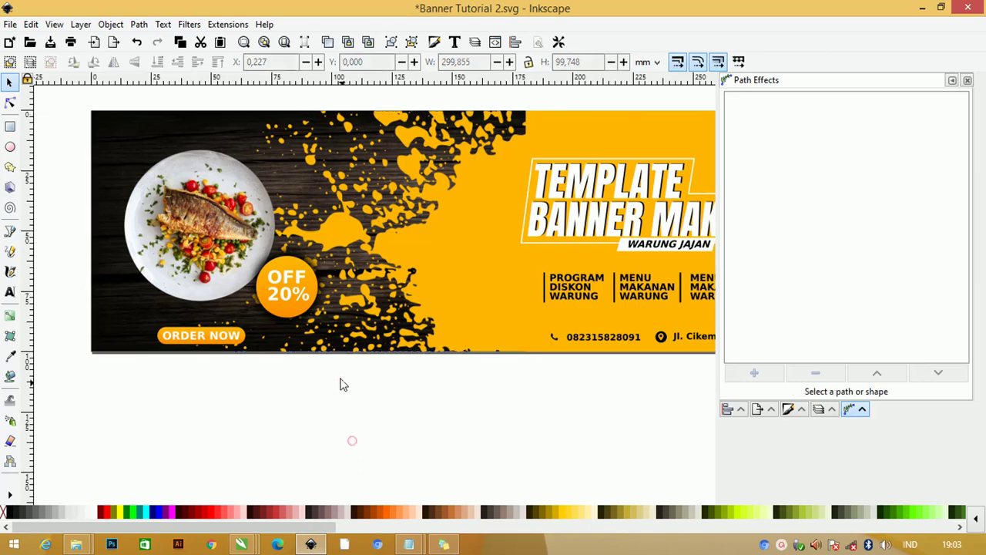
# Pull the OFF 20% badge's blurred shadow below the banner and make a bitmap copy of it.
pyautogui.click(252, 268)
pyautogui.moveTo(260, 271); pyautogui.dragTo(167, 429)
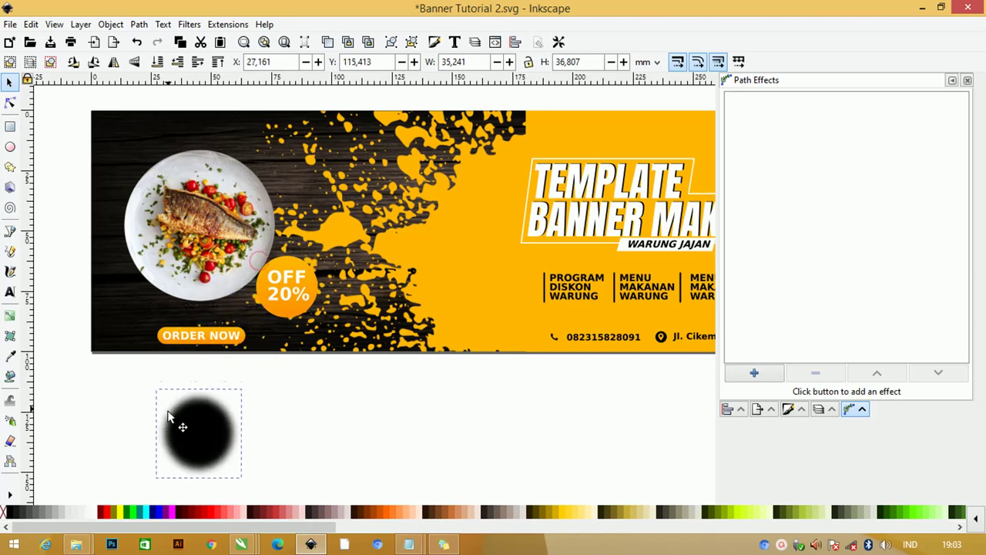
pyautogui.scroll(3, 149, 486)
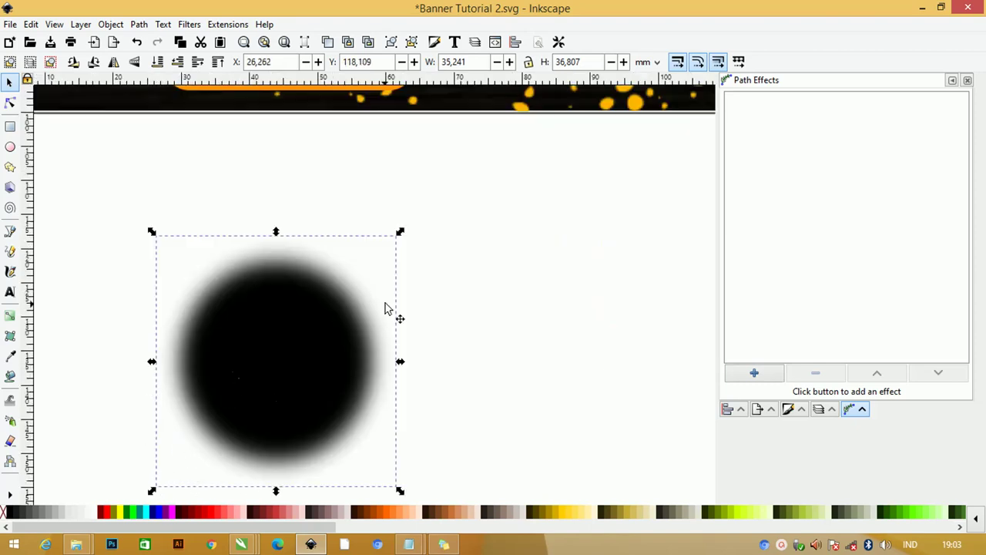
pyautogui.click(31, 24)
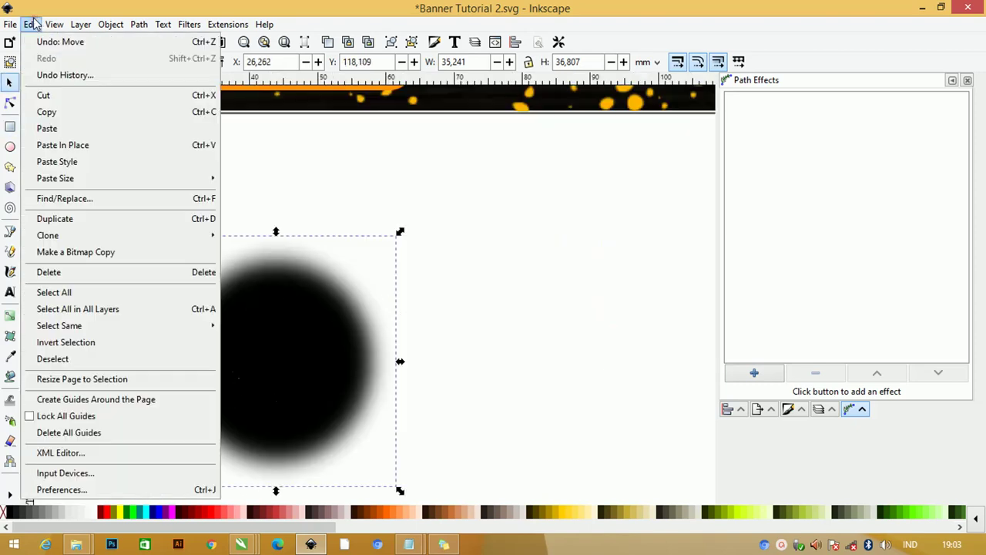
pyautogui.click(104, 251)
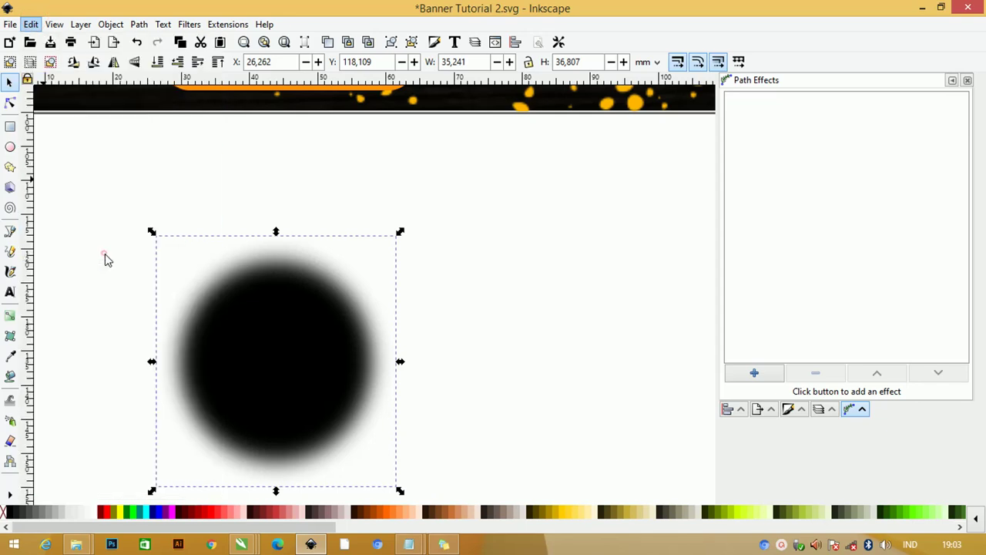
# Delete the original blurred circle, keeping the bitmap copy.
pyautogui.click(511, 305)
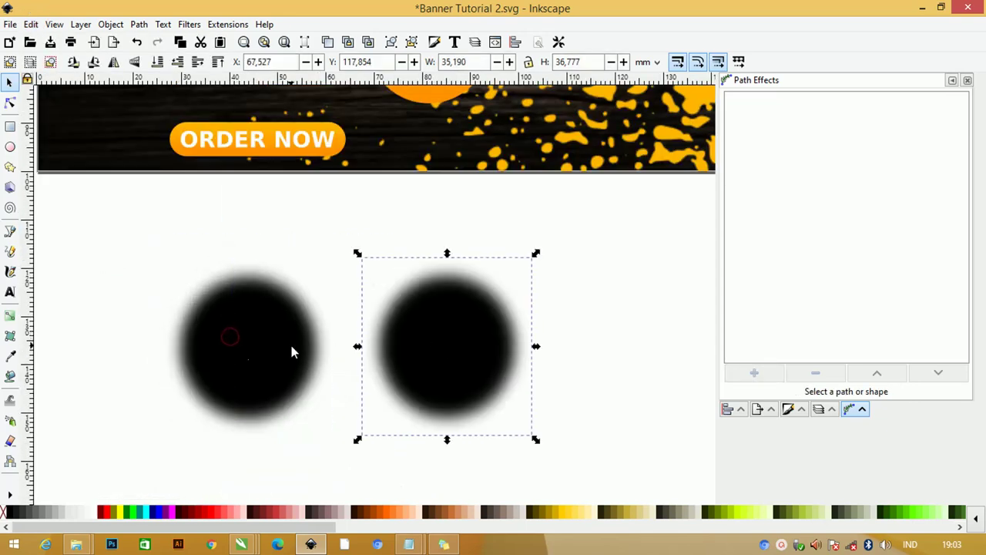
pyautogui.click(275, 337)
pyautogui.press('Delete')
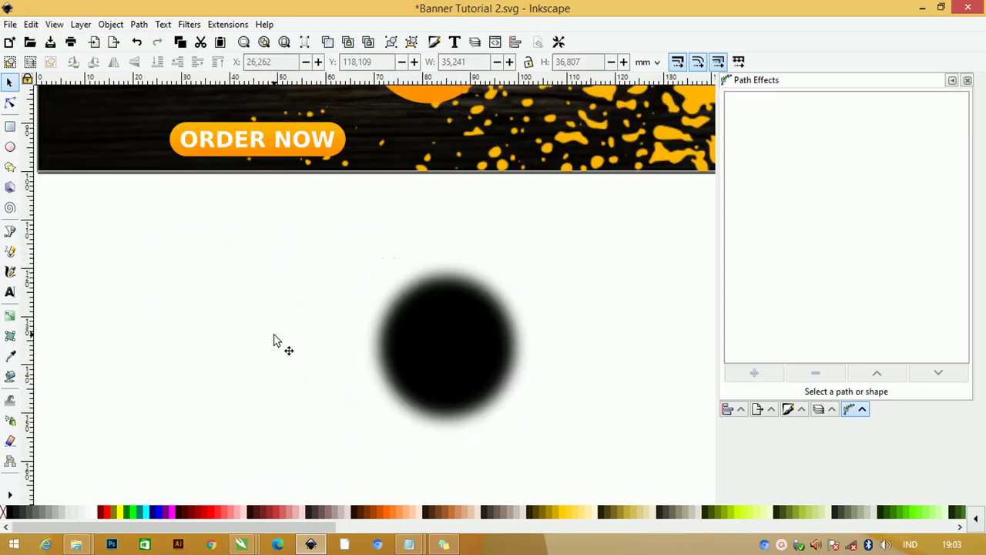
pyautogui.scroll(1, 406, 413)
pyautogui.click(442, 411)
pyautogui.scroll(5, 452, 393)
pyautogui.keyDown('shift'); pyautogui.click(449, 258); pyautogui.keyUp('shift')
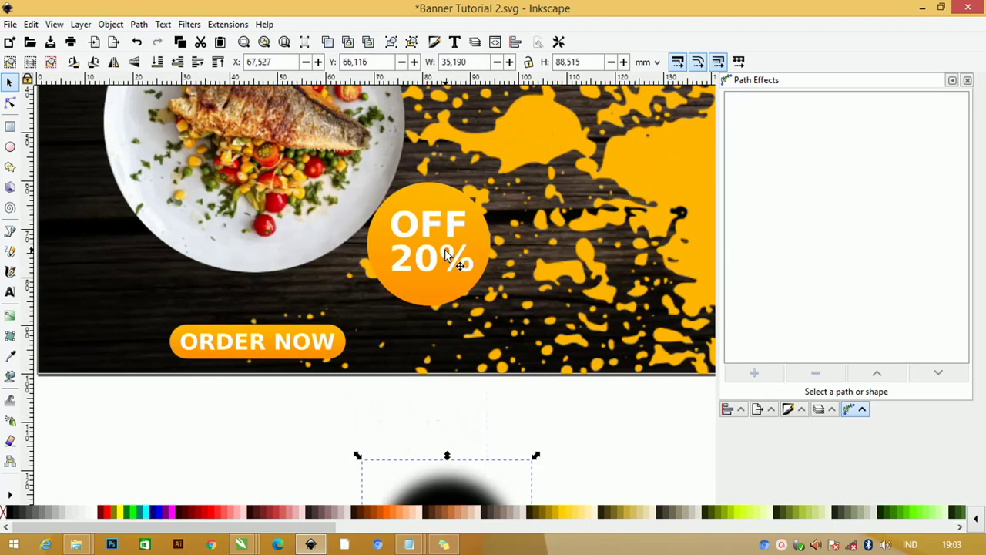
pyautogui.click(436, 444)
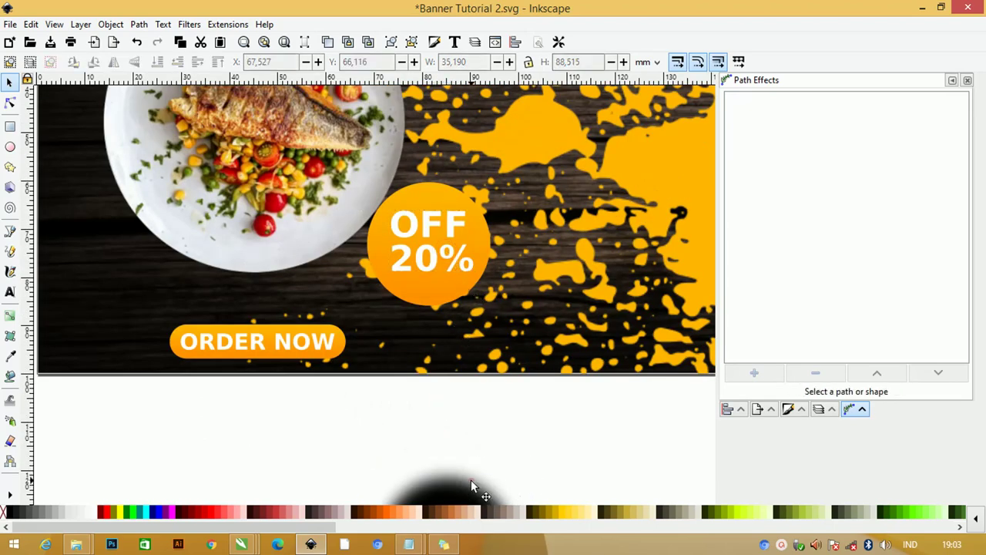
# Move the orange circle back behind the OFF 20% text beside the plate.
pyautogui.click(470, 479)
pyautogui.keyDown('shift'); pyautogui.click(447, 226); pyautogui.keyUp('shift')
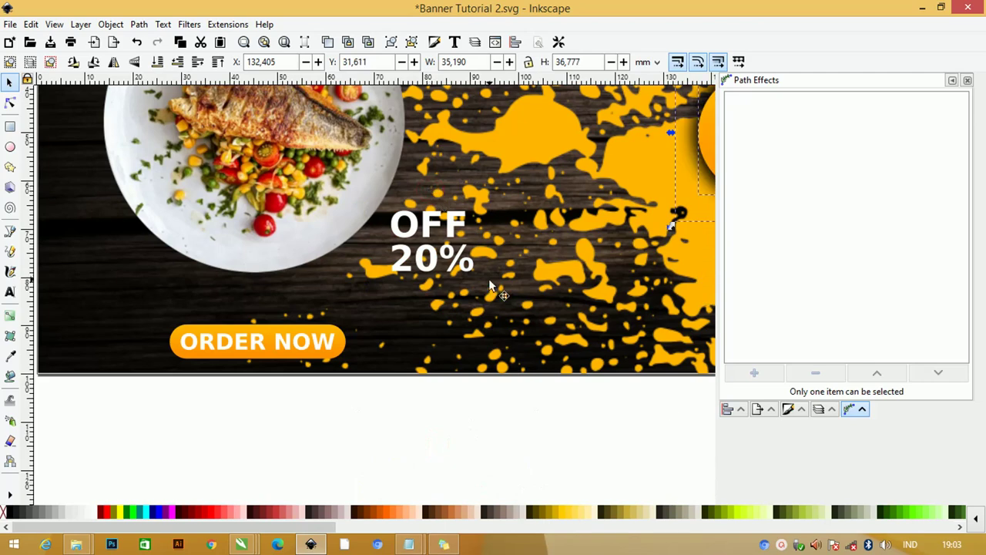
pyautogui.keyDown('ctrl'); pyautogui.scroll(-2, 488, 278); pyautogui.keyUp('ctrl')
pyautogui.moveTo(625, 219)
pyautogui.mouseDown()
pyautogui.moveTo(486, 250)
pyautogui.moveTo(457, 279)
pyautogui.mouseUp()
pyautogui.click(465, 352)
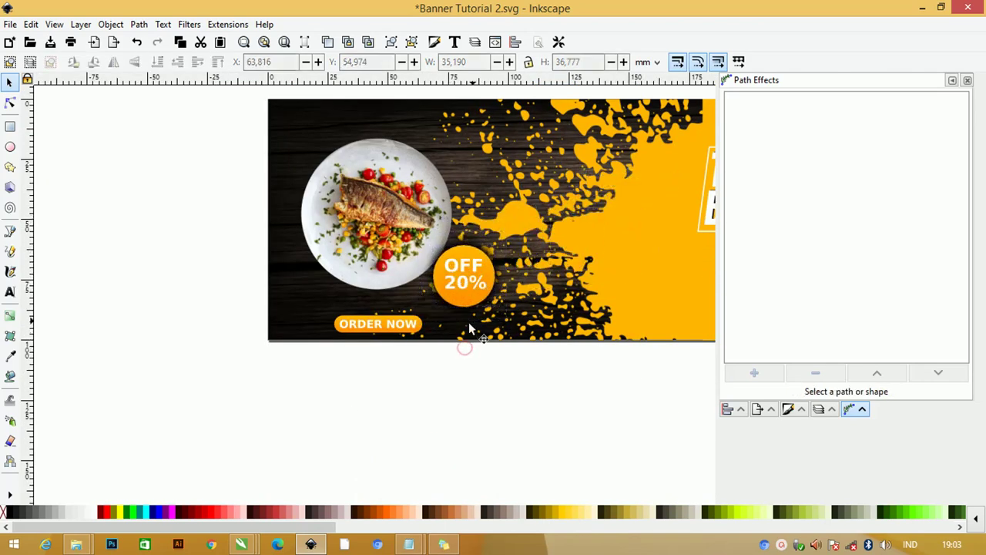
pyautogui.keyDown('ctrl'); pyautogui.scroll(-2, 474, 316); pyautogui.keyUp('ctrl')
# Zoom to the whole banner, check the title, and save Banner Tutorial 2.svg.
pyautogui.press('z')
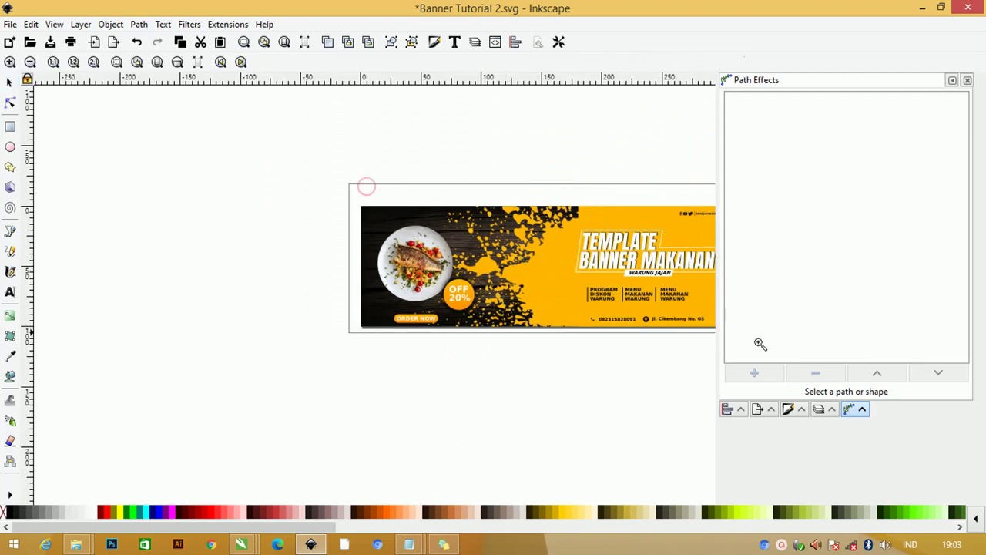
pyautogui.moveTo(55, 185); pyautogui.dragTo(575, 337)
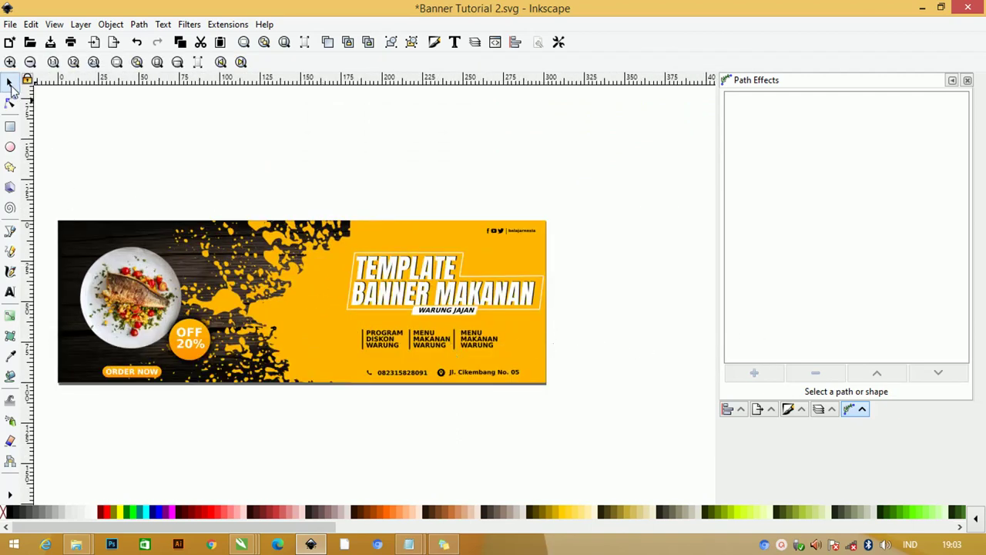
pyautogui.click(9, 82)
pyautogui.click(365, 272)
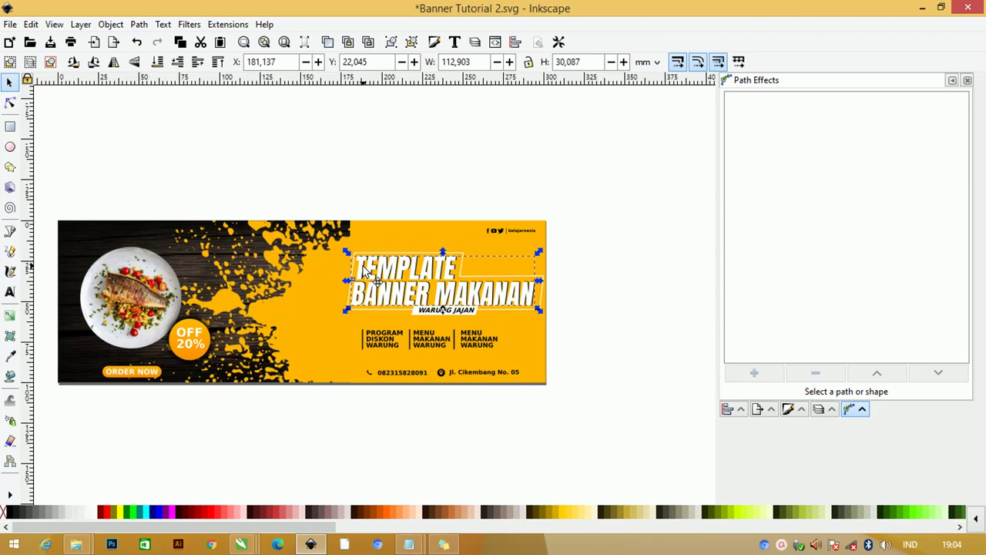
pyautogui.click(184, 192)
pyautogui.click(10, 24)
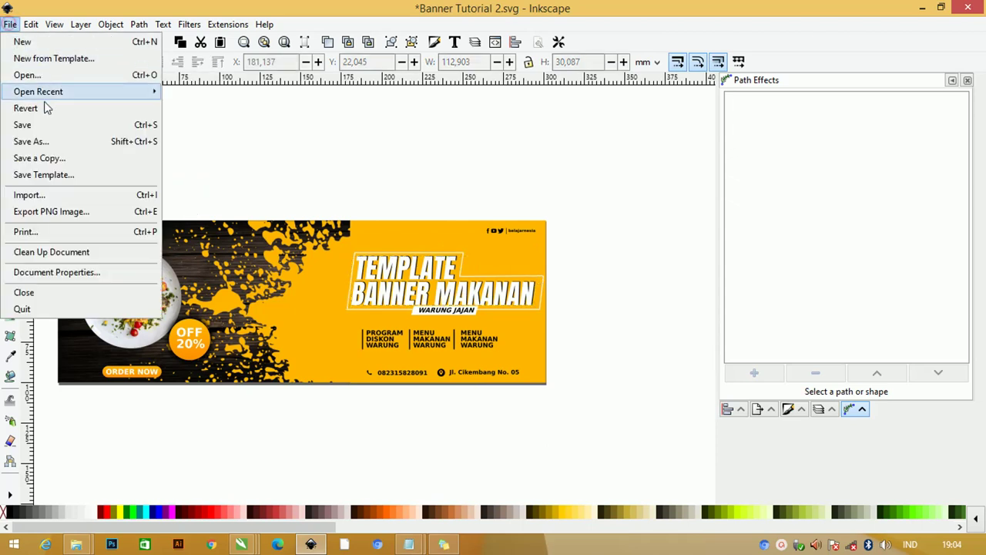
pyautogui.click(42, 124)
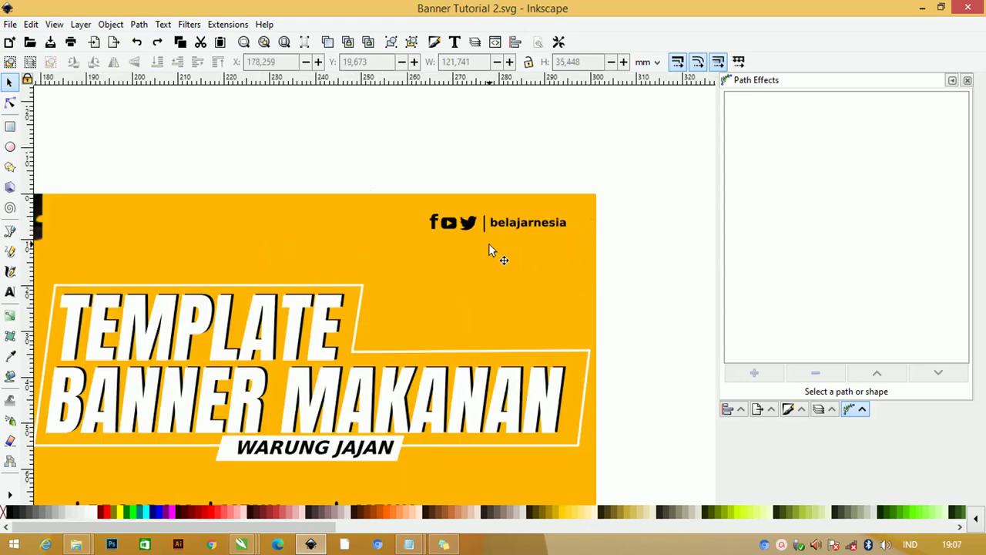
pyautogui.click(243, 544)
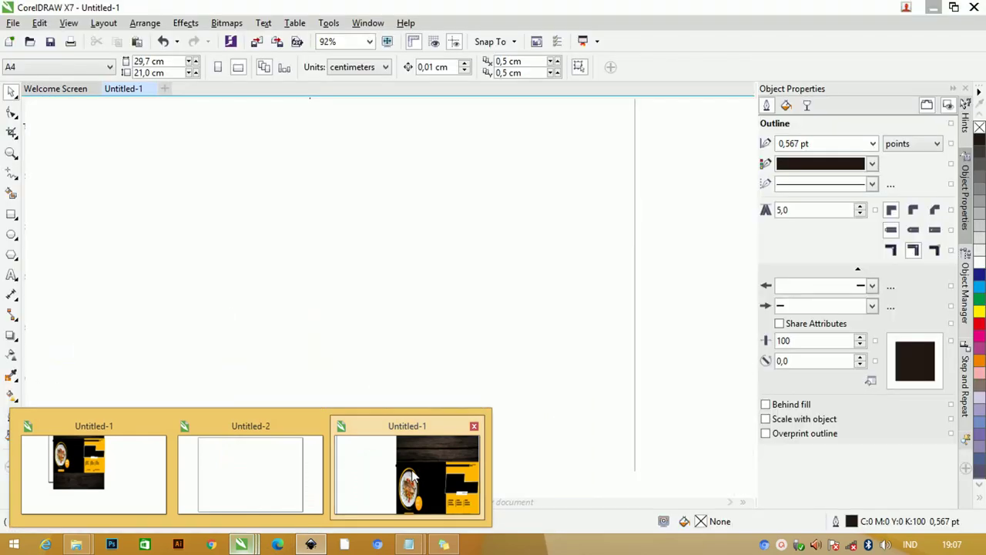
# In CorelDRAW's Untitled-1, zoom in on the existing dark banner image and open the Import dialog.
pyautogui.click(413, 478)
pyautogui.scroll(-3, 368, 371)
pyautogui.scroll(-1, 368, 371)
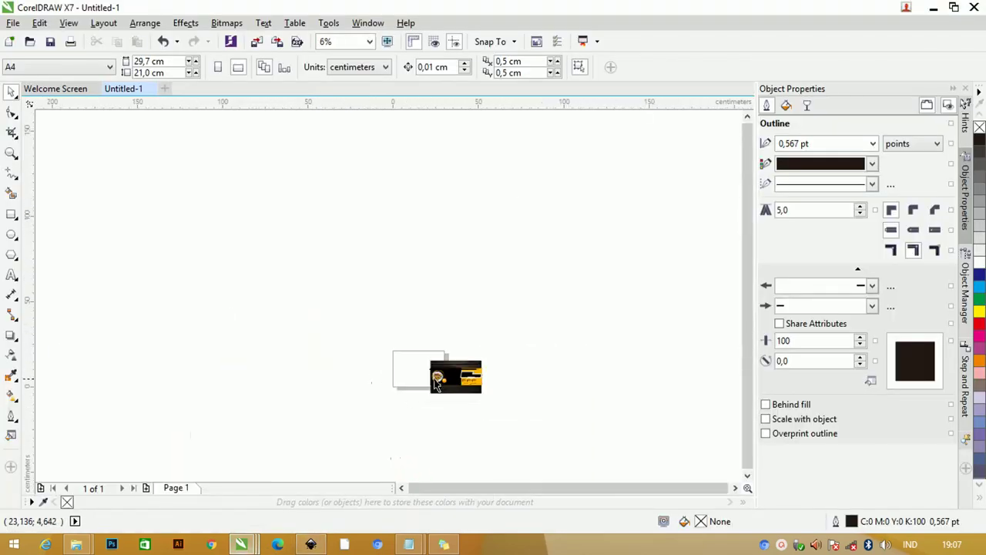
pyautogui.press('z')
pyautogui.moveTo(407, 346); pyautogui.dragTo(528, 413)
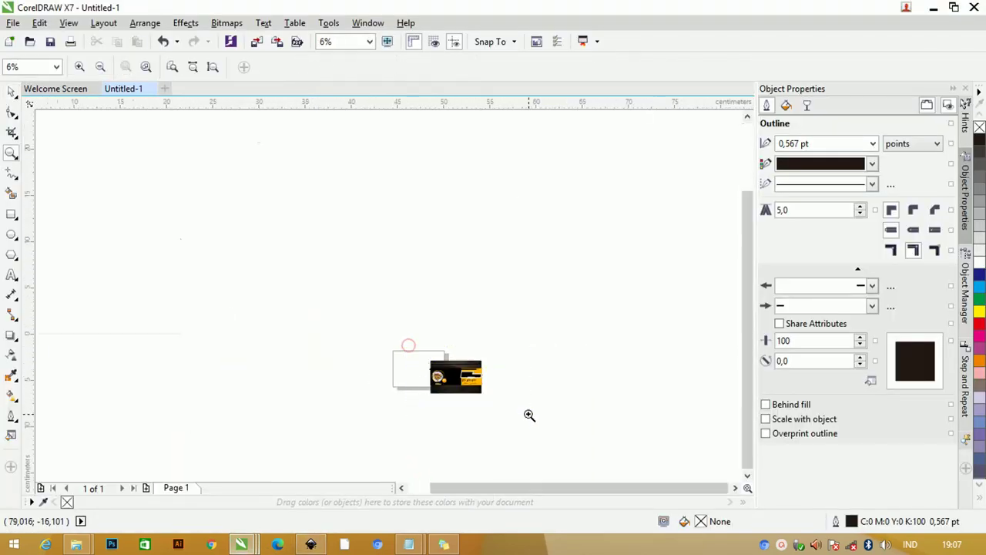
pyautogui.moveTo(177, 179)
pyautogui.mouseDown()
pyautogui.moveTo(456, 287)
pyautogui.moveTo(585, 352)
pyautogui.mouseUp()
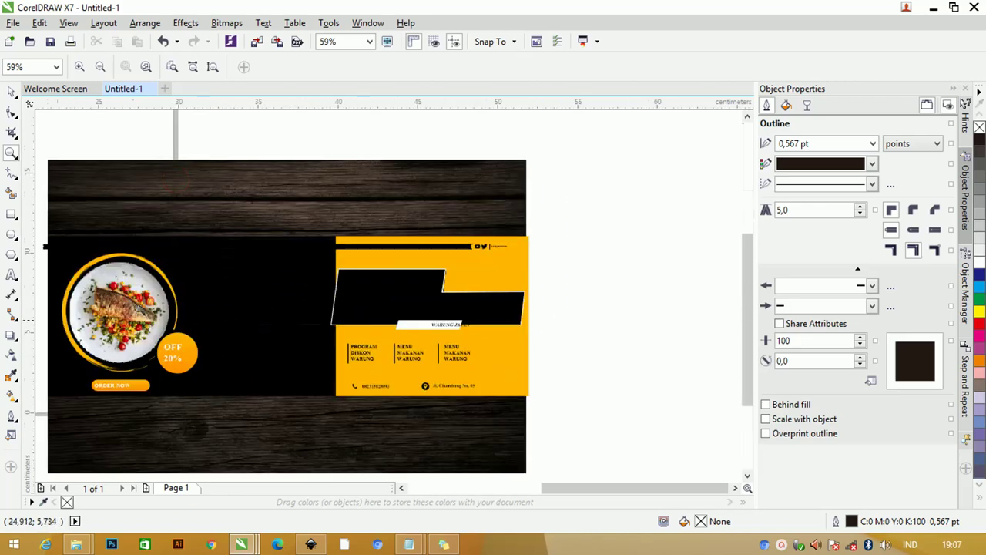
pyautogui.click(11, 93)
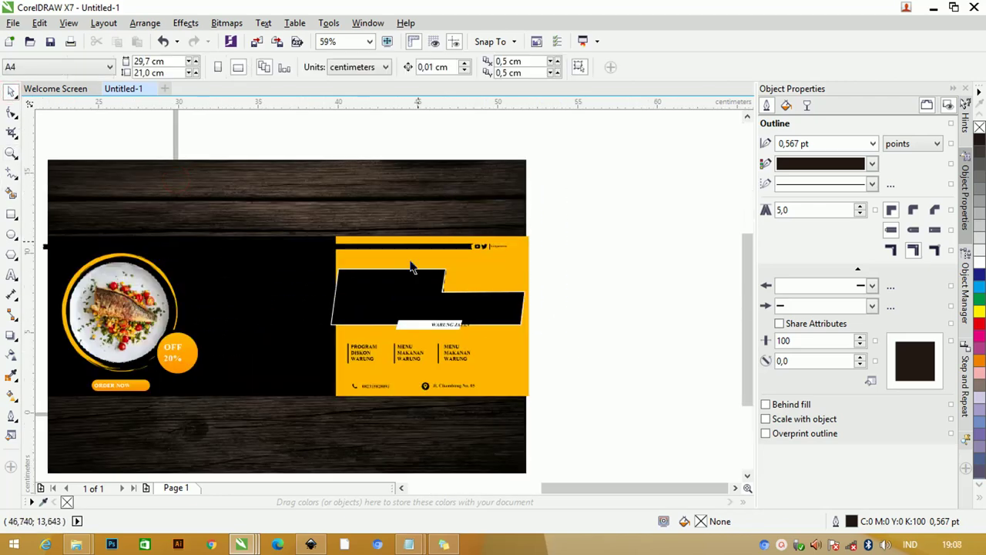
pyautogui.scroll(-3, 148, 283)
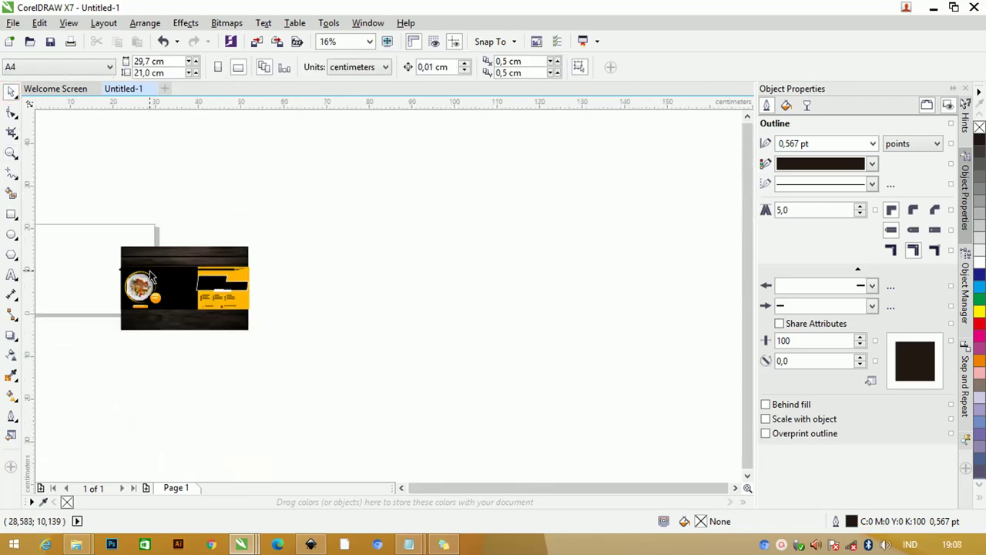
pyautogui.click(13, 23)
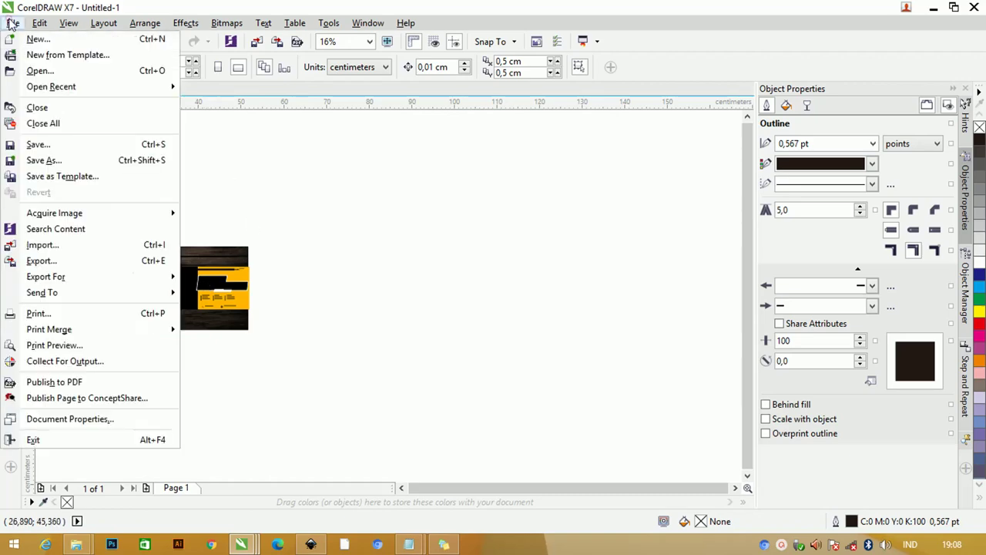
pyautogui.click(93, 253)
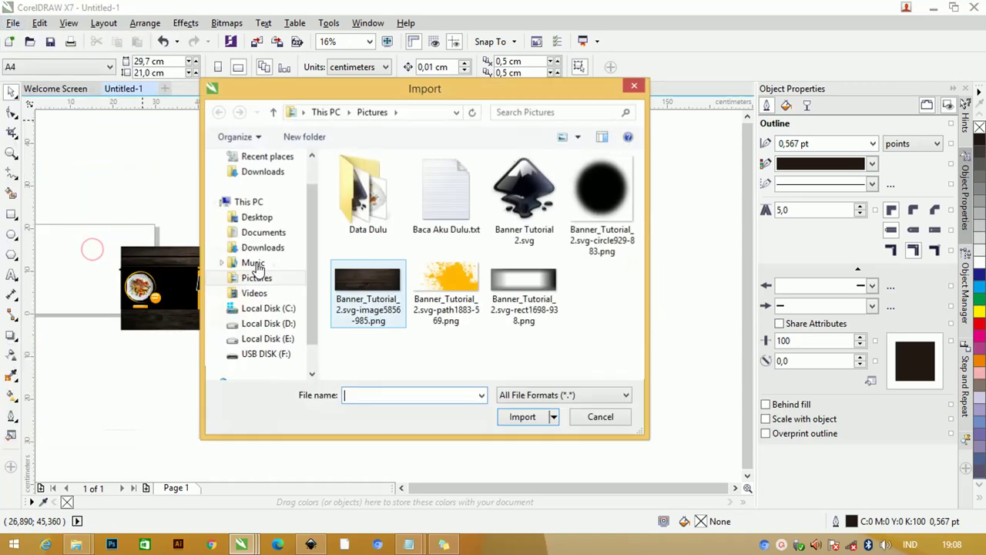
# Import Banner Tutorial 2.svg, place it on the page, and zoom in around both designs.
pyautogui.click(526, 201)
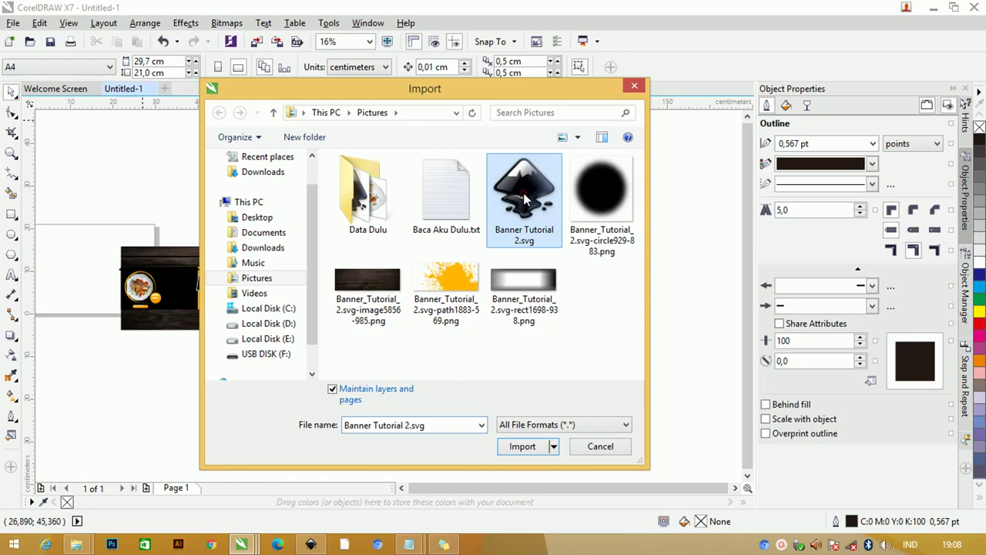
pyautogui.click(524, 445)
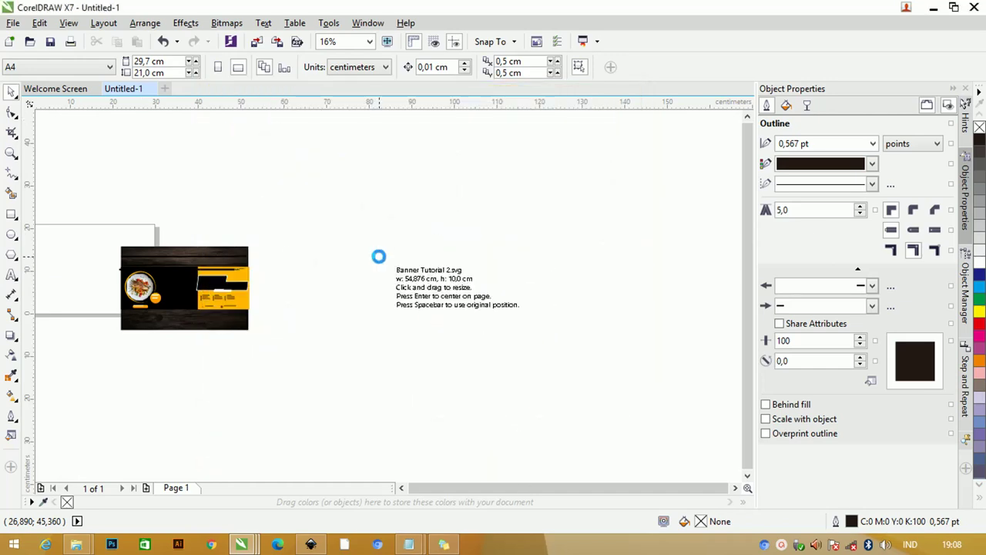
pyautogui.click(369, 259)
pyautogui.press('z')
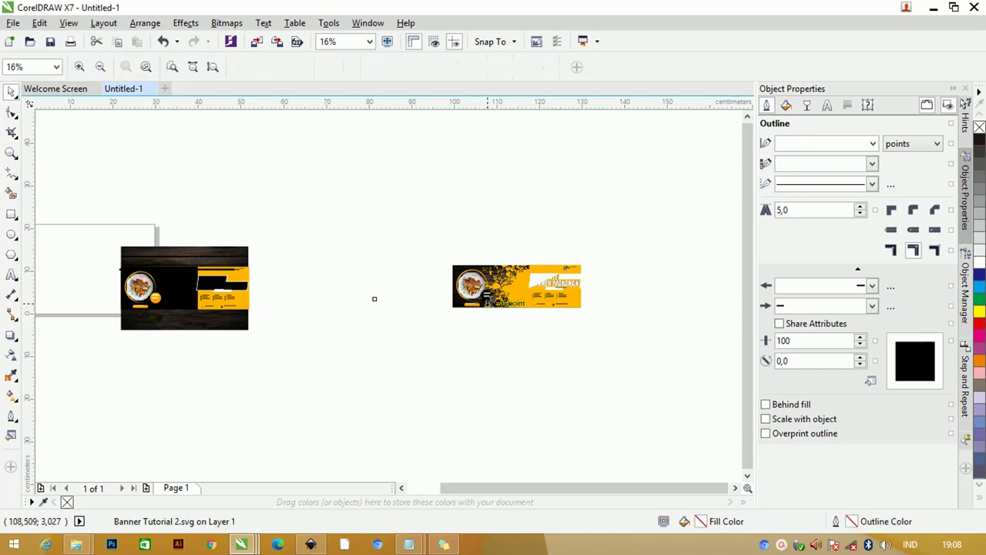
pyautogui.moveTo(96, 234)
pyautogui.mouseDown()
pyautogui.moveTo(453, 338)
pyautogui.moveTo(618, 367)
pyautogui.mouseUp()
pyautogui.moveTo(51, 193); pyautogui.dragTo(579, 386)
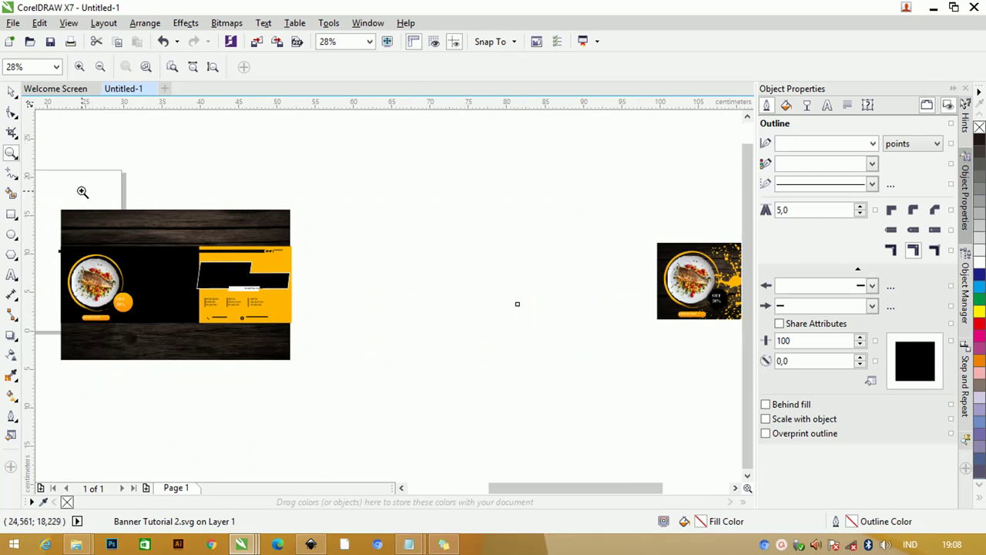
pyautogui.moveTo(81, 192)
pyautogui.mouseDown()
pyautogui.moveTo(502, 339)
pyautogui.moveTo(642, 400)
pyautogui.mouseUp()
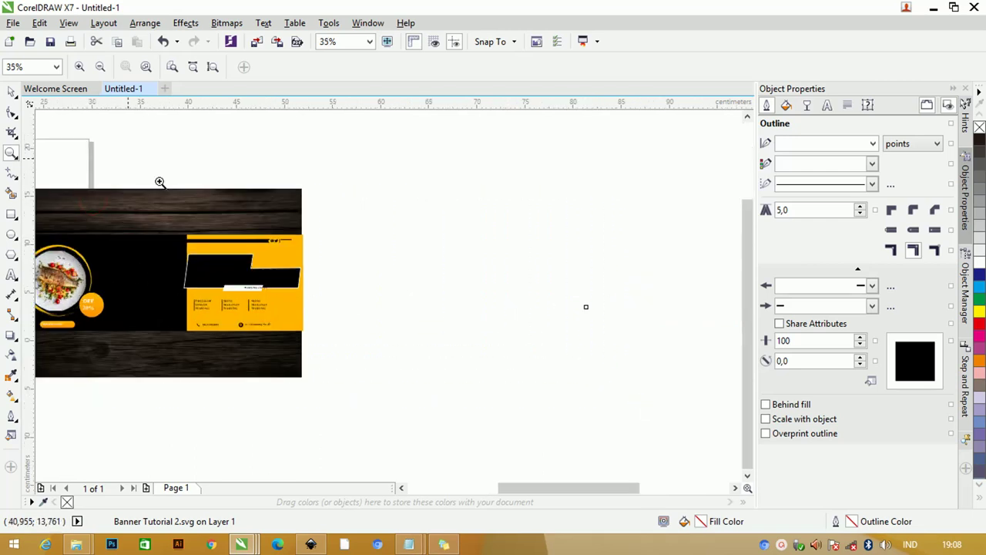
# Click and scroll around the drawing to inspect the imported banner.
pyautogui.click(11, 92)
pyautogui.click(489, 379)
pyautogui.moveTo(554, 489); pyautogui.dragTo(670, 493)
pyautogui.scroll(3, 394, 250)
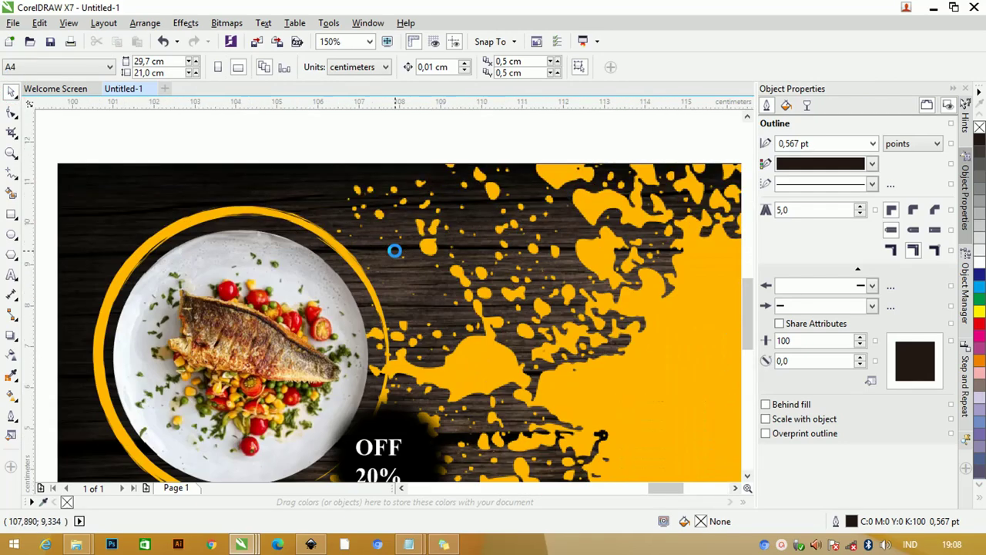
pyautogui.scroll(2, 394, 250)
pyautogui.scroll(-3, 394, 250)
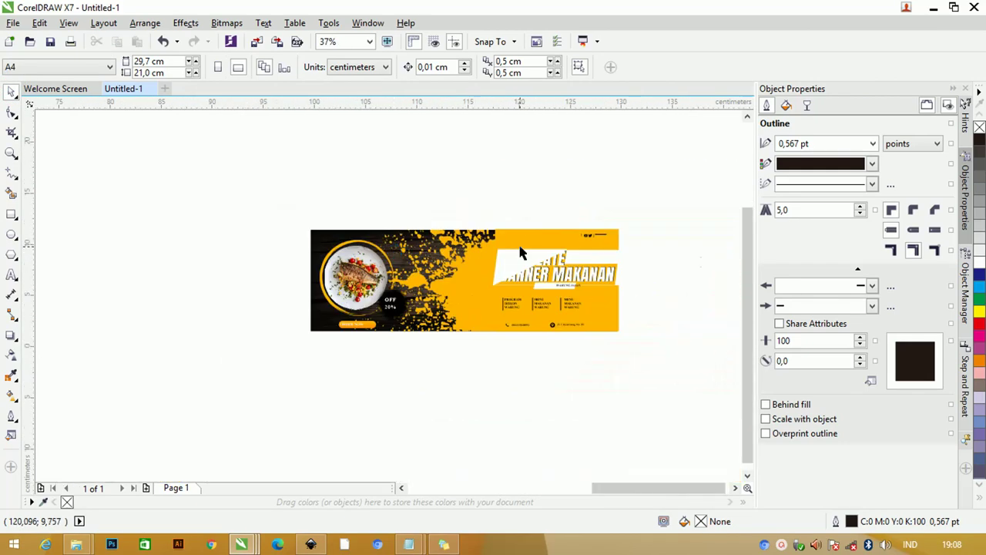
pyautogui.scroll(-1, 363, 281)
pyautogui.scroll(-1, 368, 285)
pyautogui.scroll(3, 196, 247)
pyautogui.scroll(-2, 214, 247)
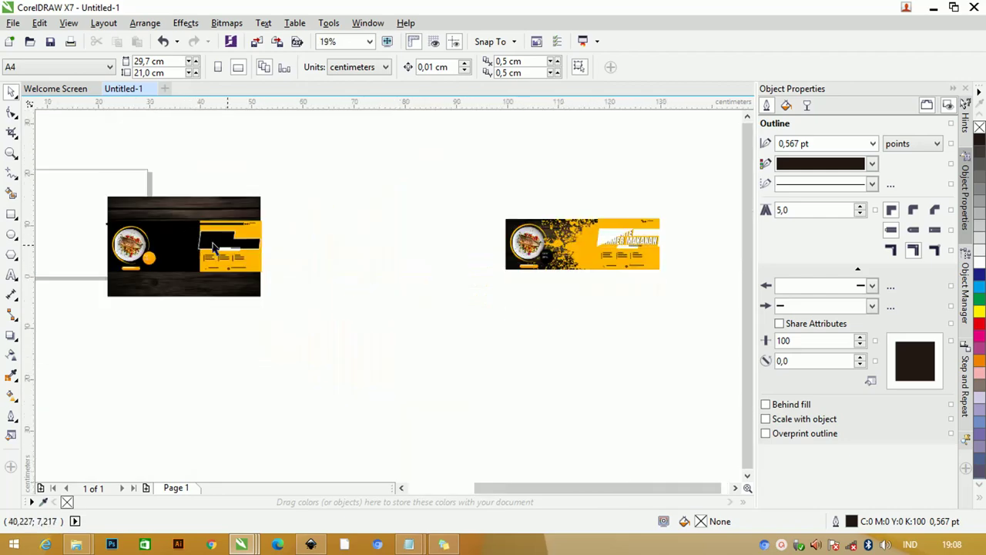
pyautogui.scroll(3, 607, 253)
pyautogui.scroll(-2, 688, 217)
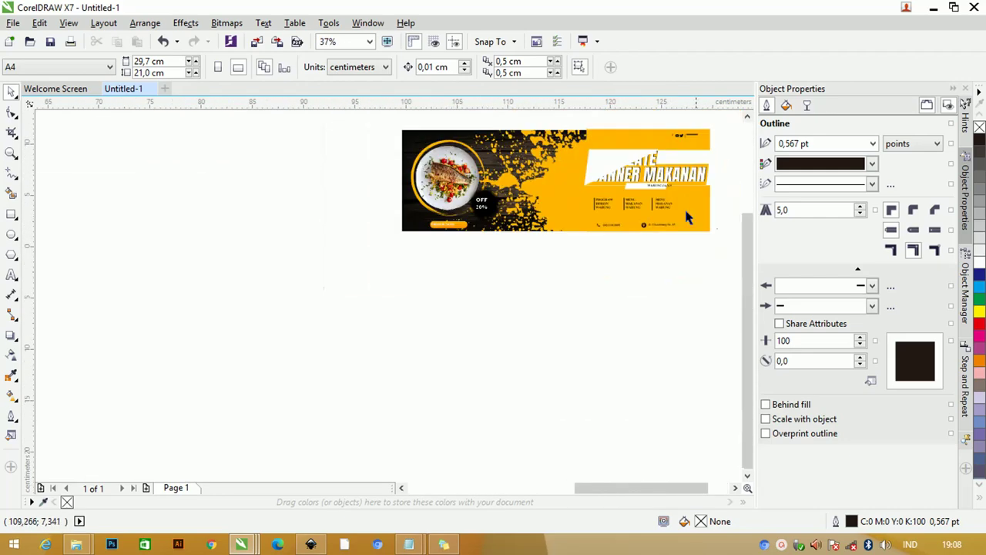
pyautogui.moveTo(746, 248); pyautogui.dragTo(747, 234)
# Zoom until the imported banner fills the view and select its group.
pyautogui.press('z')
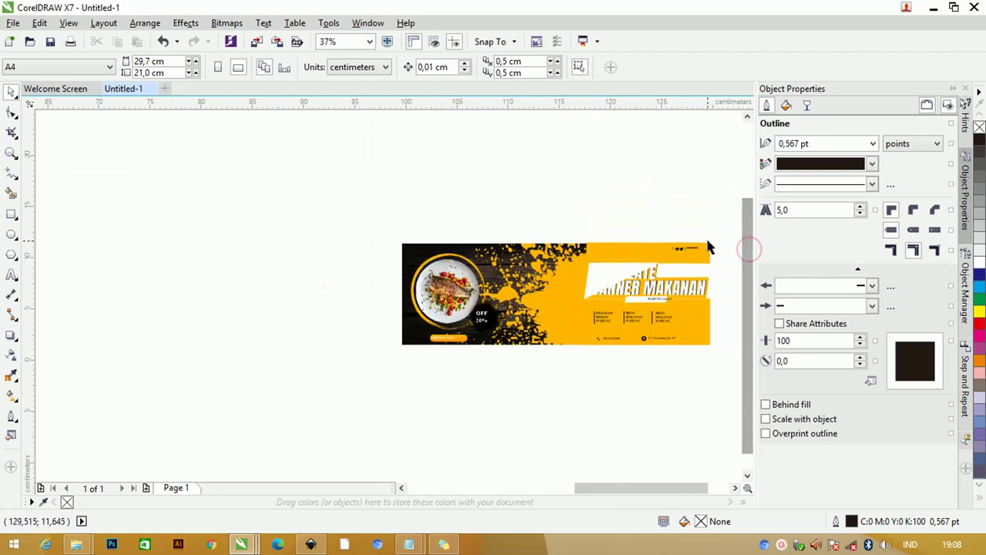
pyautogui.moveTo(327, 221); pyautogui.dragTo(725, 365)
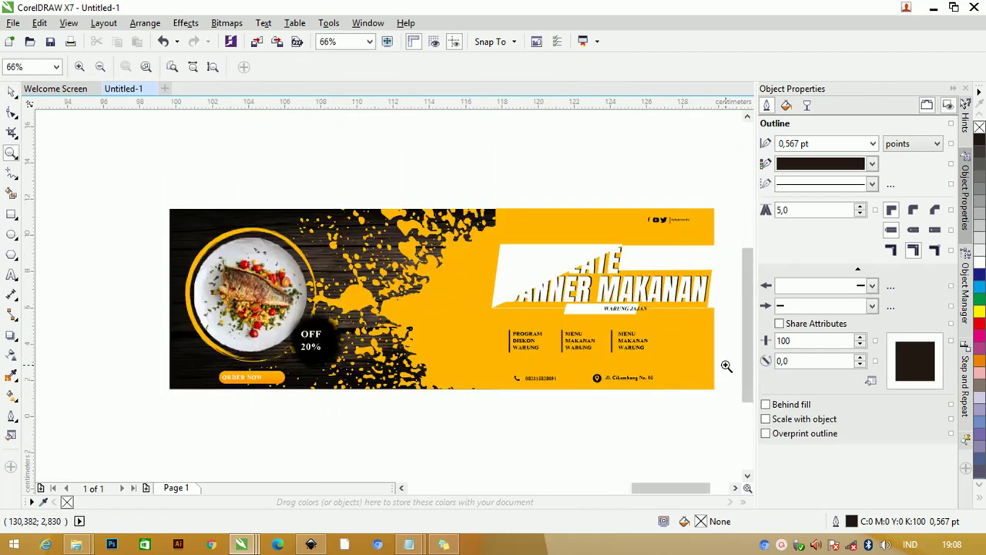
pyautogui.click(11, 91)
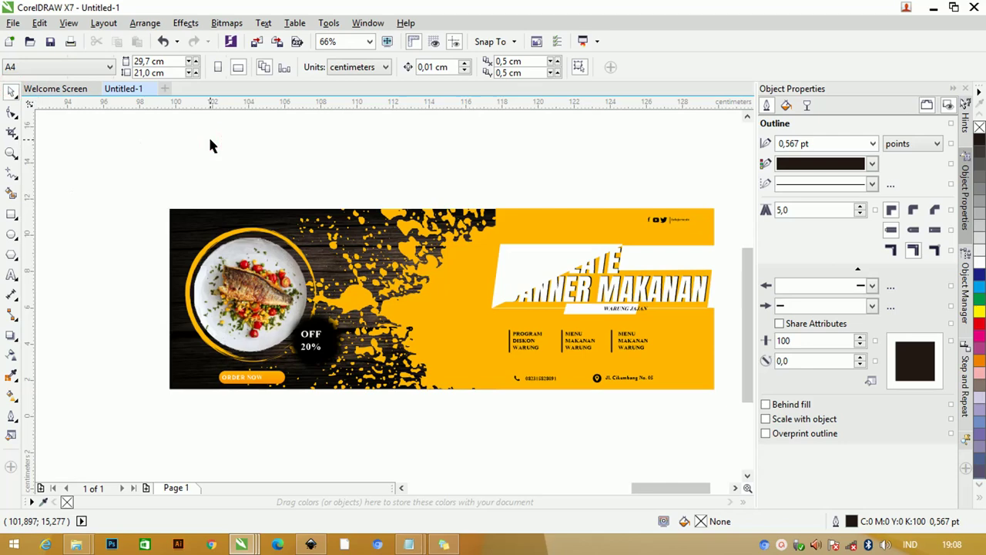
pyautogui.click(325, 356)
pyautogui.scroll(2, 324, 348)
pyautogui.scroll(-2, 330, 348)
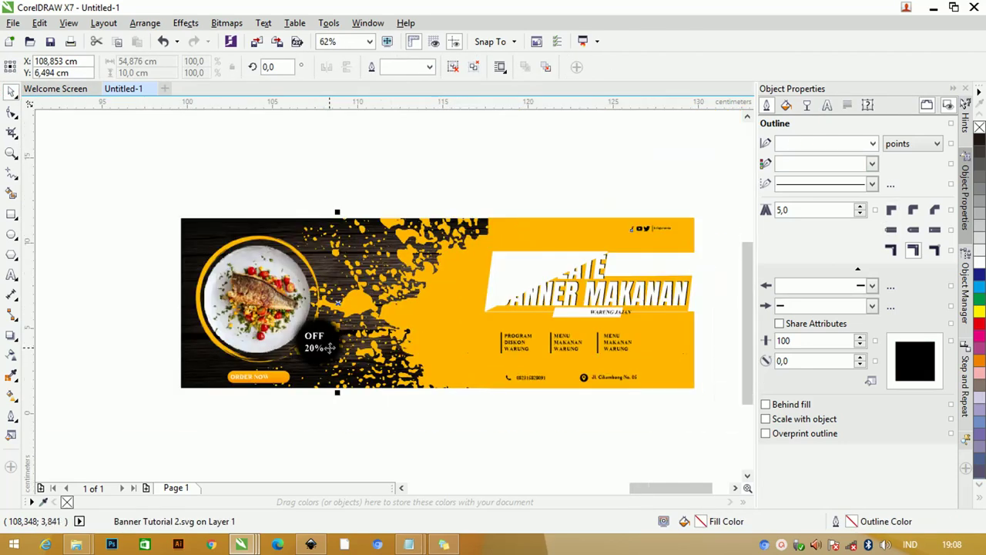
pyautogui.hotkey('alt', 'Tab')
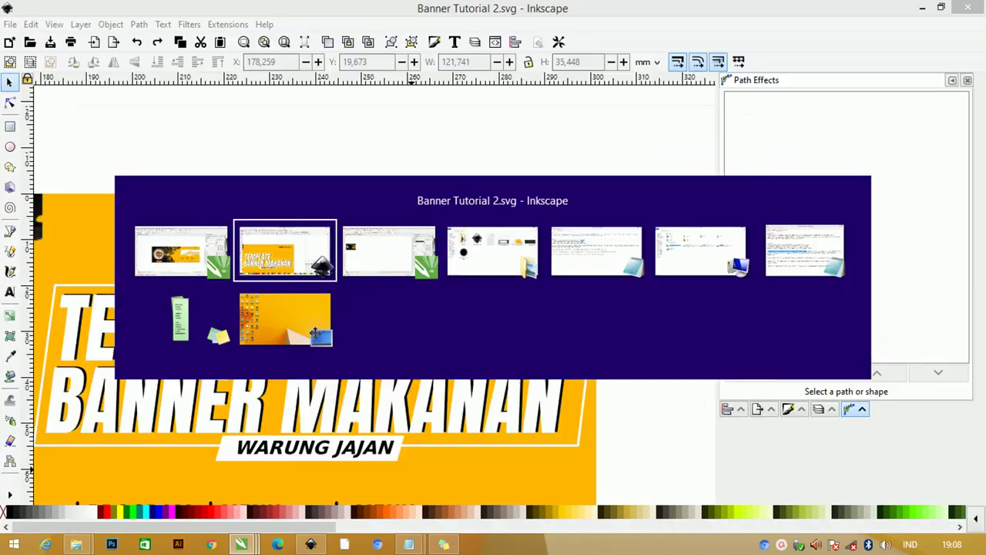
pyautogui.scroll(-3, 325, 346)
pyautogui.scroll(-2, 298, 352)
pyautogui.scroll(-2, 287, 344)
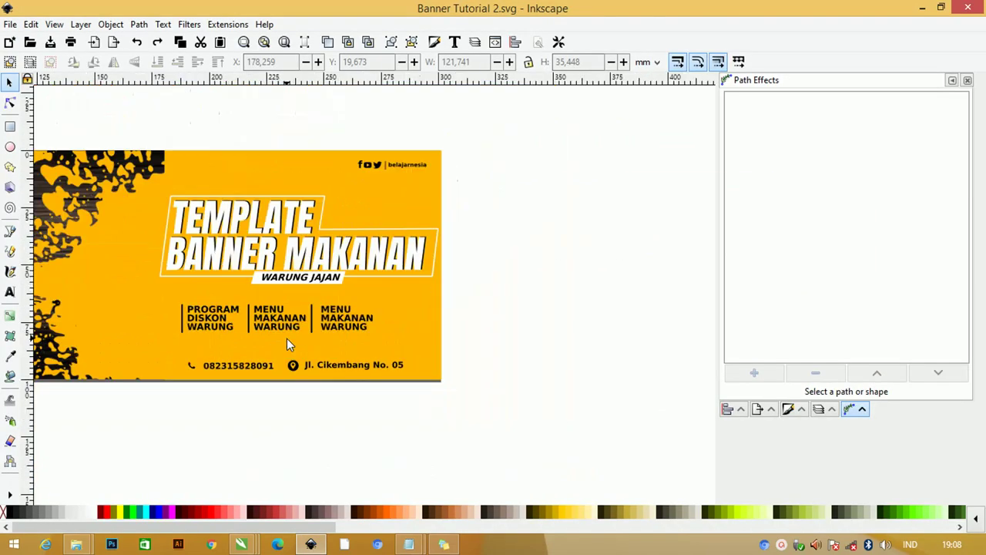
pyautogui.scroll(-1, 165, 334)
pyautogui.press('z')
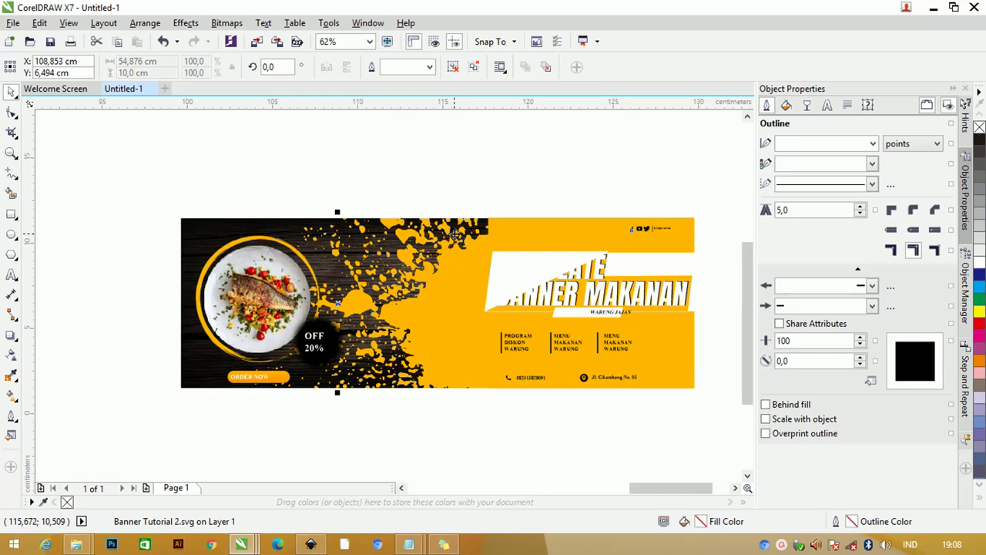
# Zoom in on the banner's title area, undoing an accidental nudge of the banner.
pyautogui.press('z')
pyautogui.moveTo(454, 236); pyautogui.dragTo(714, 334)
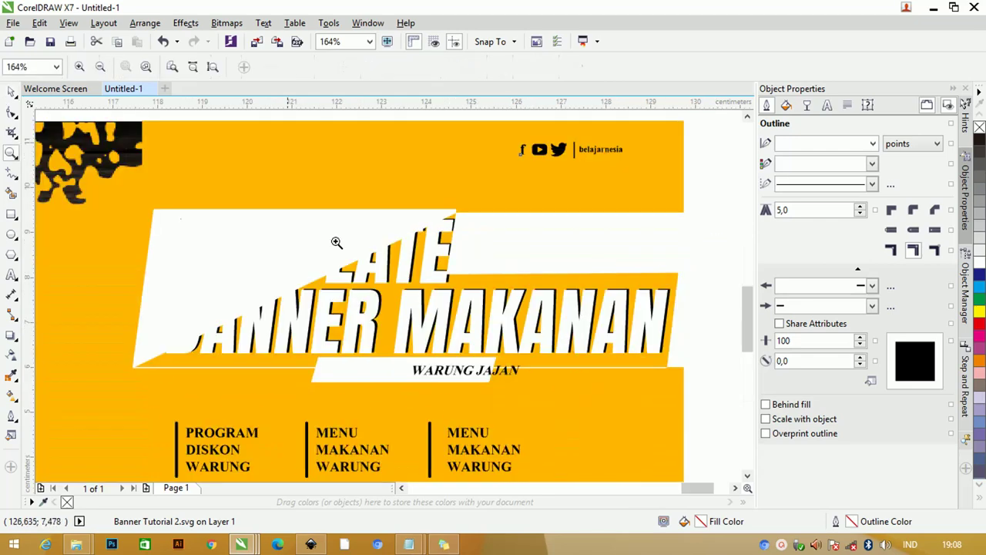
pyautogui.click(11, 92)
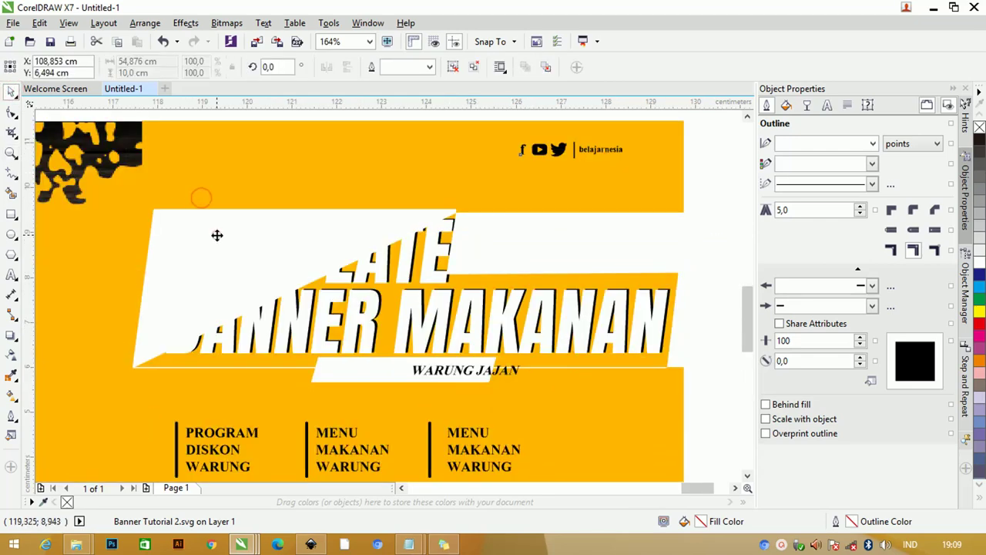
pyautogui.moveTo(242, 280); pyautogui.dragTo(224, 290)
pyautogui.hotkey('ctrl', 'z')
# Unlock the imported banner group after the first ungroup attempt fails.
pyautogui.rightClick(233, 257)
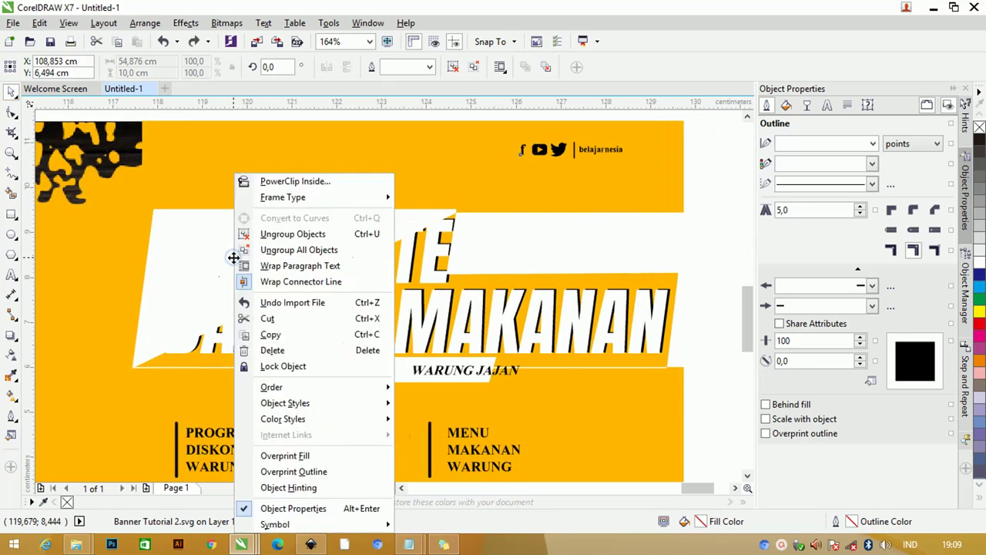
pyautogui.click(278, 233)
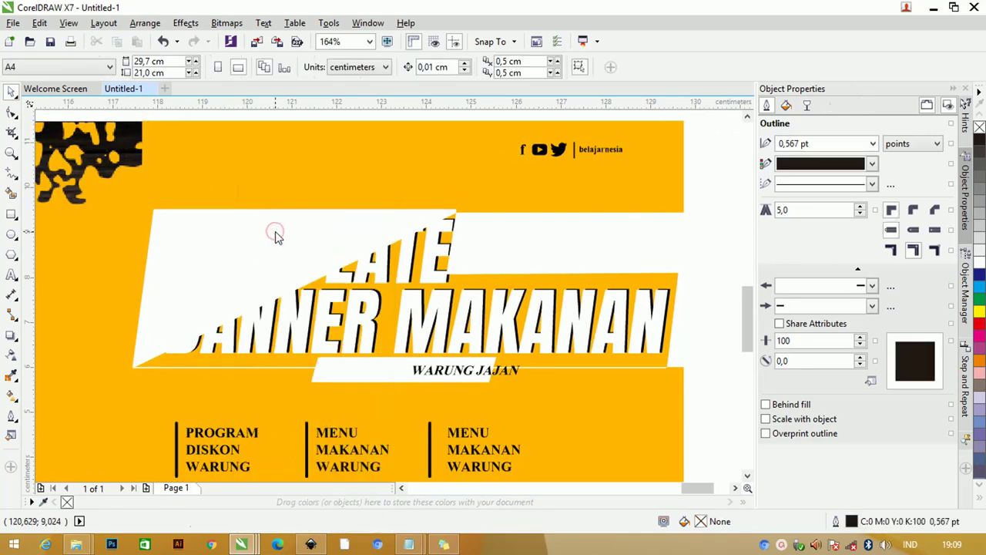
pyautogui.rightClick(275, 232)
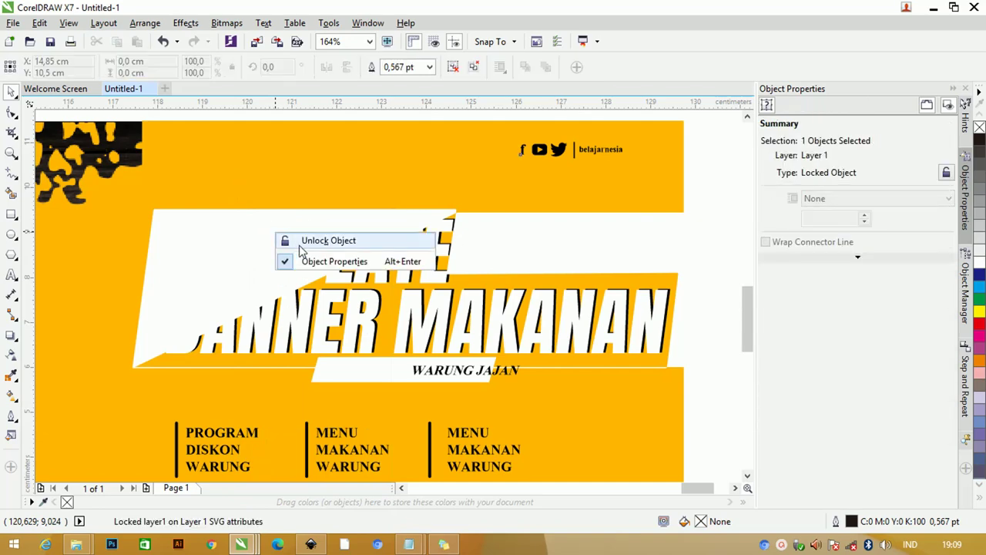
pyautogui.click(302, 242)
pyautogui.scroll(-4, 302, 245)
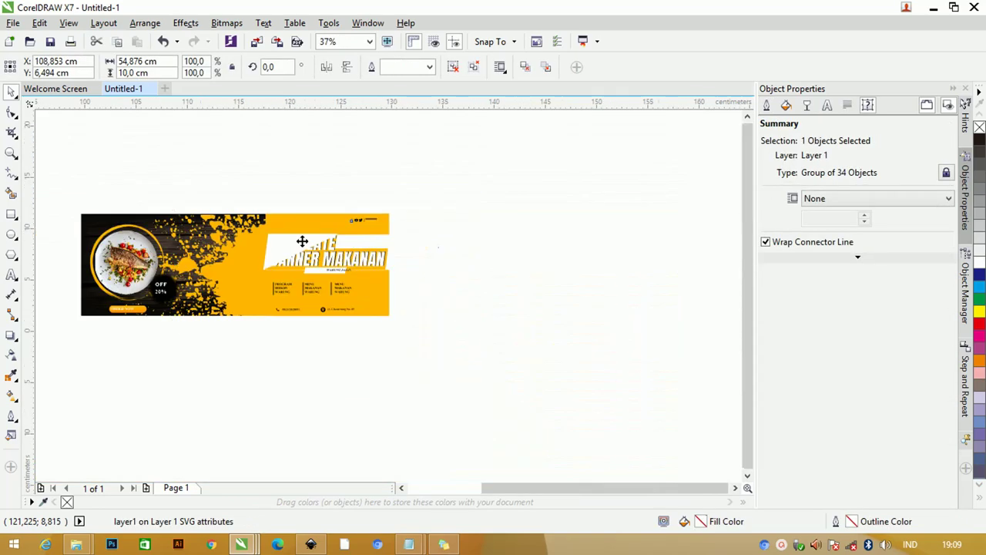
pyautogui.scroll(-4, 333, 275)
pyautogui.scroll(2, 332, 275)
# Ungroup the banner into its separate objects.
pyautogui.click(321, 305)
pyautogui.click(263, 219)
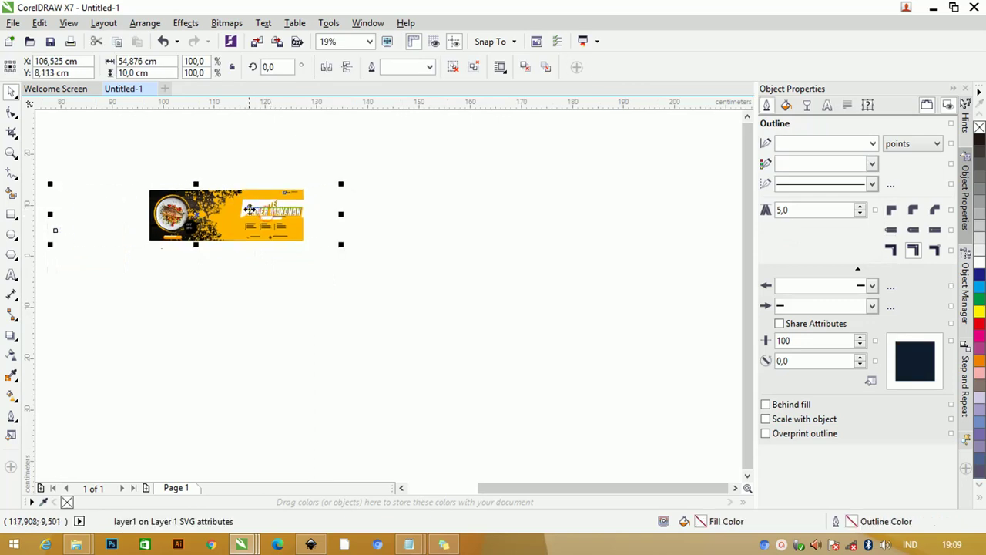
pyautogui.rightClick(260, 216)
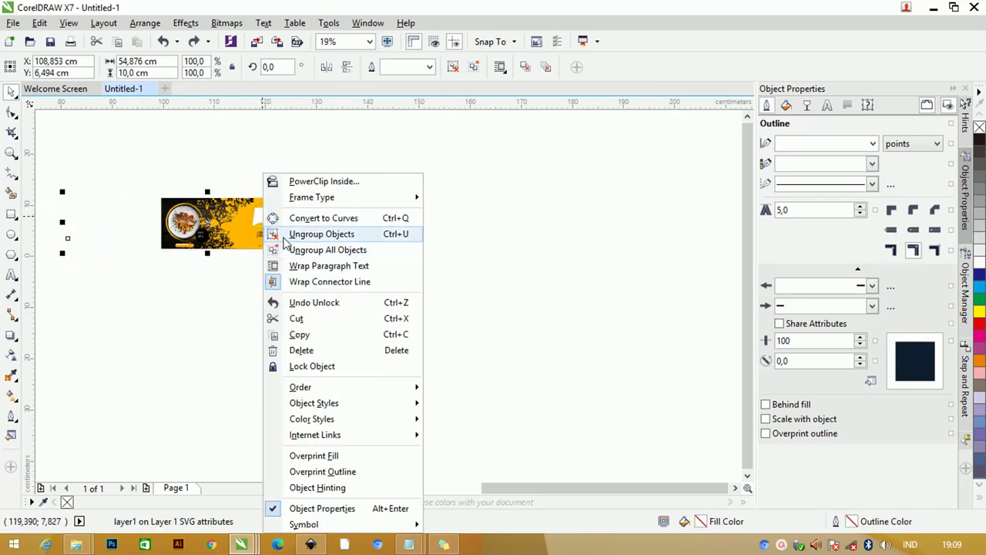
pyautogui.click(282, 233)
pyautogui.click(282, 282)
pyautogui.scroll(2, 269, 213)
pyautogui.scroll(2, 256, 214)
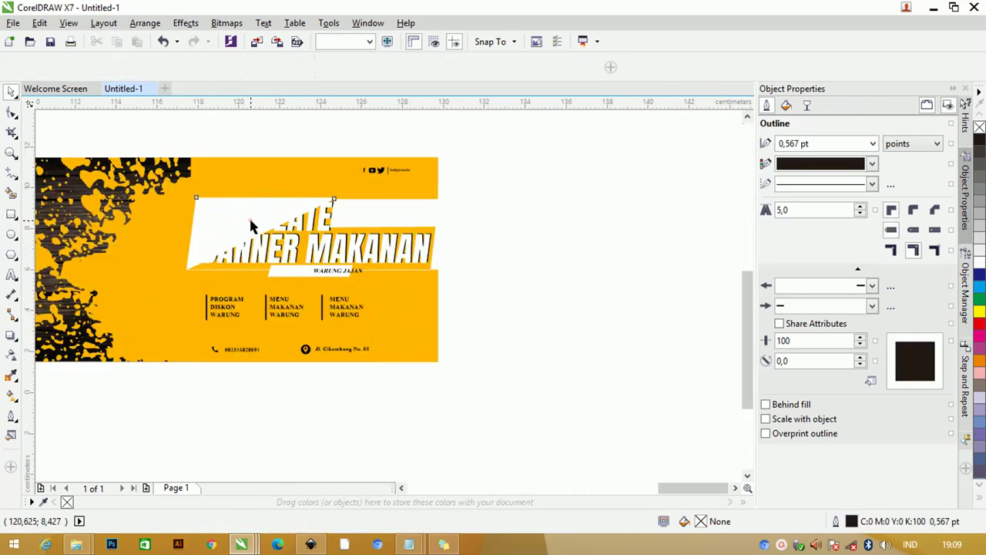
pyautogui.moveTo(248, 216)
pyautogui.mouseDown()
pyautogui.moveTo(234, 247)
pyautogui.moveTo(215, 251)
pyautogui.mouseUp()
pyautogui.hotkey('ctrl', 'z')
pyautogui.scroll(4, 216, 251)
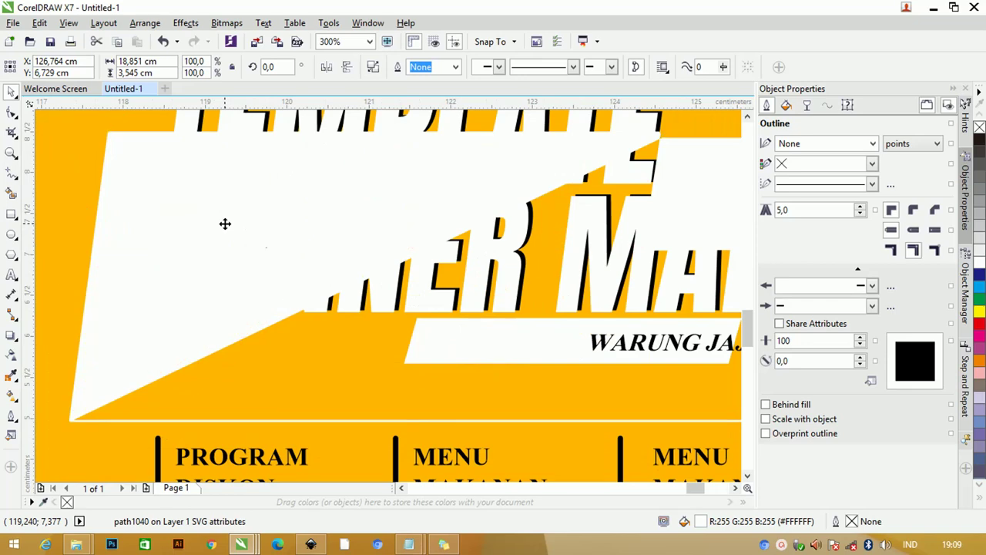
pyautogui.hotkey('ctrl', 'z')
pyautogui.scroll(2, 264, 240)
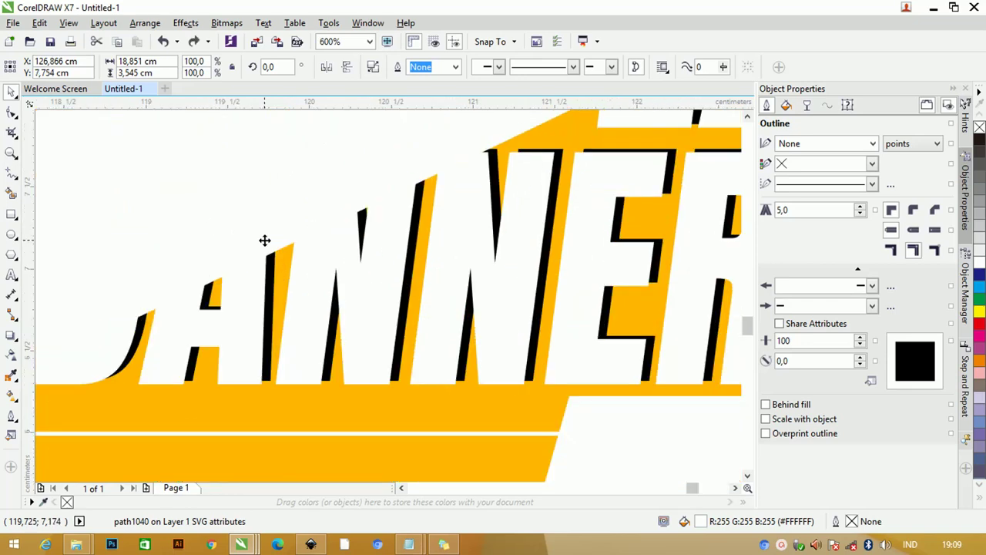
pyautogui.scroll(-2, 264, 240)
pyautogui.scroll(-4, 264, 239)
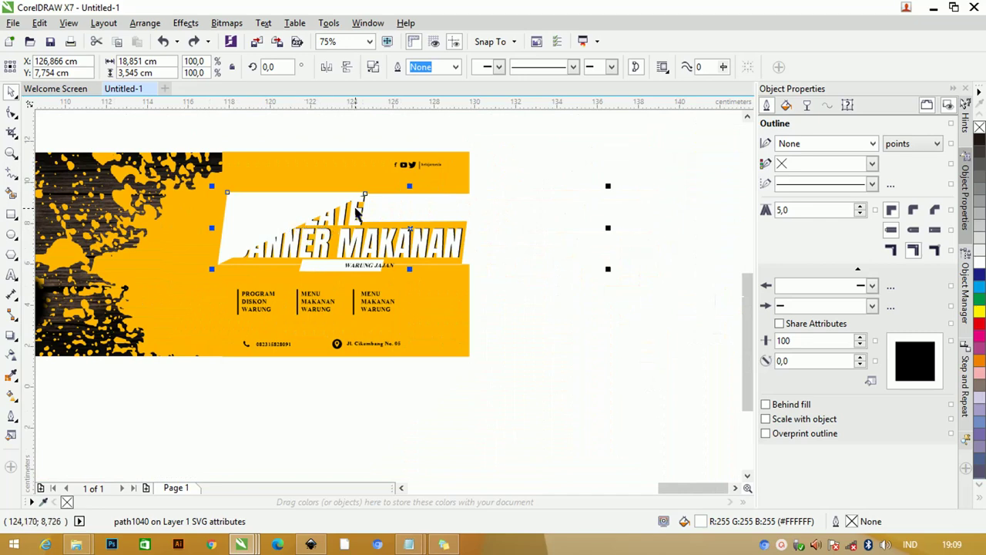
pyautogui.scroll(2, 390, 211)
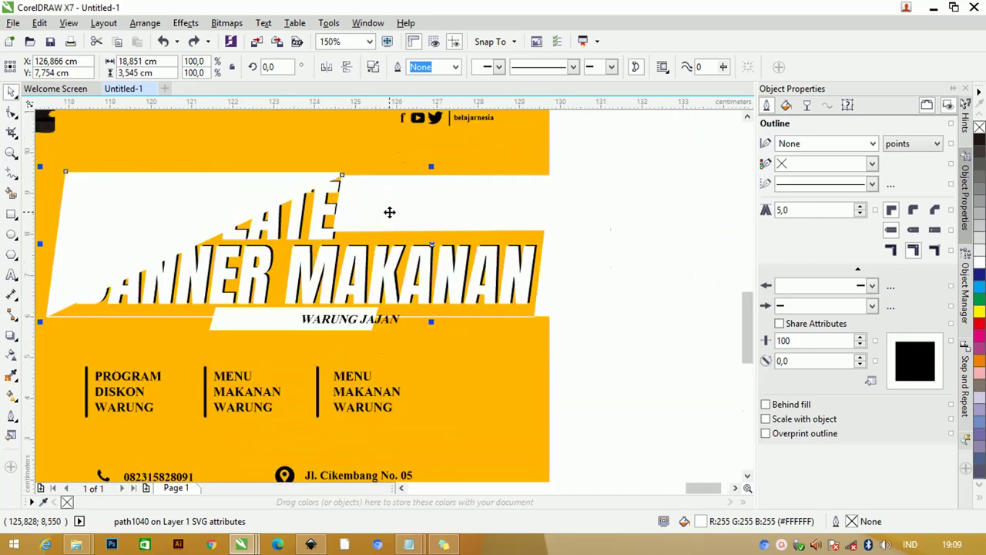
pyautogui.click(318, 385)
pyautogui.scroll(4, 319, 382)
pyautogui.scroll(2, 320, 383)
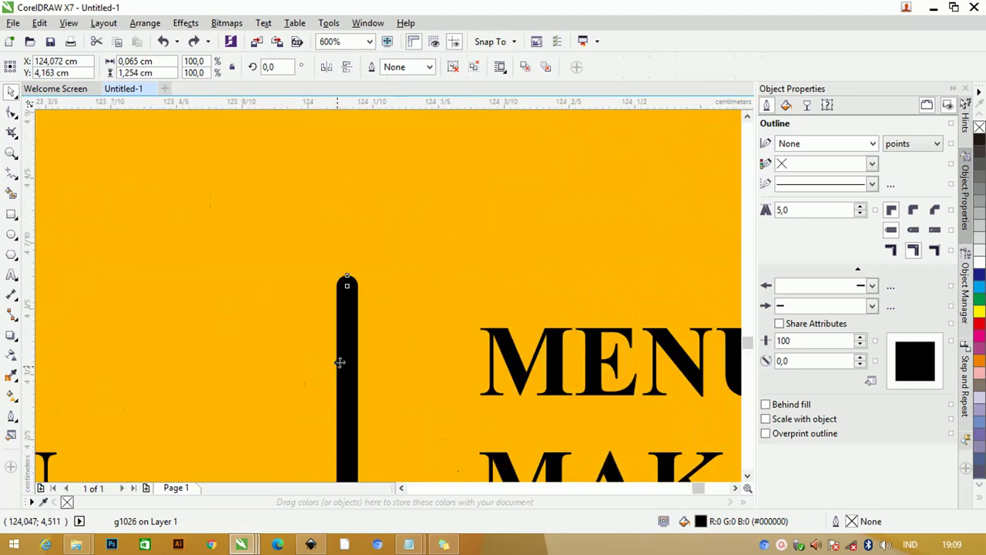
pyautogui.scroll(2, 341, 359)
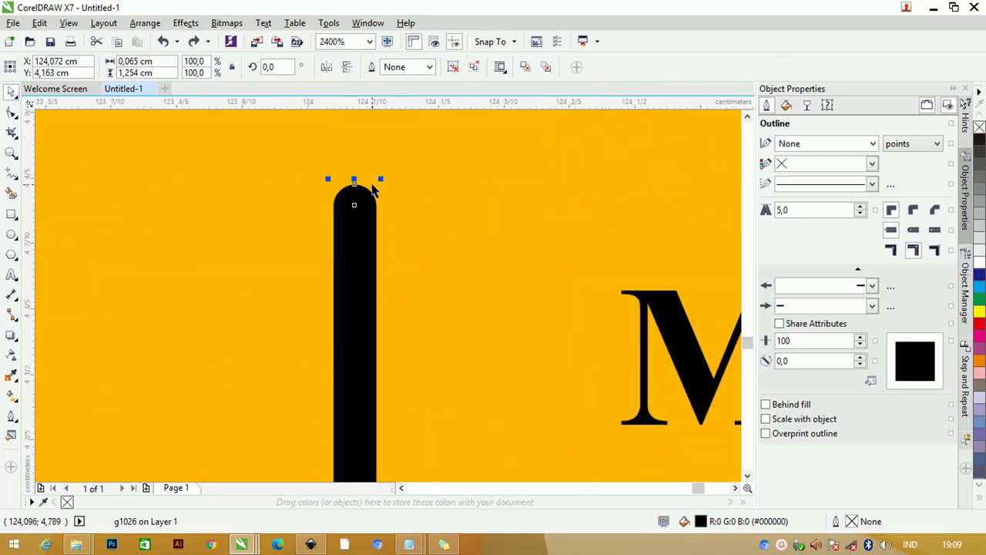
pyautogui.scroll(-1, 415, 223)
pyautogui.scroll(-1, 441, 238)
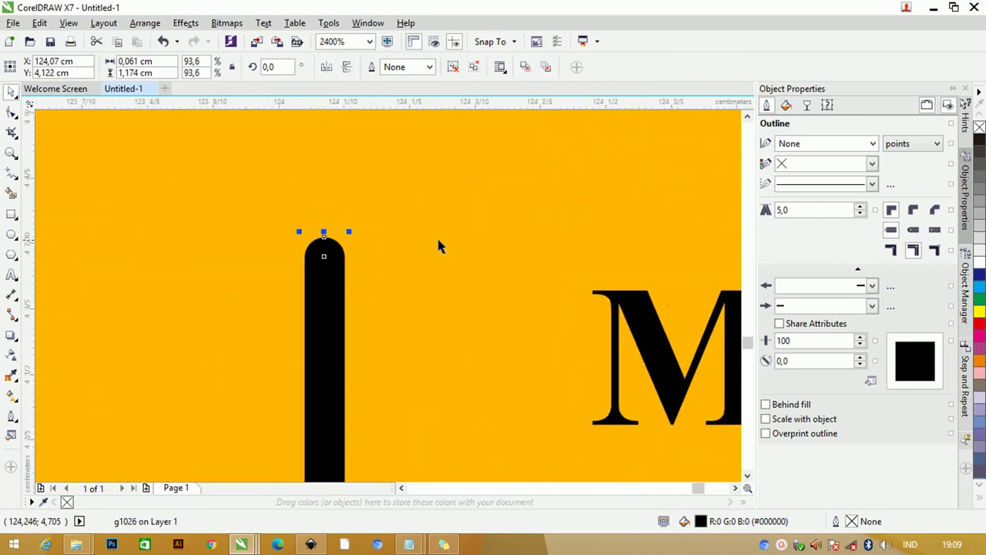
pyautogui.scroll(-1, 436, 235)
pyautogui.scroll(-2, 399, 240)
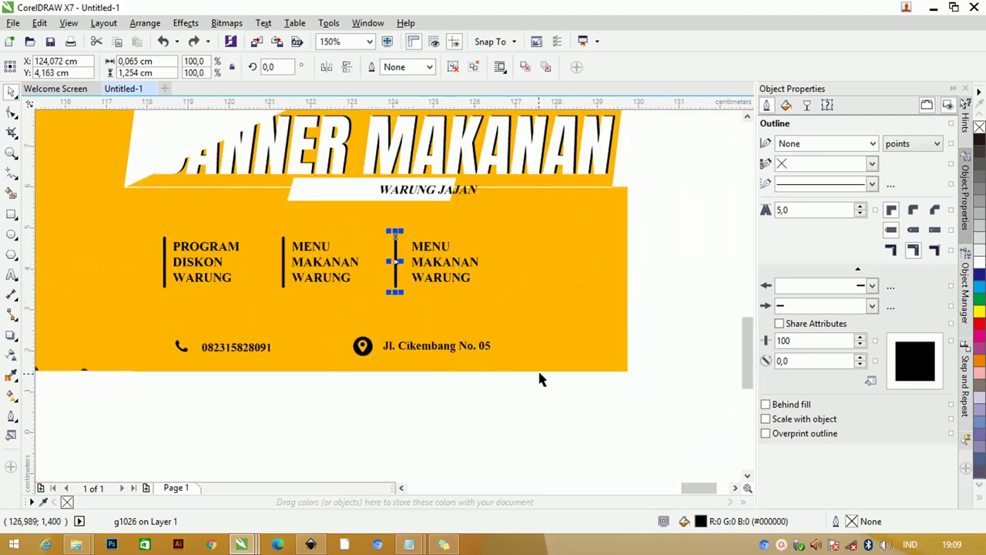
pyautogui.scroll(-2, 208, 368)
pyautogui.scroll(2, 246, 358)
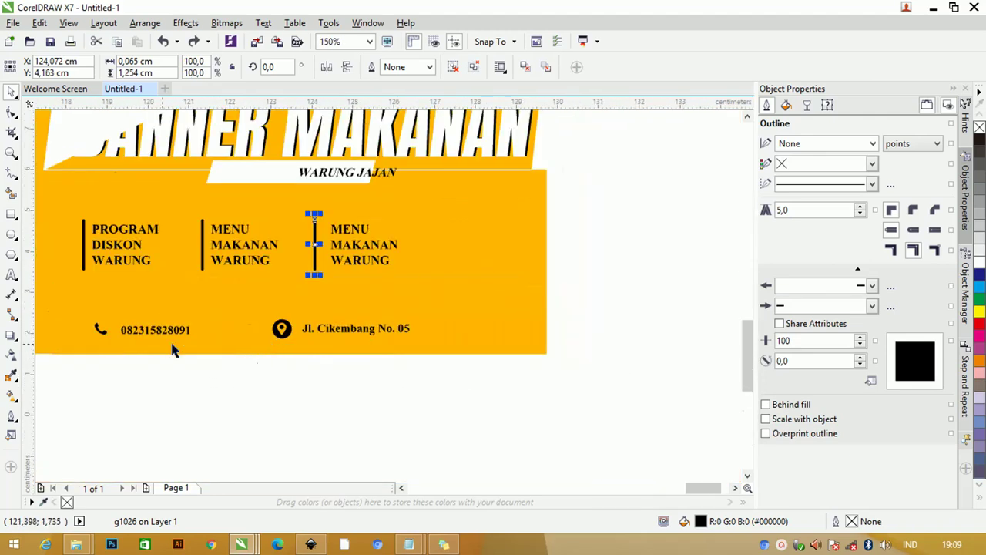
pyautogui.scroll(-2, 216, 316)
pyautogui.press('z')
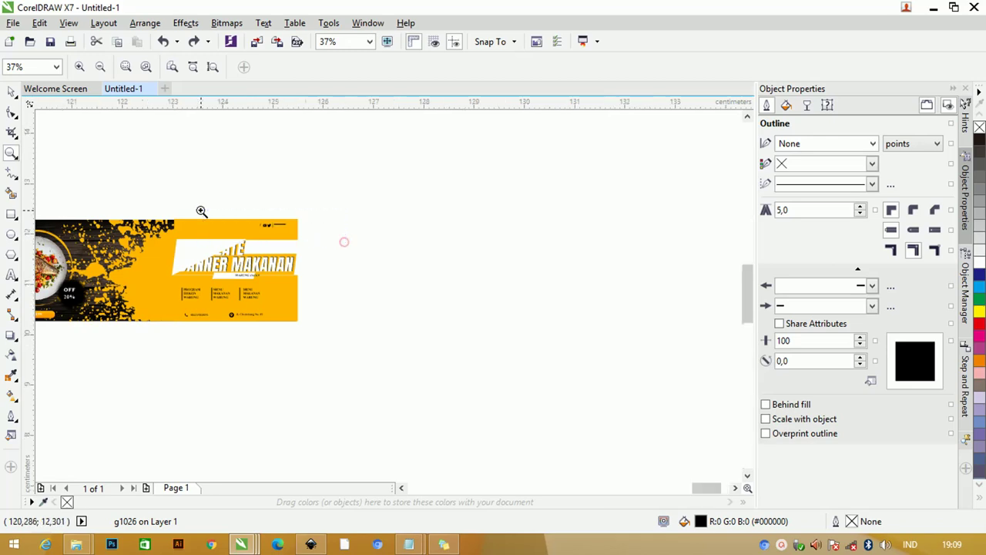
pyautogui.moveTo(343, 242); pyautogui.dragTo(200, 211)
pyautogui.scroll(2, 393, 303)
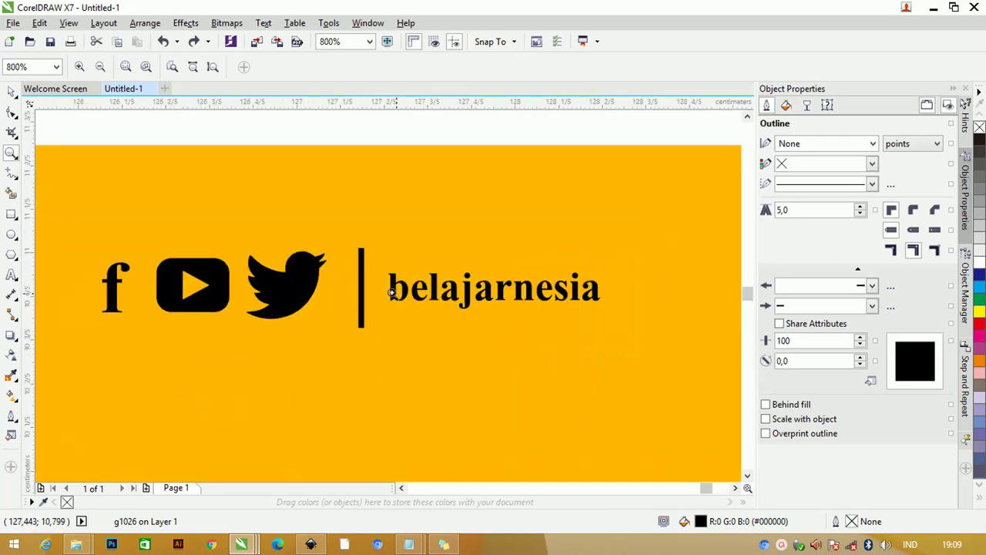
pyautogui.scroll(-1, 391, 289)
pyautogui.scroll(-4, 331, 309)
pyautogui.scroll(-2, 315, 331)
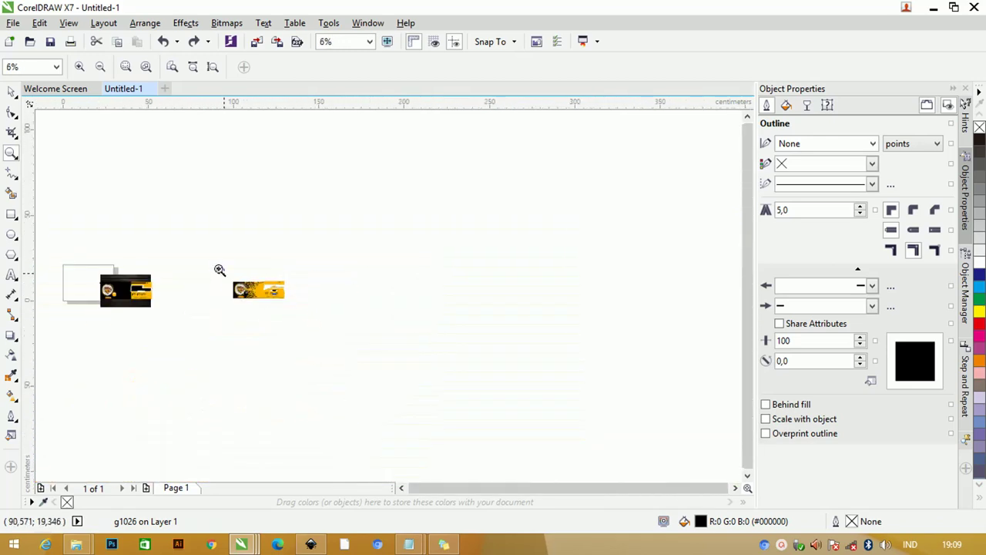
pyautogui.moveTo(220, 270); pyautogui.dragTo(289, 304)
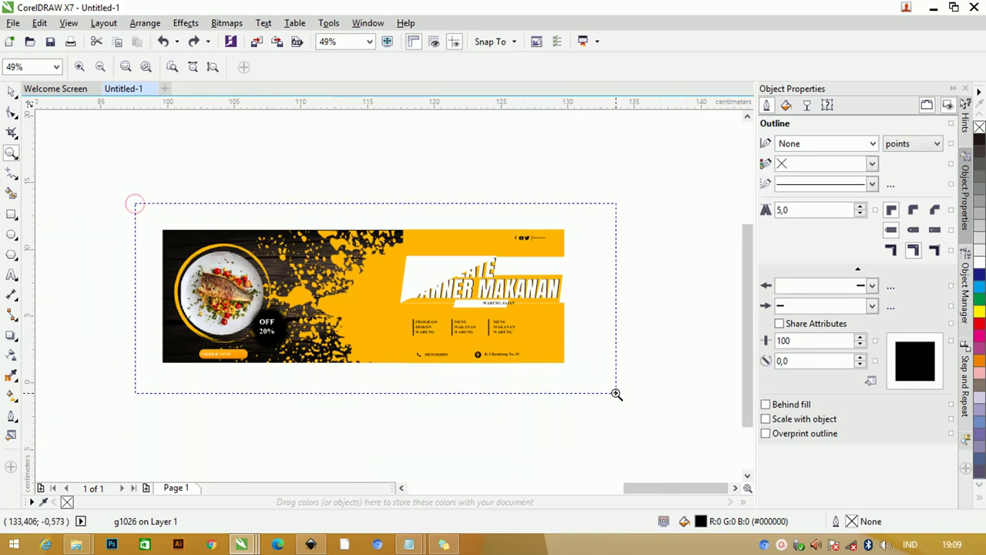
pyautogui.moveTo(242, 268); pyautogui.dragTo(619, 395)
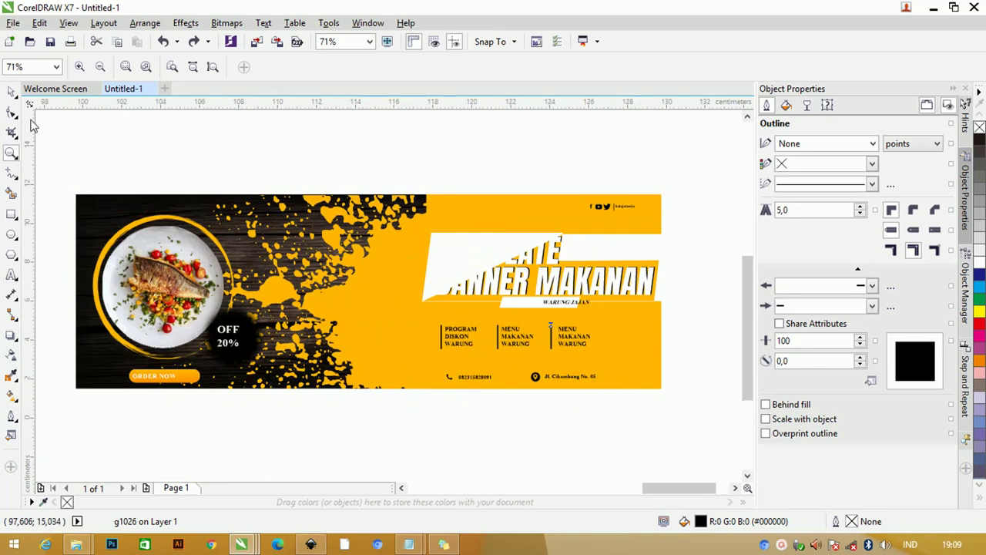
# Select the white shape, then the WARUNG JAJAN text to see its Kokila Bold font.
pyautogui.click(10, 91)
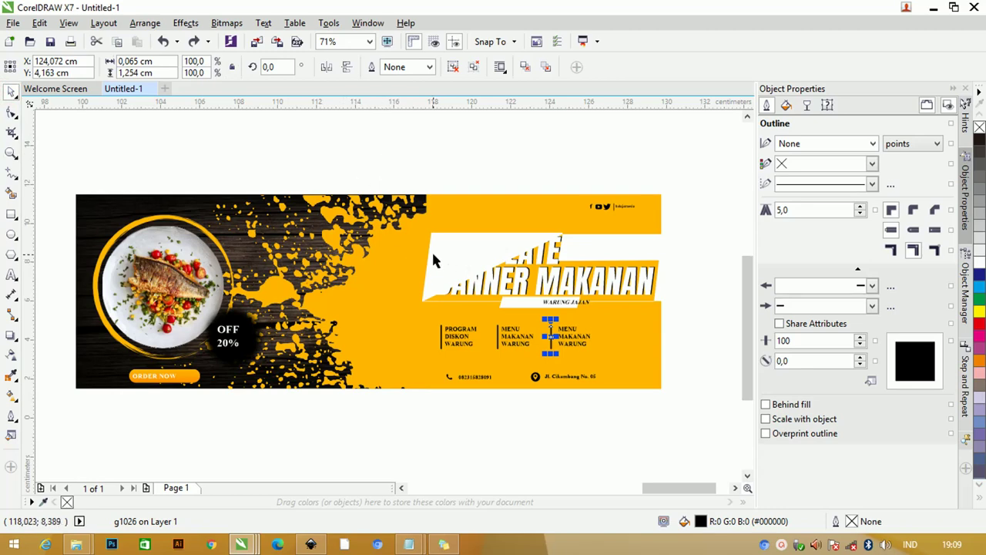
pyautogui.click(450, 236)
pyautogui.scroll(4, 450, 237)
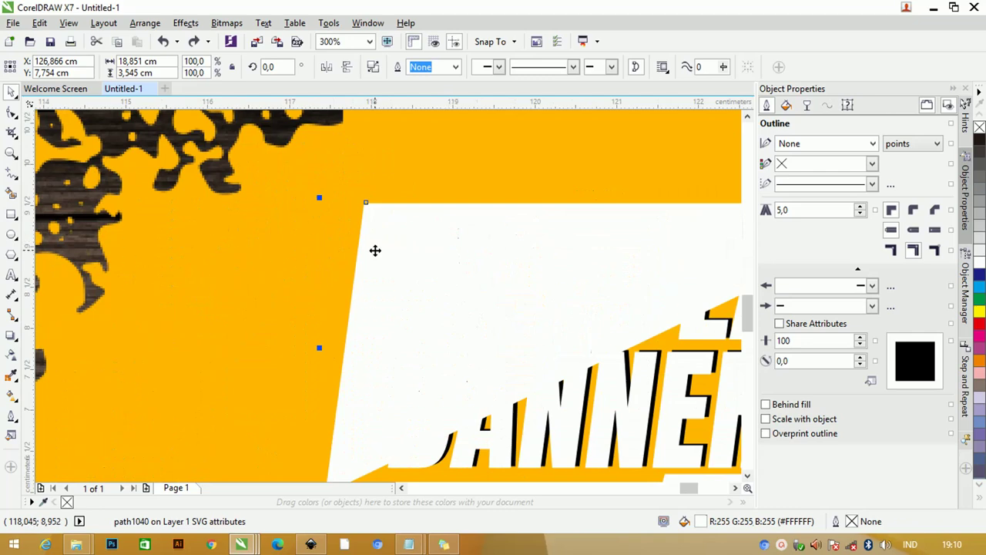
pyautogui.scroll(-2, 374, 249)
pyautogui.scroll(-2, 374, 248)
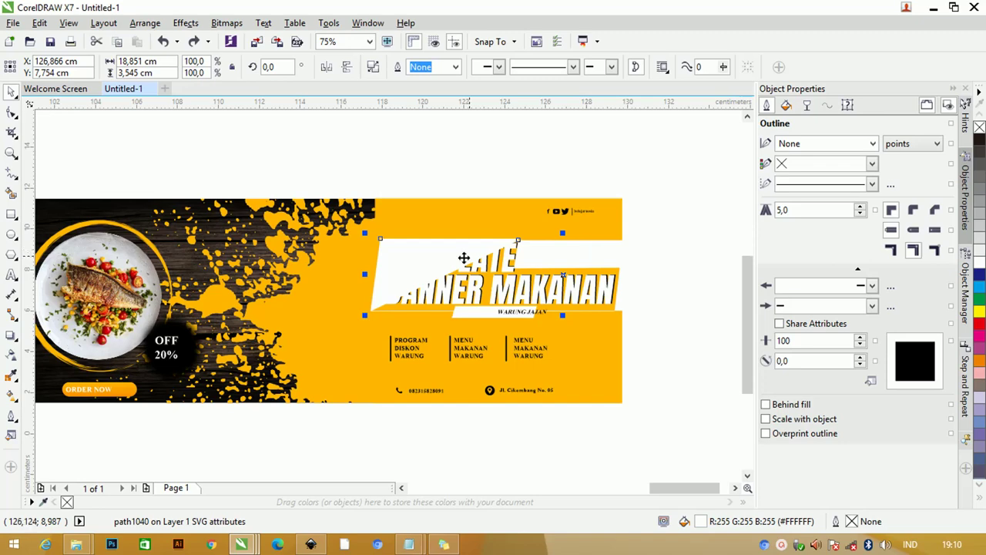
pyautogui.scroll(2, 433, 258)
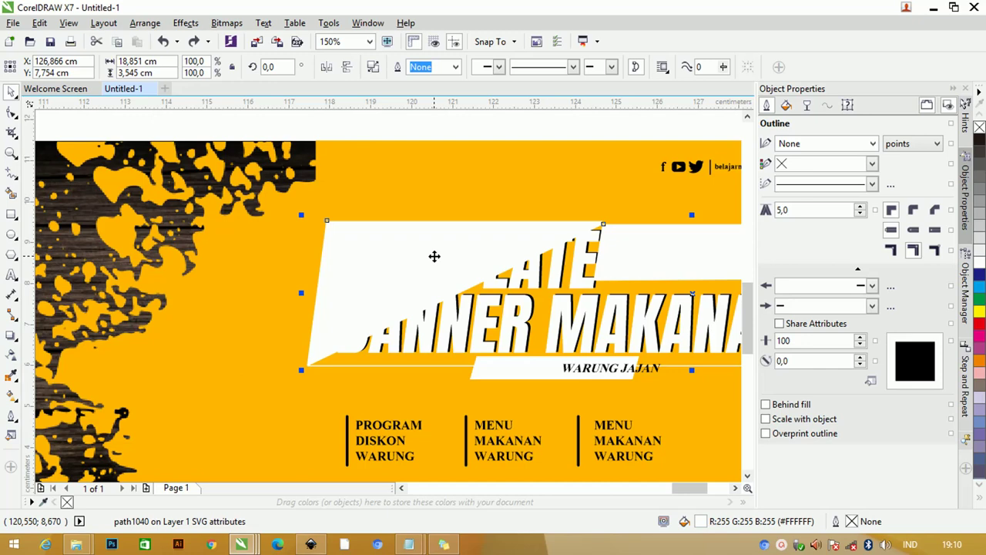
pyautogui.moveTo(688, 488); pyautogui.dragTo(704, 489)
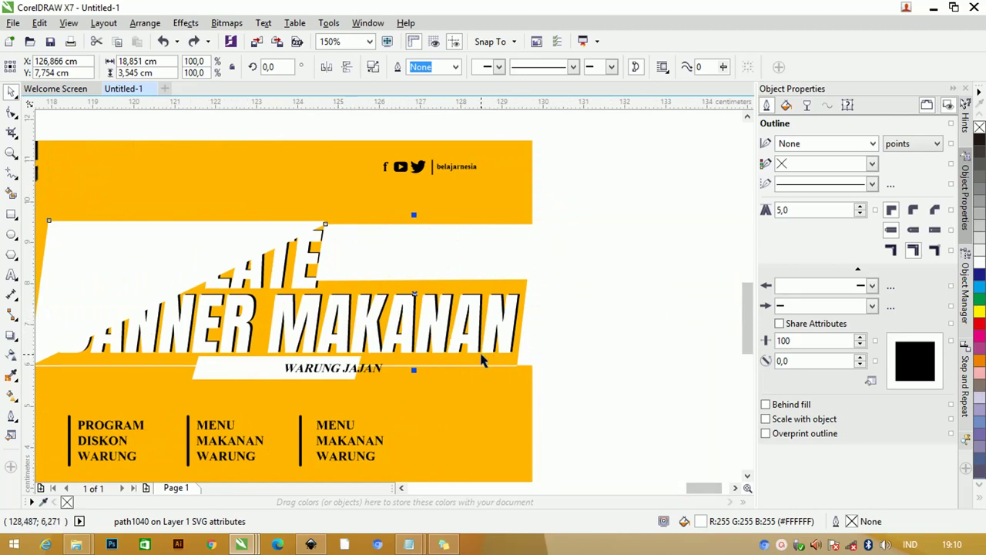
pyautogui.moveTo(630, 368); pyautogui.dragTo(622, 425)
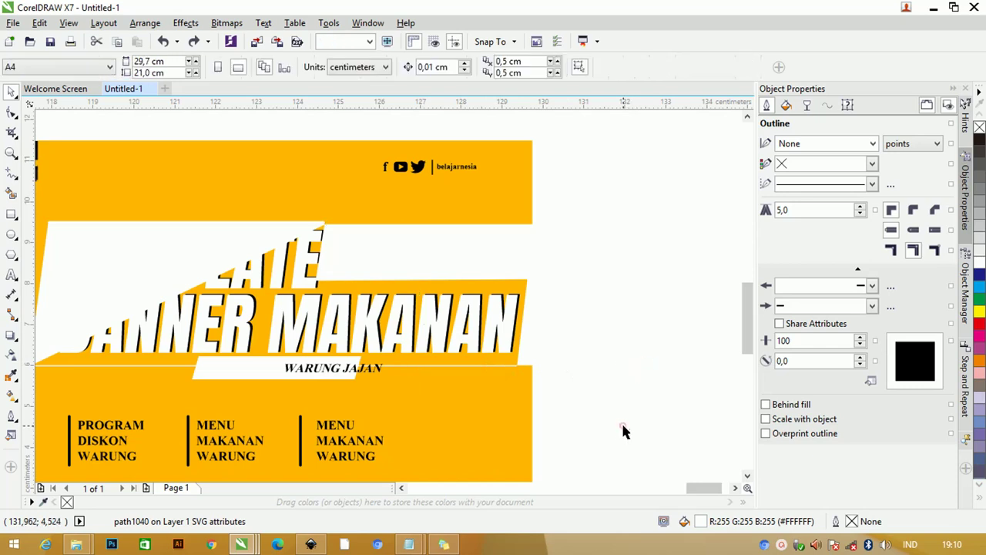
pyautogui.click(372, 369)
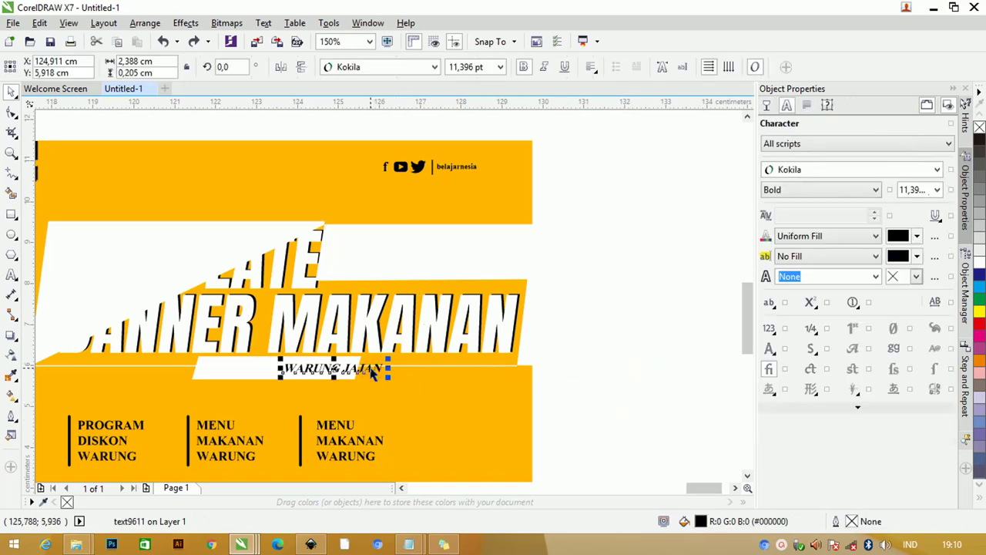